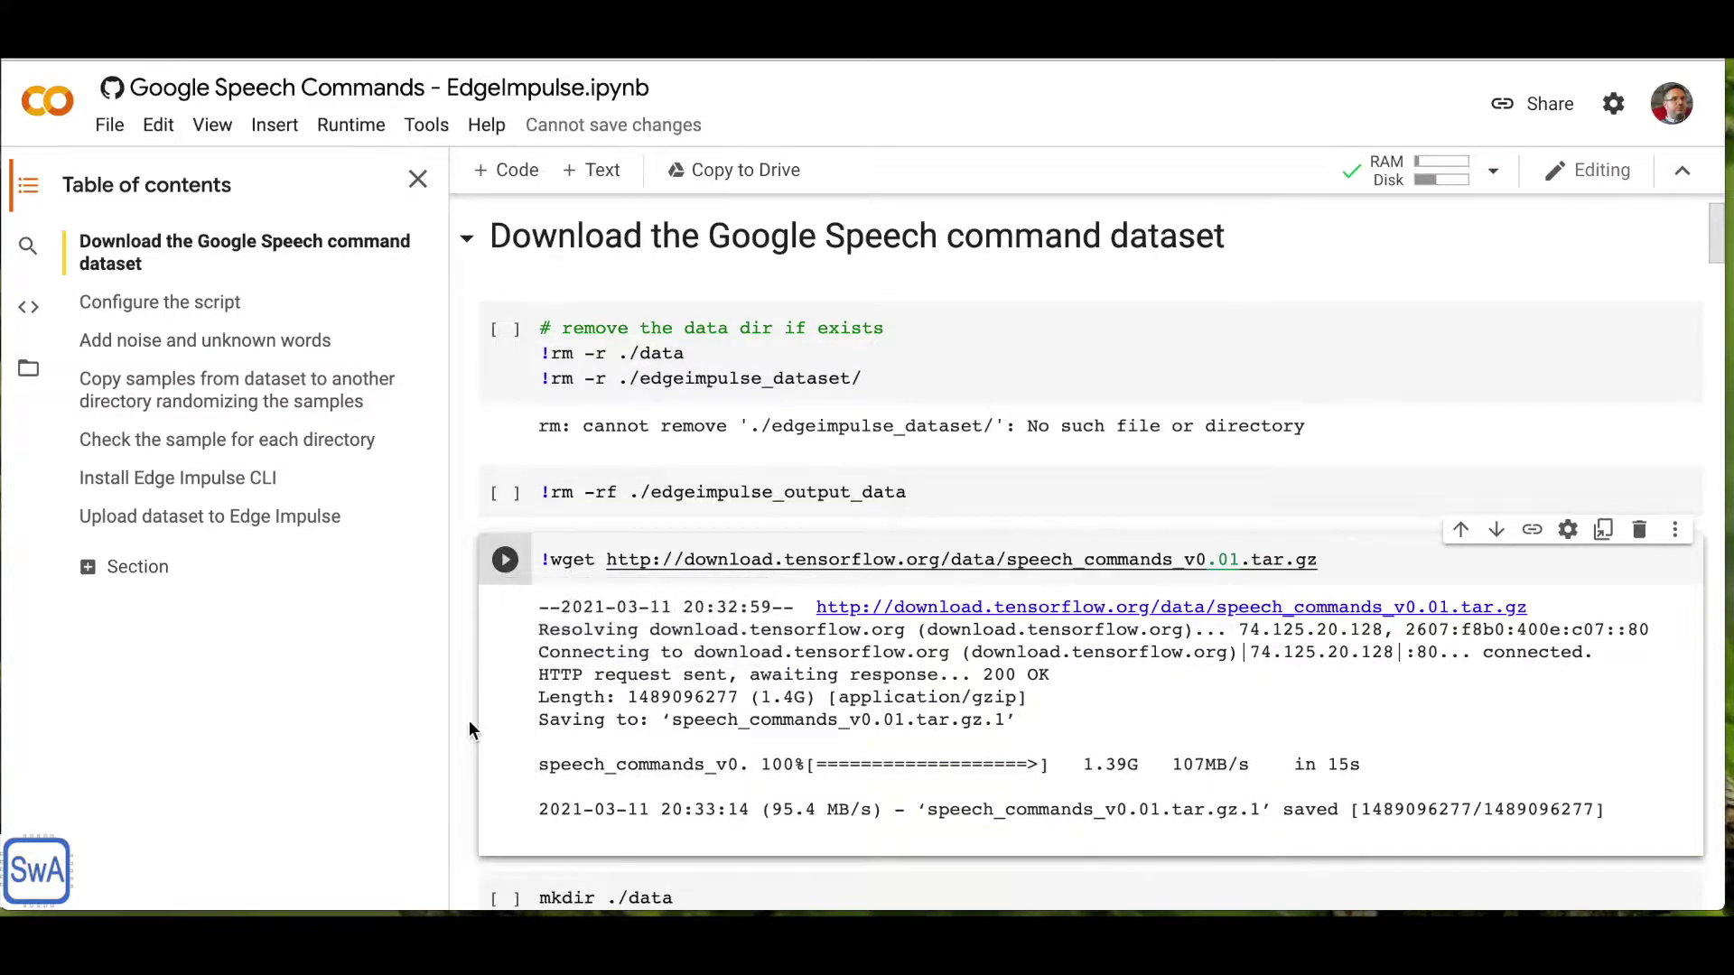
{"action": "scroll", "coordinate": [534, 717], "scroll_direction": "down", "scroll_amount": 1}
{"action": "scroll", "coordinate": [534, 724], "scroll_direction": "down", "scroll_amount": 1}
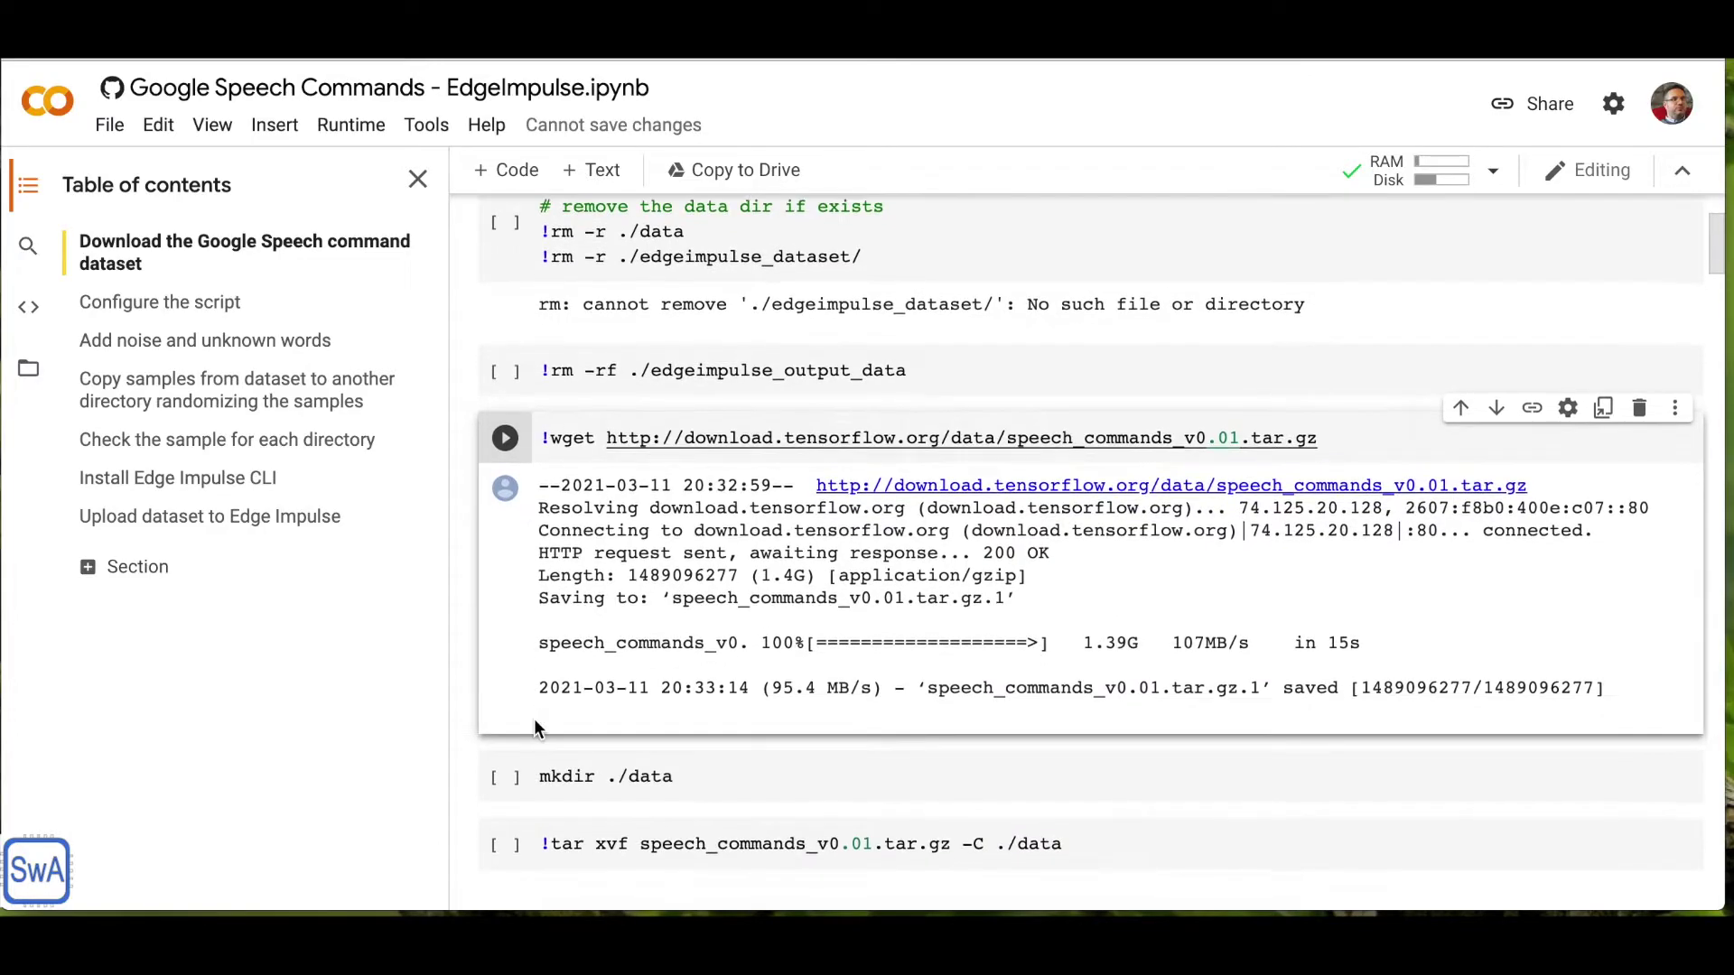
{"action": "scroll", "coordinate": [535, 725], "scroll_direction": "down", "scroll_amount": 1}
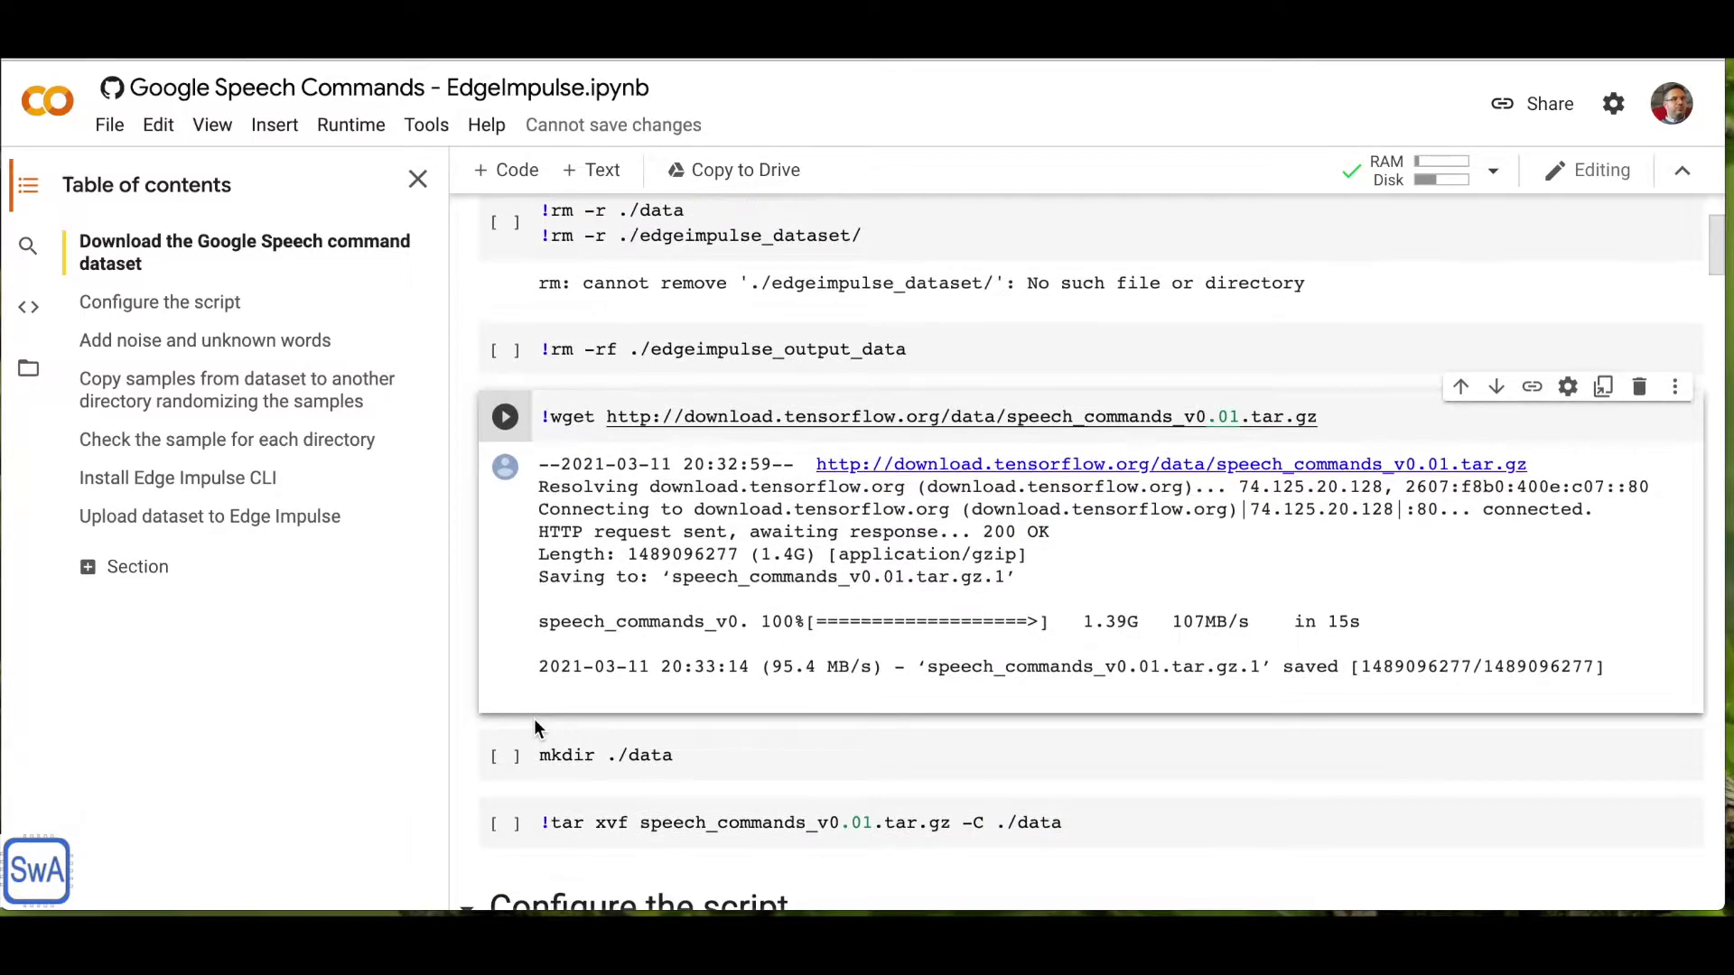
Create the data directory, extract the speech commands .wav archive into it, and list runtime files
{"action": "left_click", "coordinate": [508, 757]}
{"action": "scroll", "coordinate": [509, 765], "scroll_direction": "down", "scroll_amount": 1}
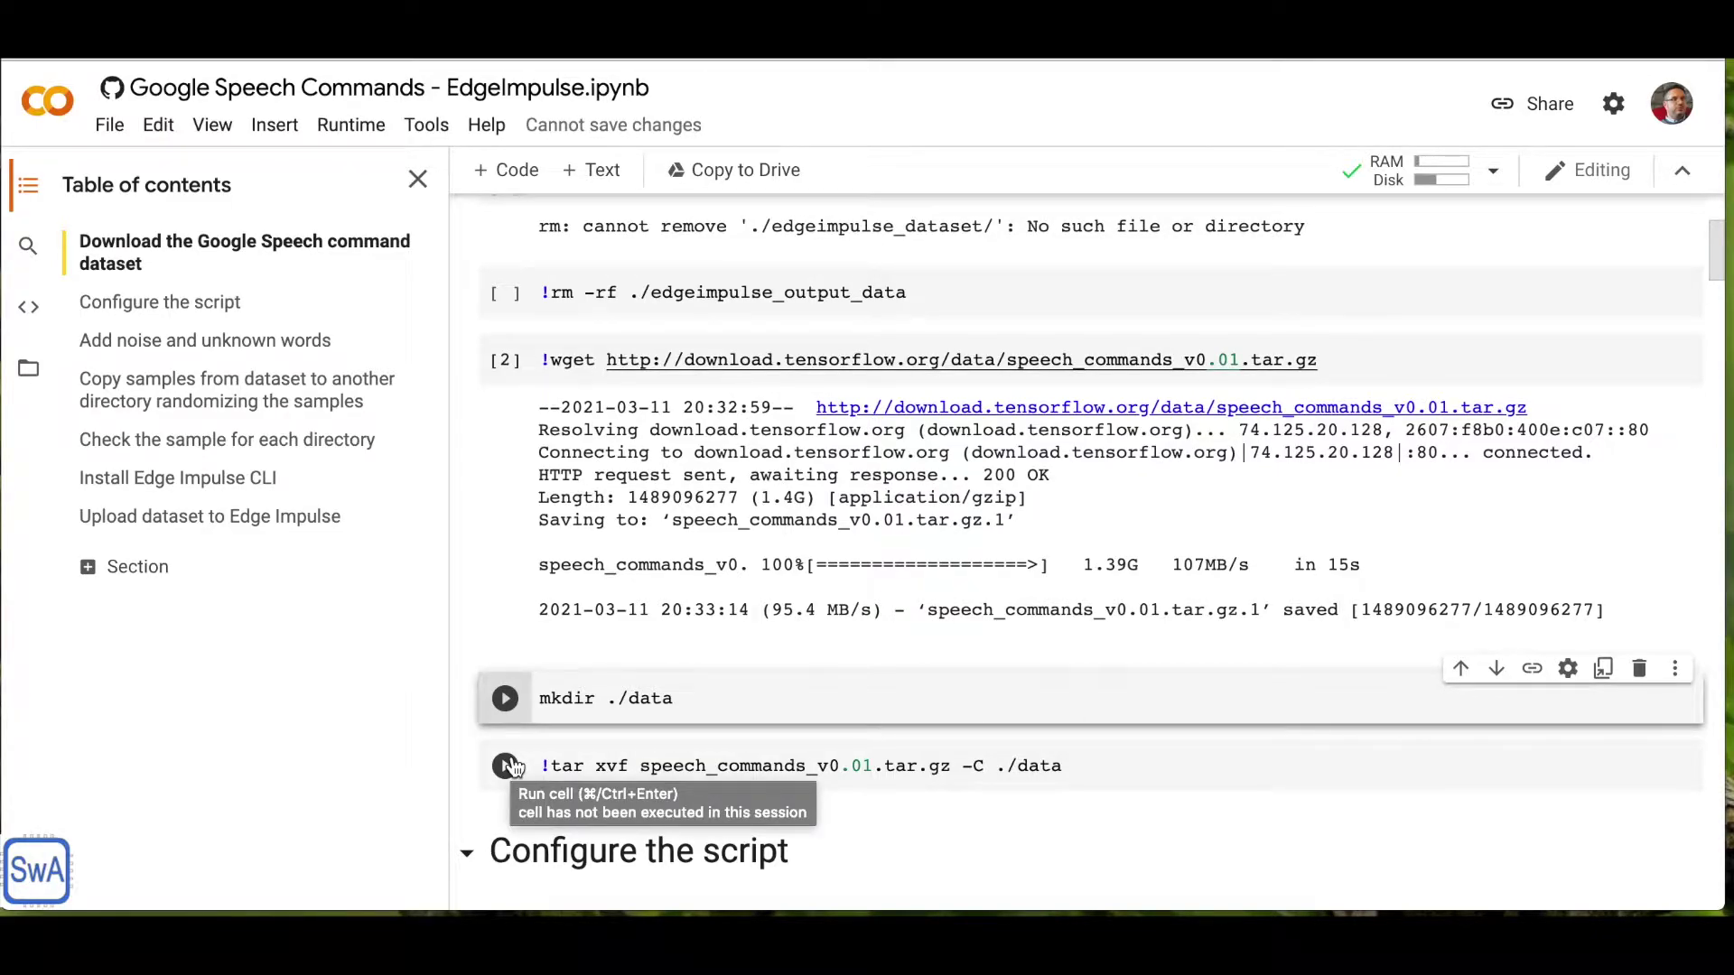
{"action": "left_click", "coordinate": [507, 766]}
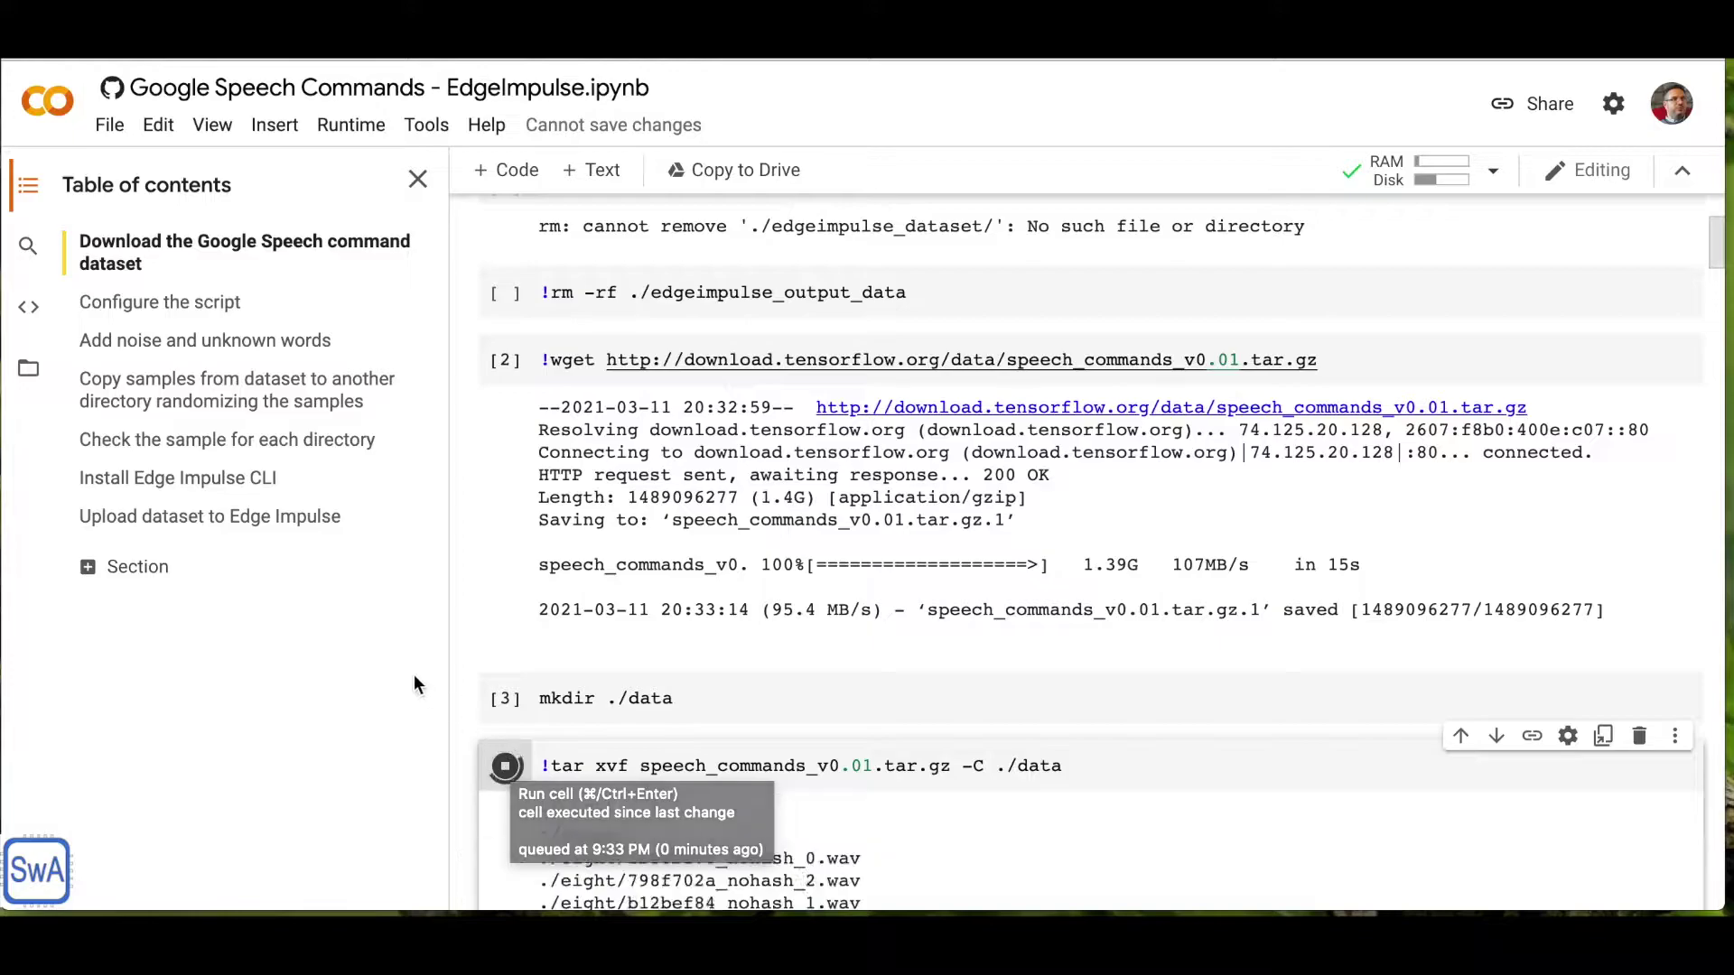
{"action": "scroll", "coordinate": [588, 678], "scroll_direction": "down", "scroll_amount": 1}
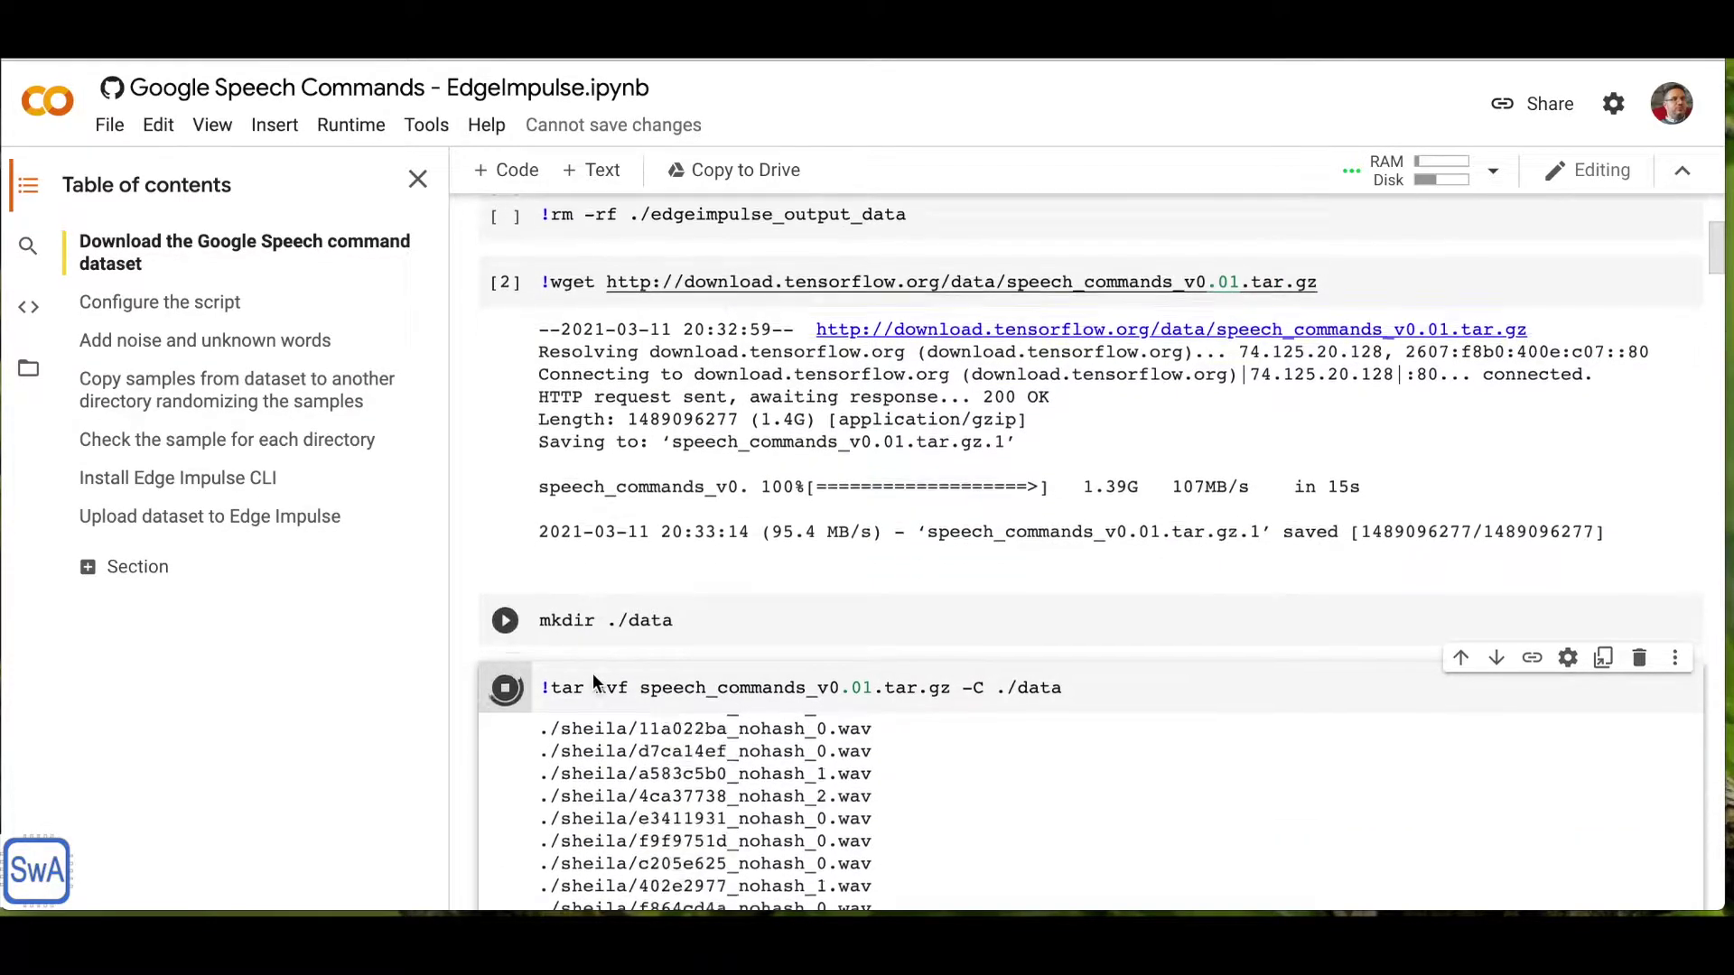
{"action": "scroll", "coordinate": [589, 678], "scroll_direction": "down", "scroll_amount": 4}
{"action": "left_click", "coordinate": [28, 368]}
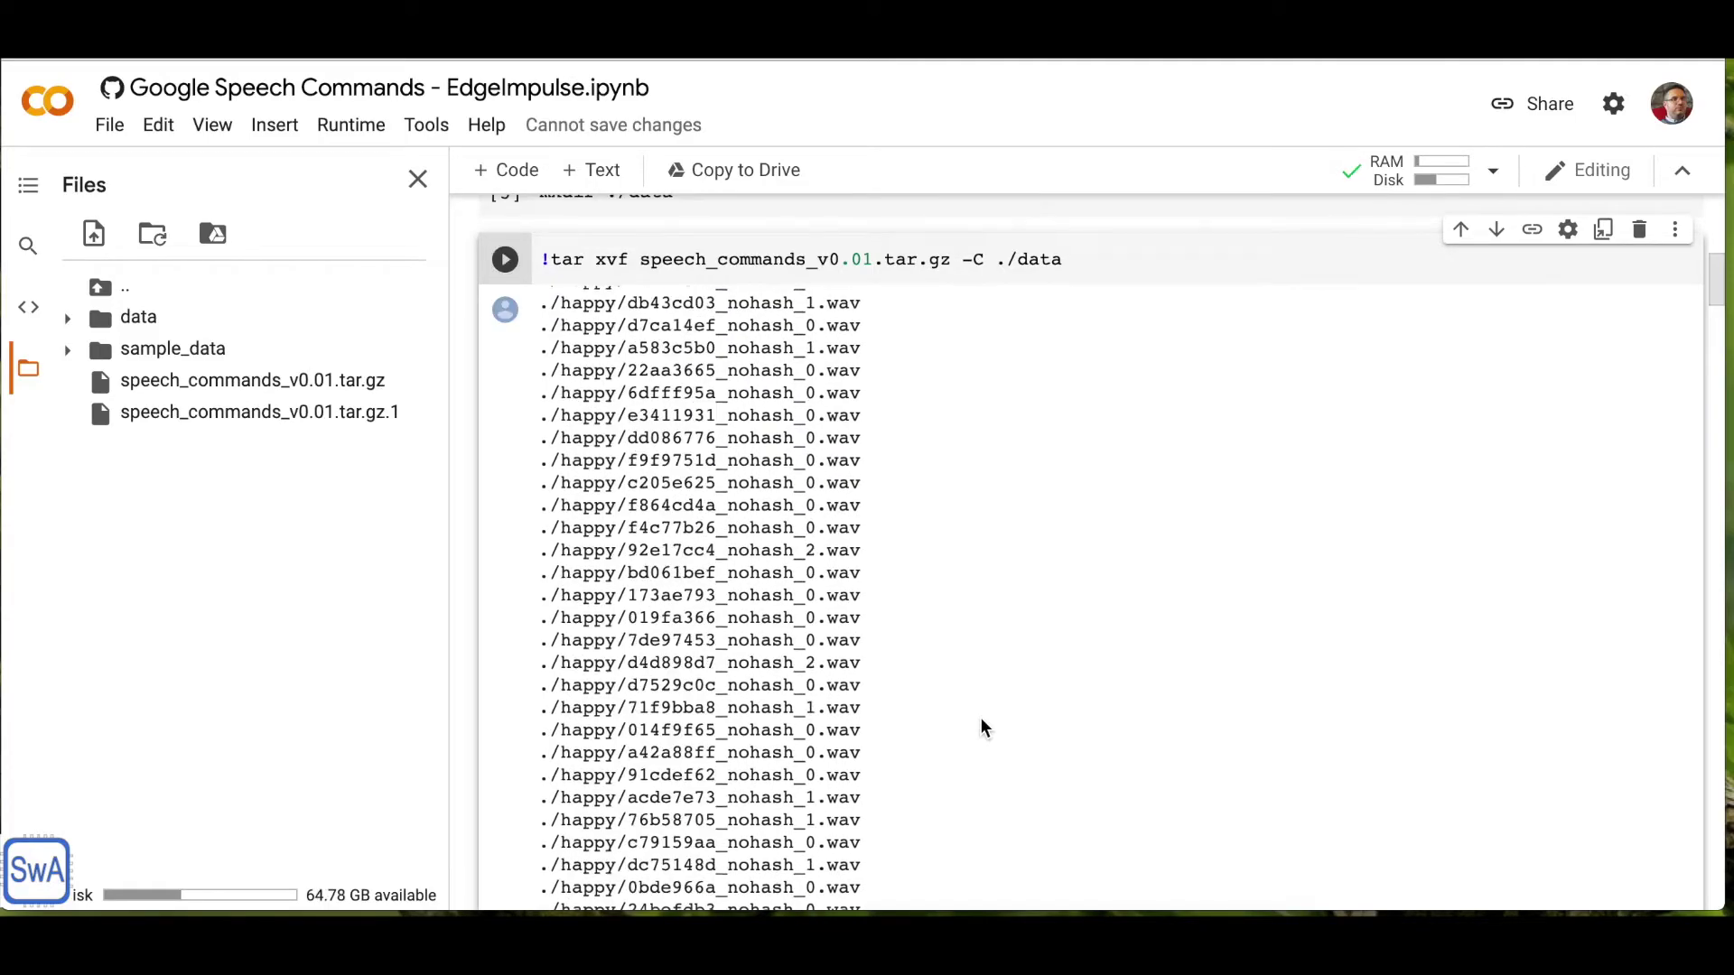
{"action": "scroll", "coordinate": [969, 715], "scroll_direction": "down", "scroll_amount": 5}
{"action": "mouse_move", "coordinate": [967, 575]}
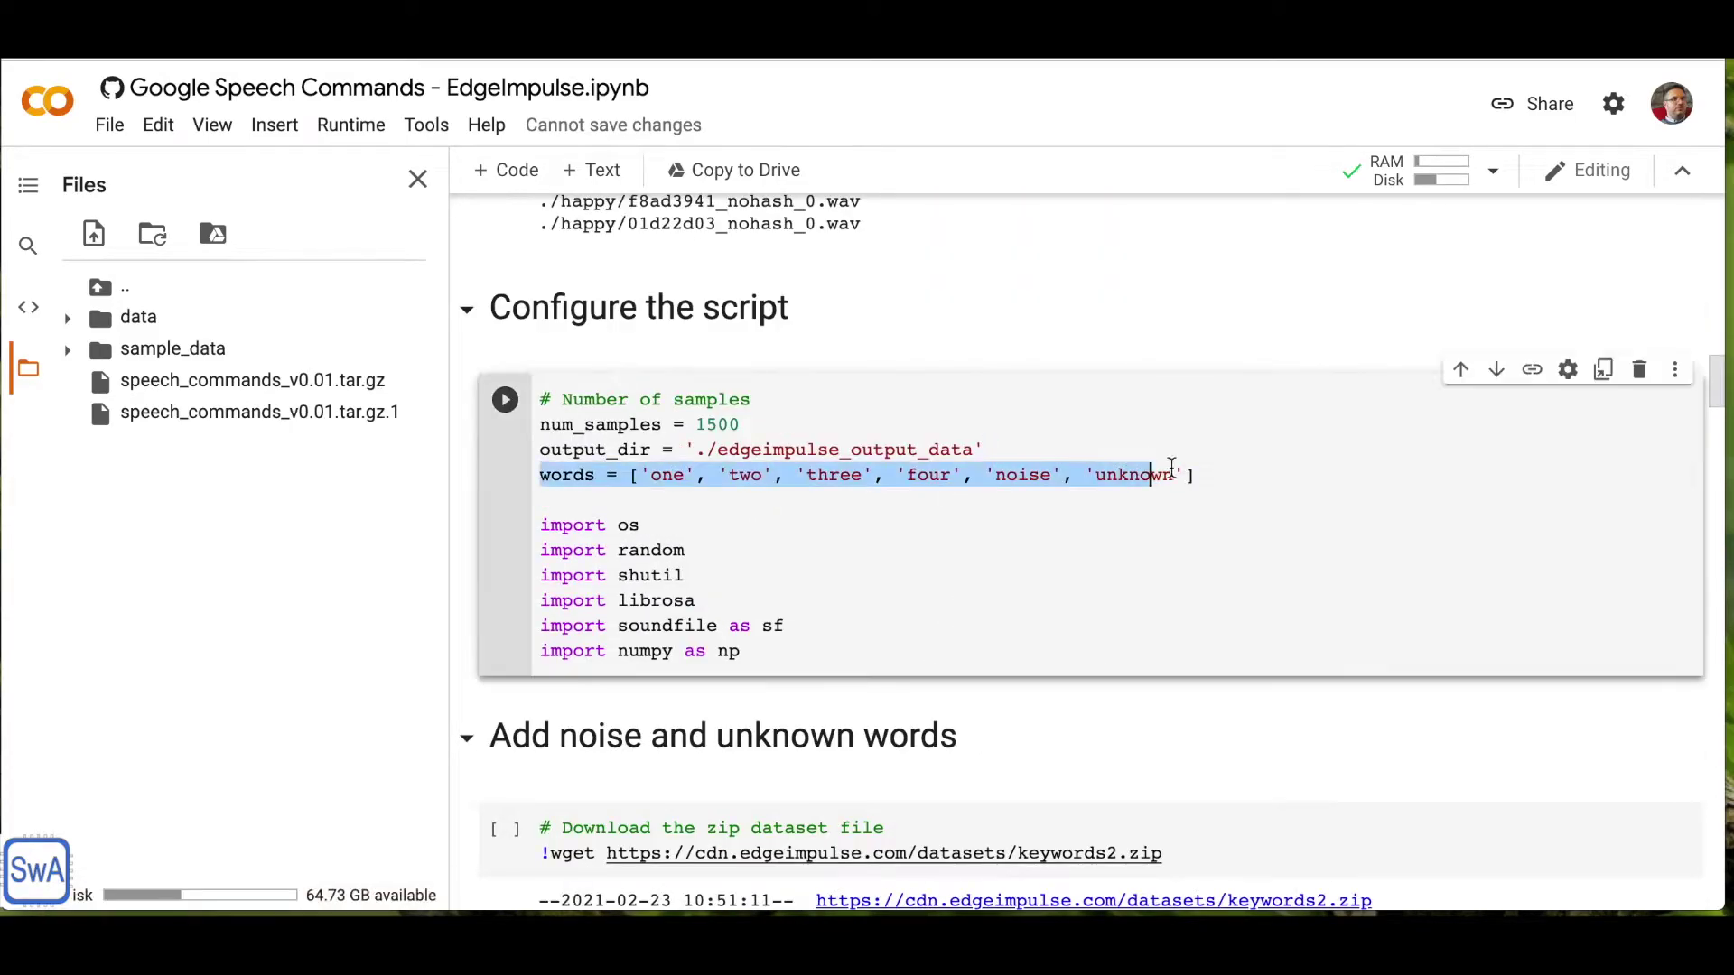
Load the target-word configuration, then download keywords2.zip and unzip it into edgeimpulse_dataset
{"action": "left_click_drag", "start_coordinate": [538, 478], "coordinate": [1198, 475]}
{"action": "left_click", "coordinate": [504, 401]}
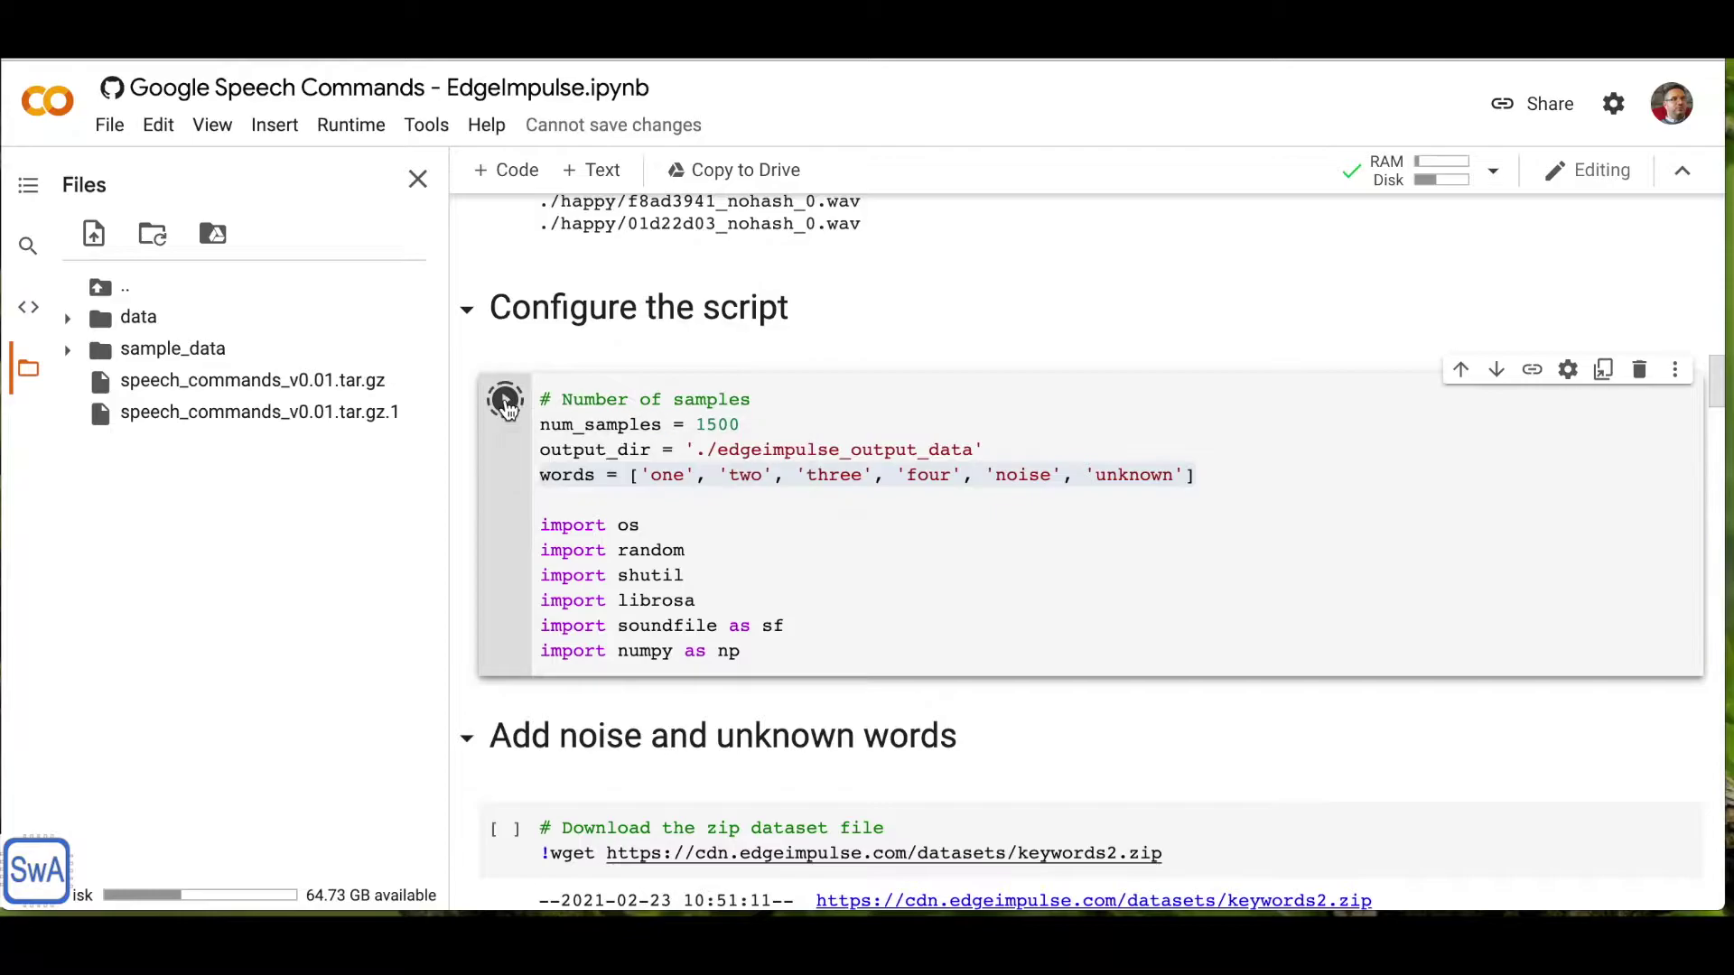
{"action": "scroll", "coordinate": [576, 592], "scroll_direction": "down", "scroll_amount": 2}
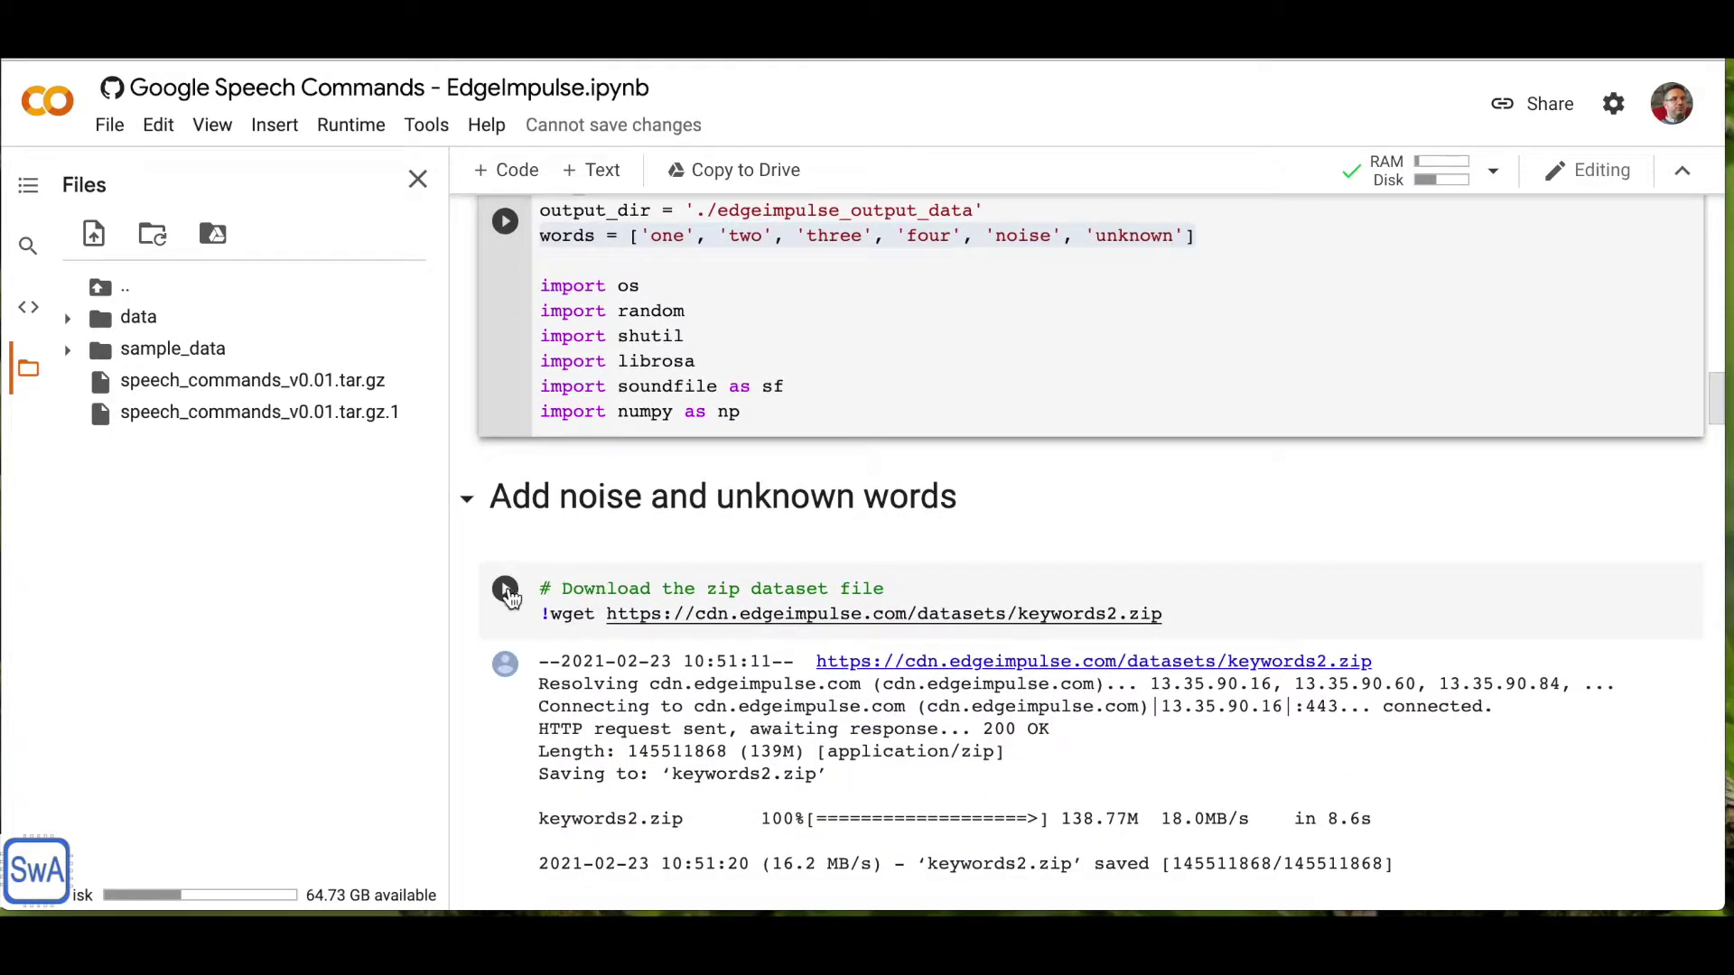
{"action": "left_click", "coordinate": [504, 588]}
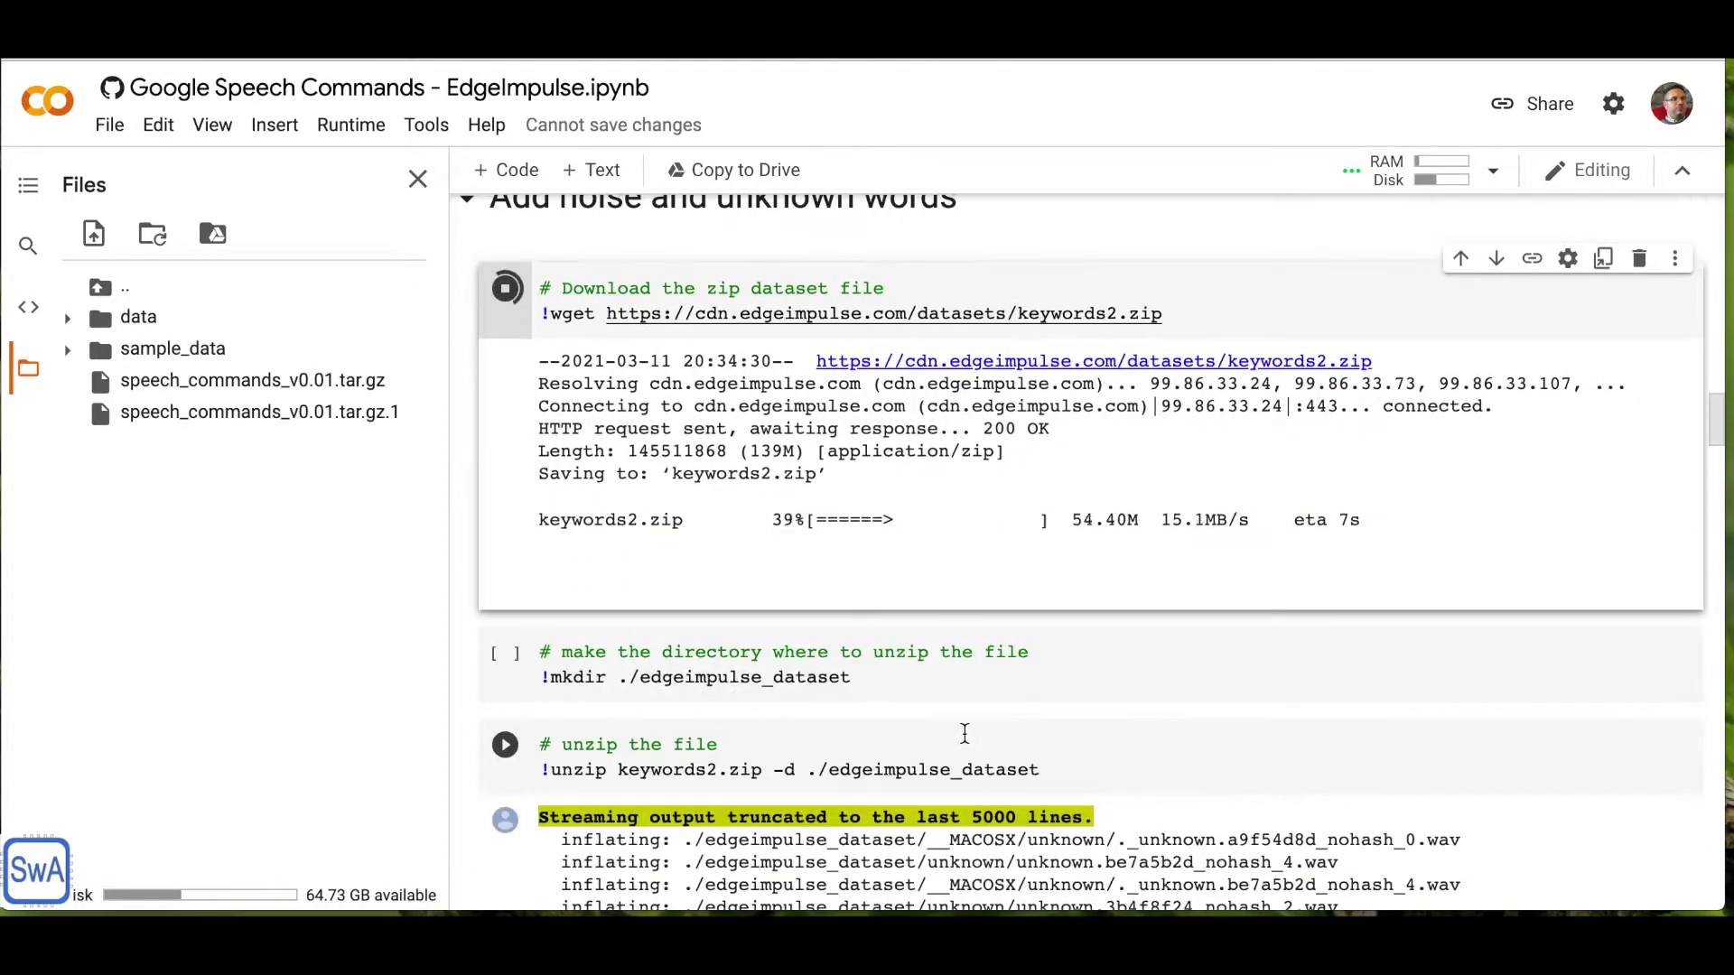
{"action": "scroll", "coordinate": [965, 734], "scroll_direction": "down", "scroll_amount": 2}
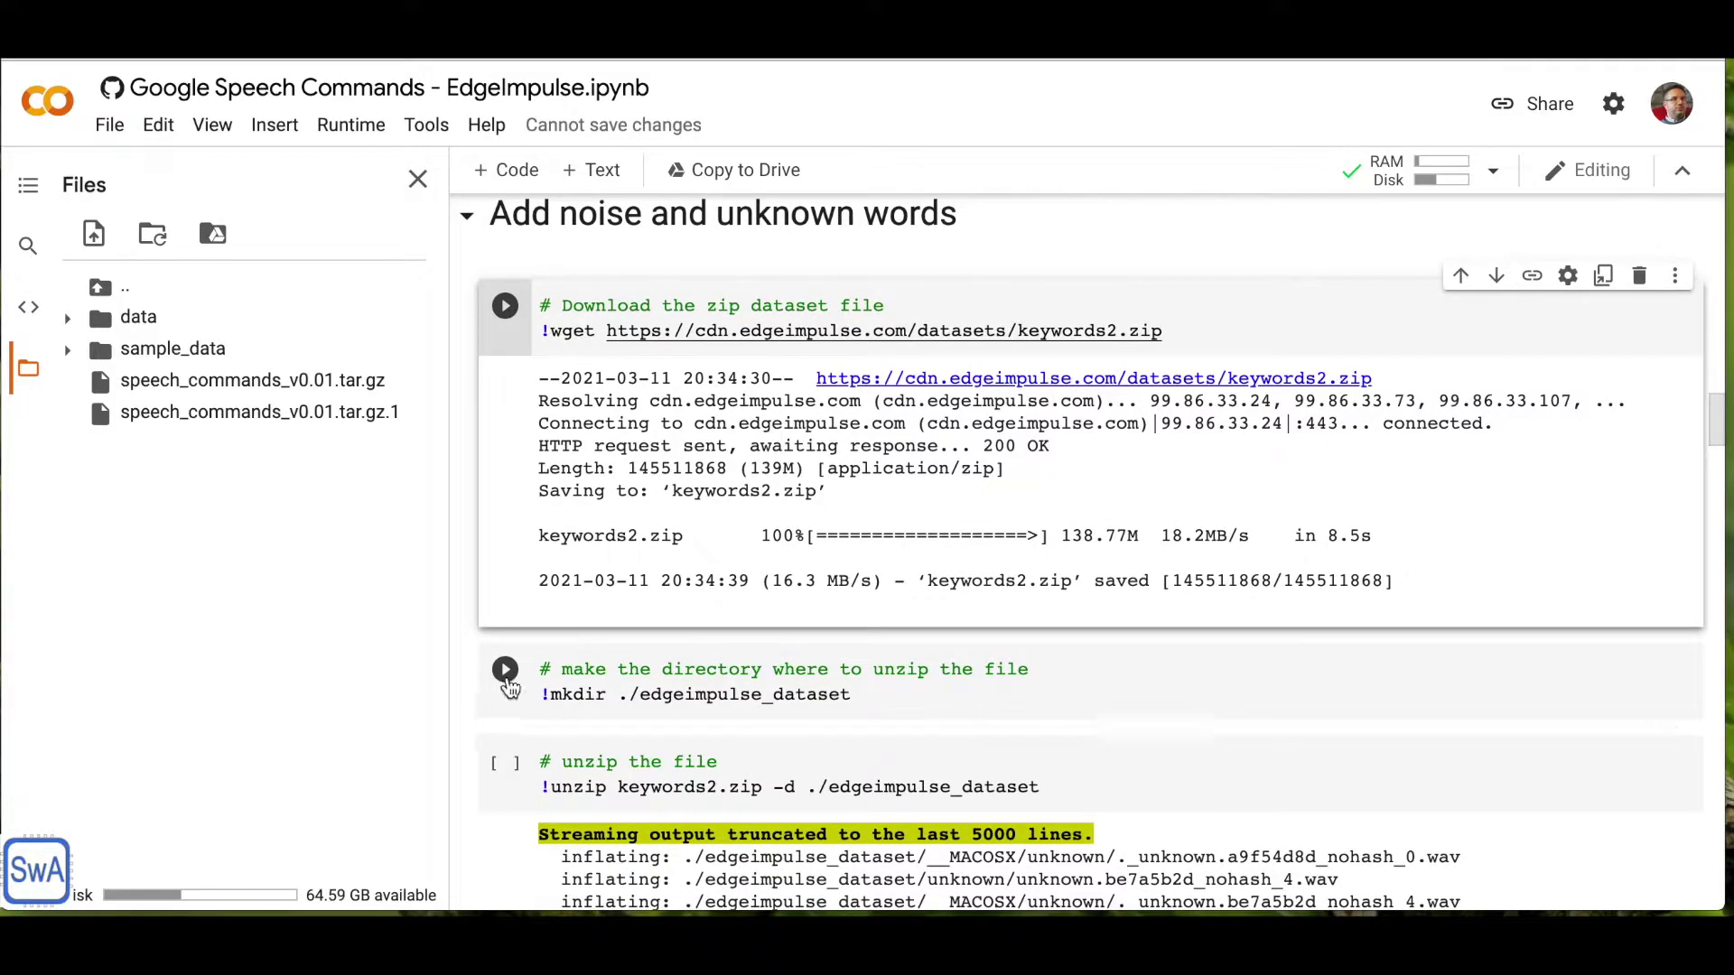
{"action": "left_click", "coordinate": [504, 668]}
{"action": "scroll", "coordinate": [503, 664], "scroll_direction": "down", "scroll_amount": 1}
{"action": "left_click", "coordinate": [505, 680]}
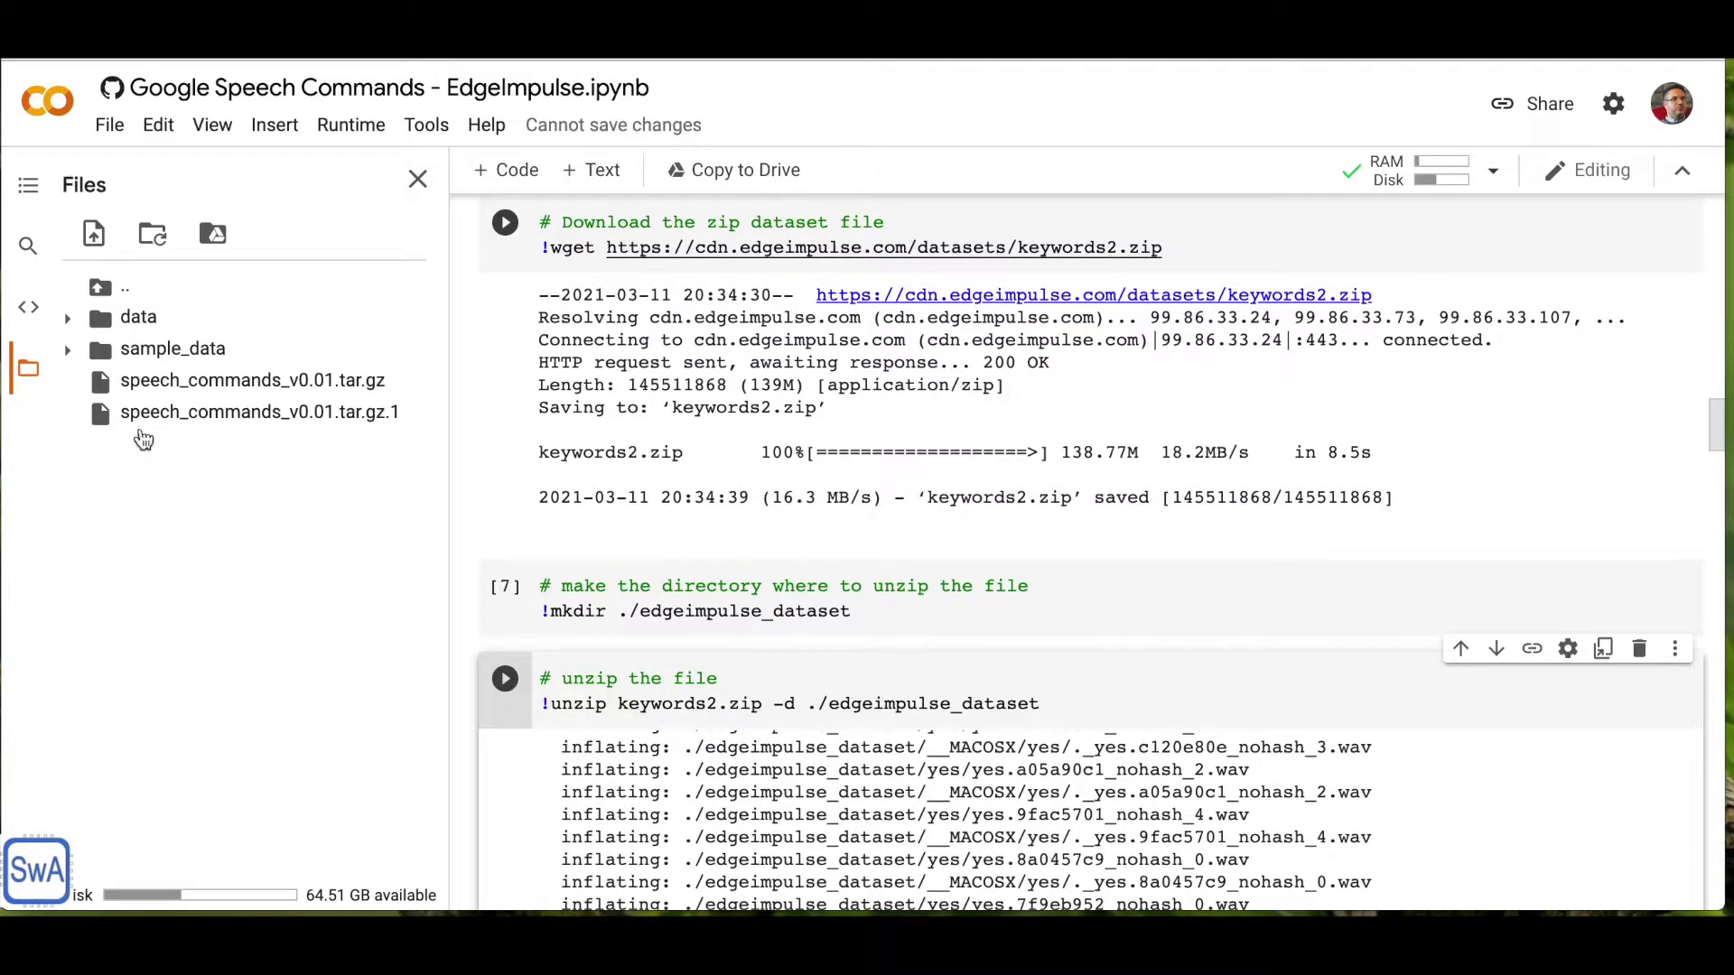
{"action": "mouse_move", "coordinate": [162, 412]}
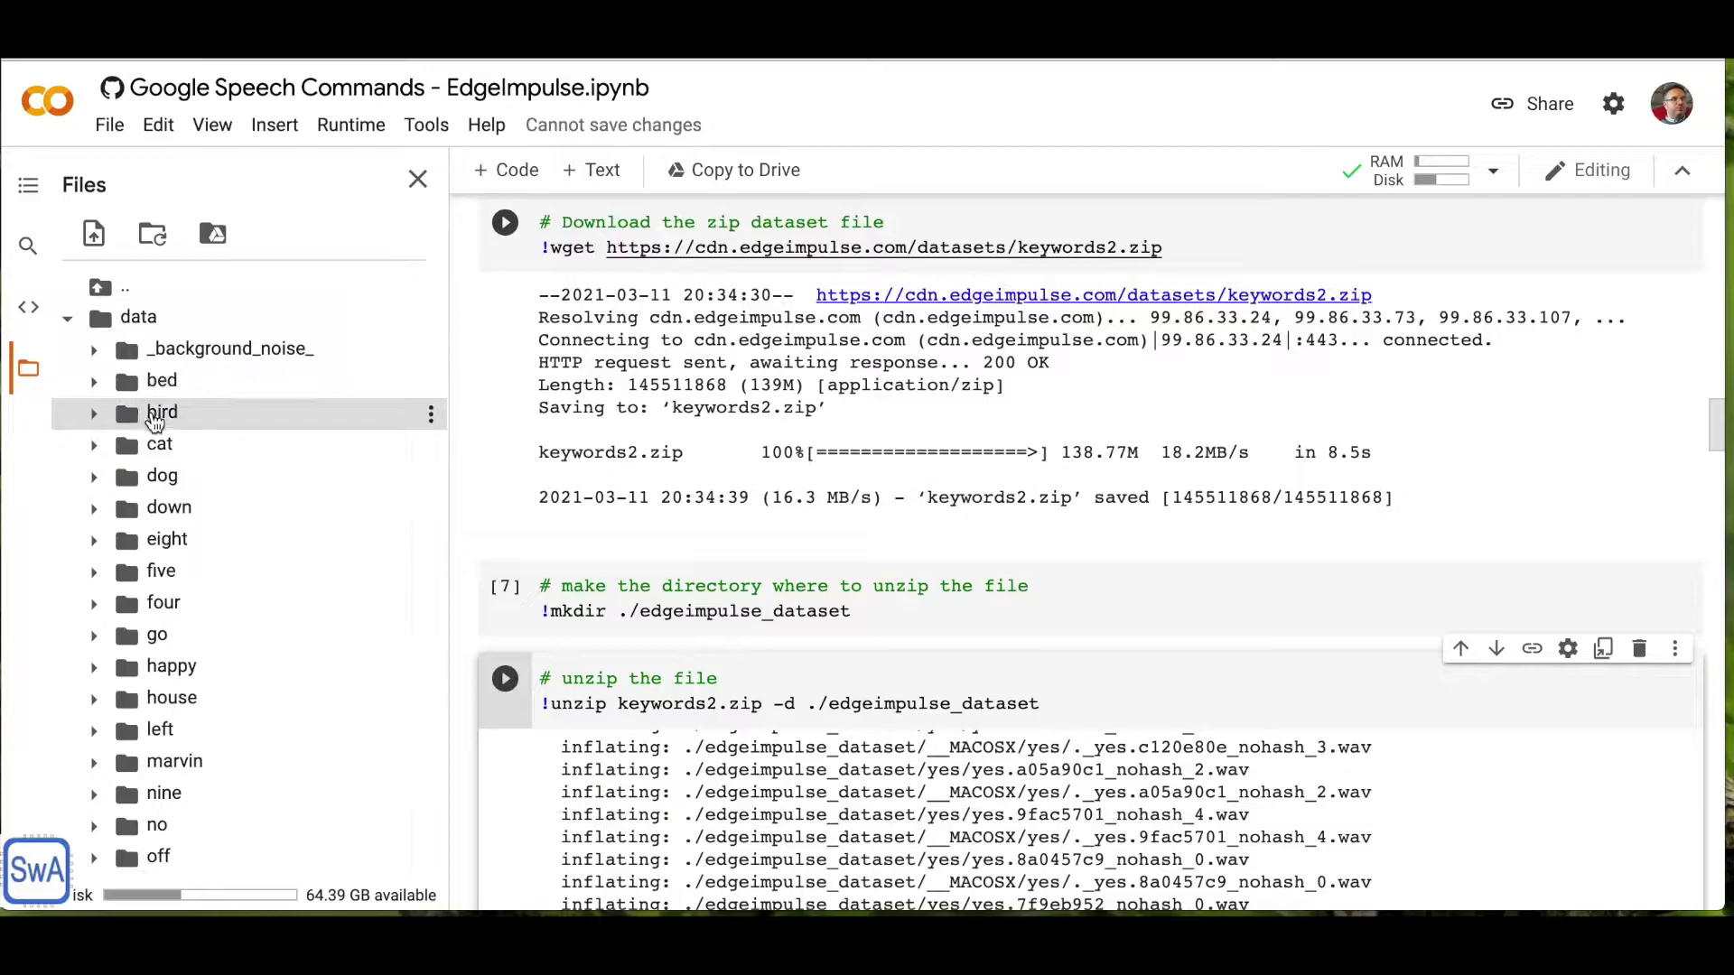
{"action": "scroll", "coordinate": [154, 424], "scroll_direction": "down", "scroll_amount": 4}
{"action": "scroll", "coordinate": [153, 424], "scroll_direction": "down", "scroll_amount": 1}
{"action": "scroll", "coordinate": [154, 418], "scroll_direction": "down", "scroll_amount": 2}
{"action": "scroll", "coordinate": [153, 418], "scroll_direction": "down", "scroll_amount": 1}
{"action": "scroll", "coordinate": [153, 418], "scroll_direction": "down", "scroll_amount": 3}
{"action": "scroll", "coordinate": [156, 422], "scroll_direction": "down", "scroll_amount": 2}
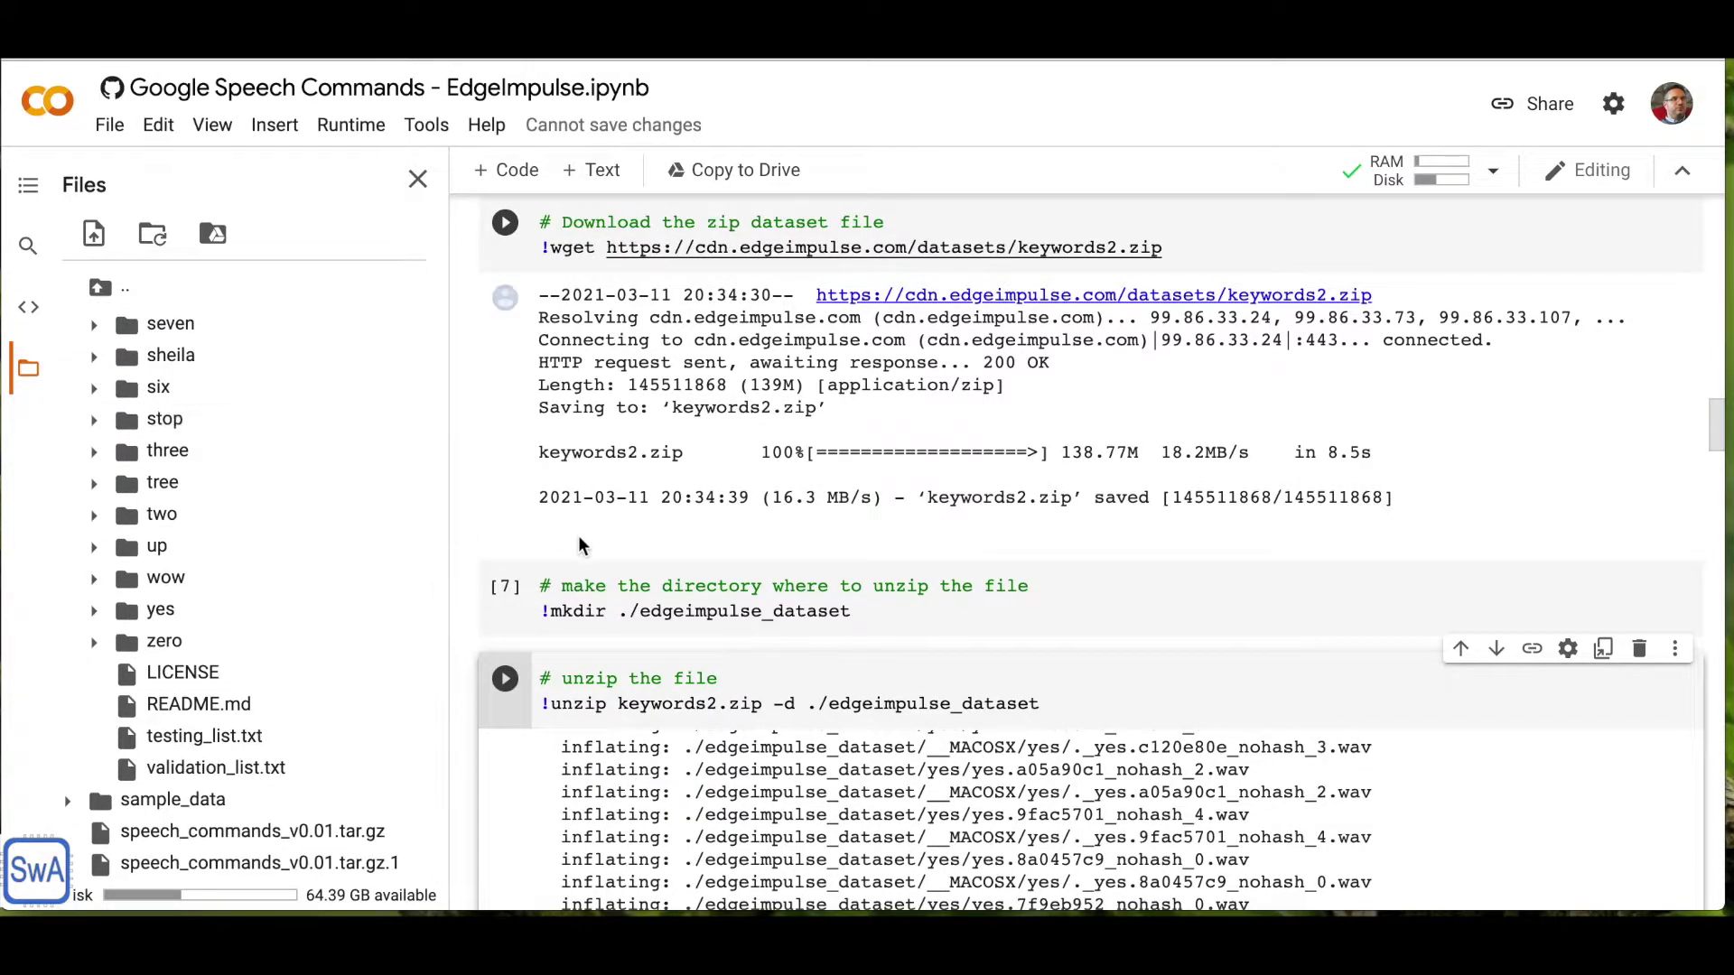
{"action": "scroll", "coordinate": [799, 591], "scroll_direction": "down", "scroll_amount": 2}
{"action": "scroll", "coordinate": [799, 590], "scroll_direction": "down", "scroll_amount": 2}
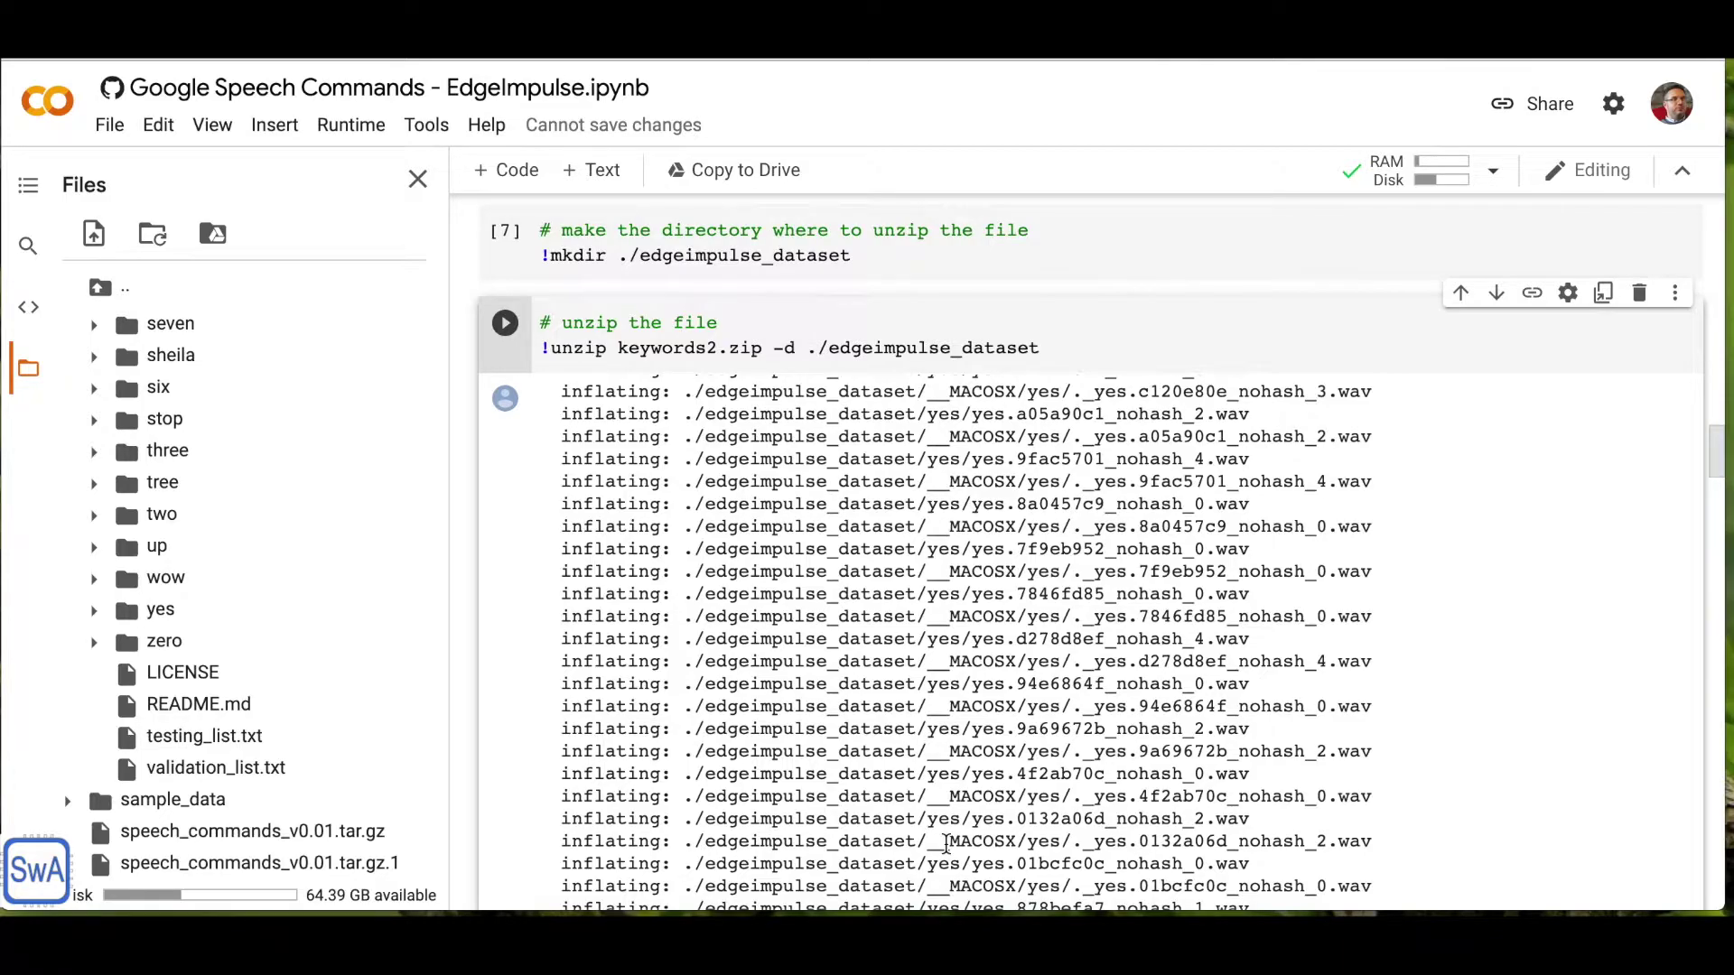
{"action": "scroll", "coordinate": [946, 842], "scroll_direction": "down", "scroll_amount": 5}
{"action": "scroll", "coordinate": [946, 842], "scroll_direction": "down", "scroll_amount": 5}
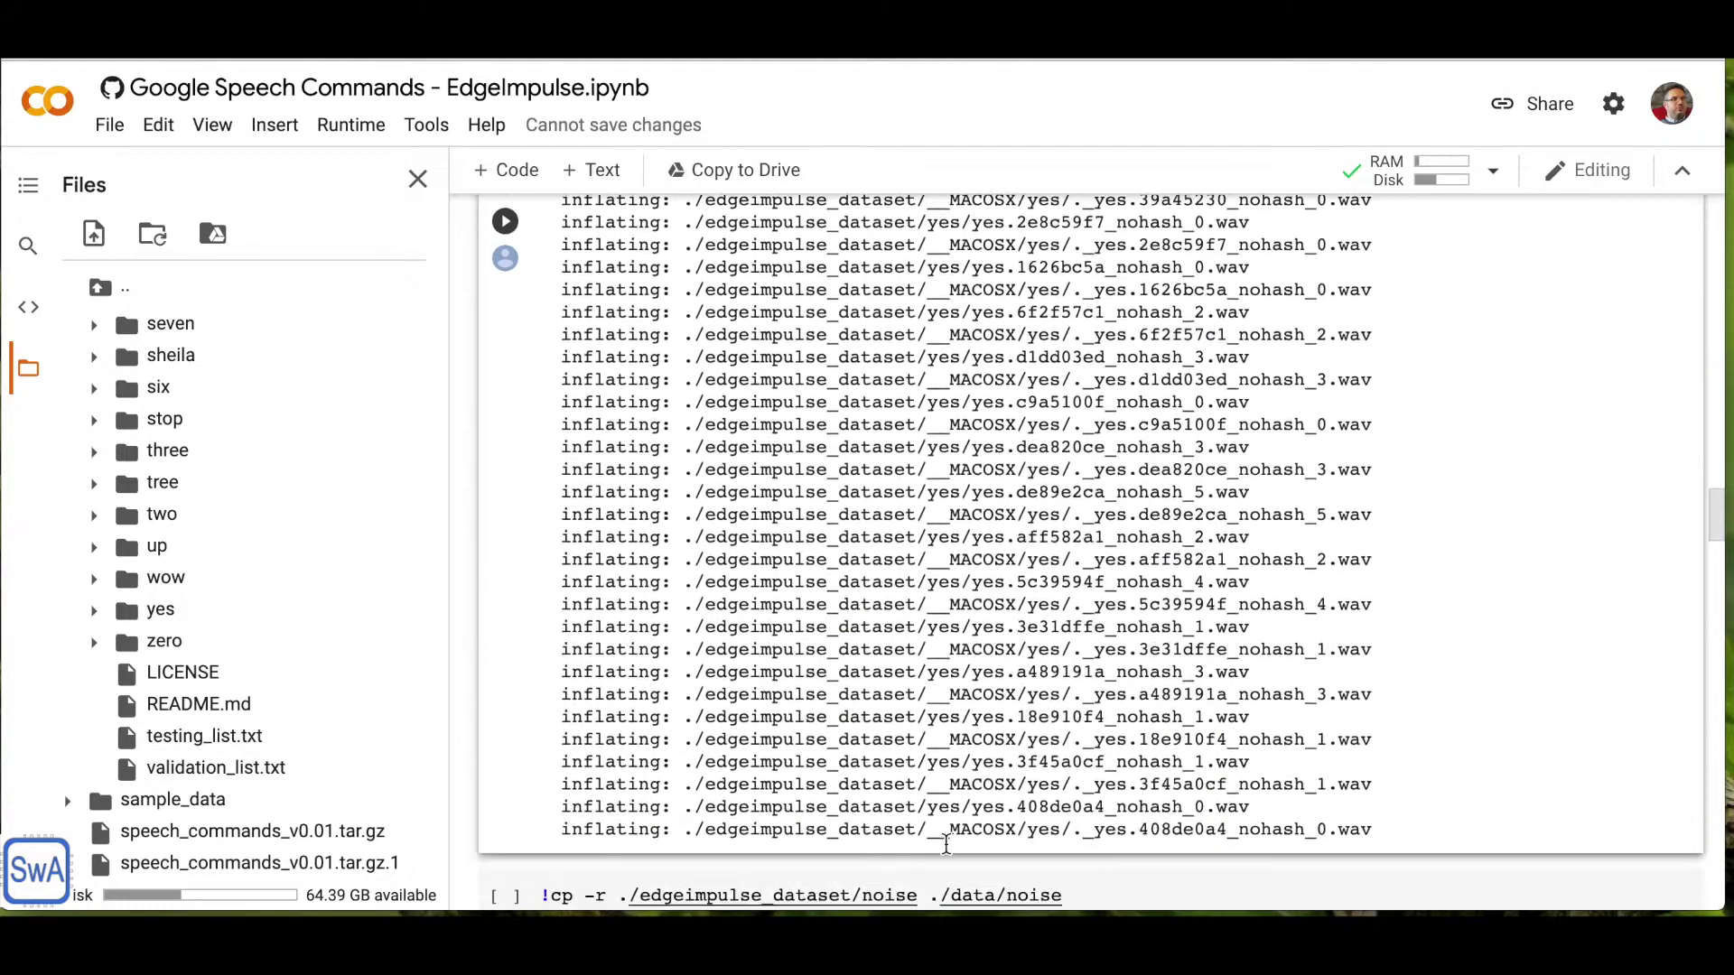
{"action": "scroll", "coordinate": [946, 843], "scroll_direction": "down", "scroll_amount": 5}
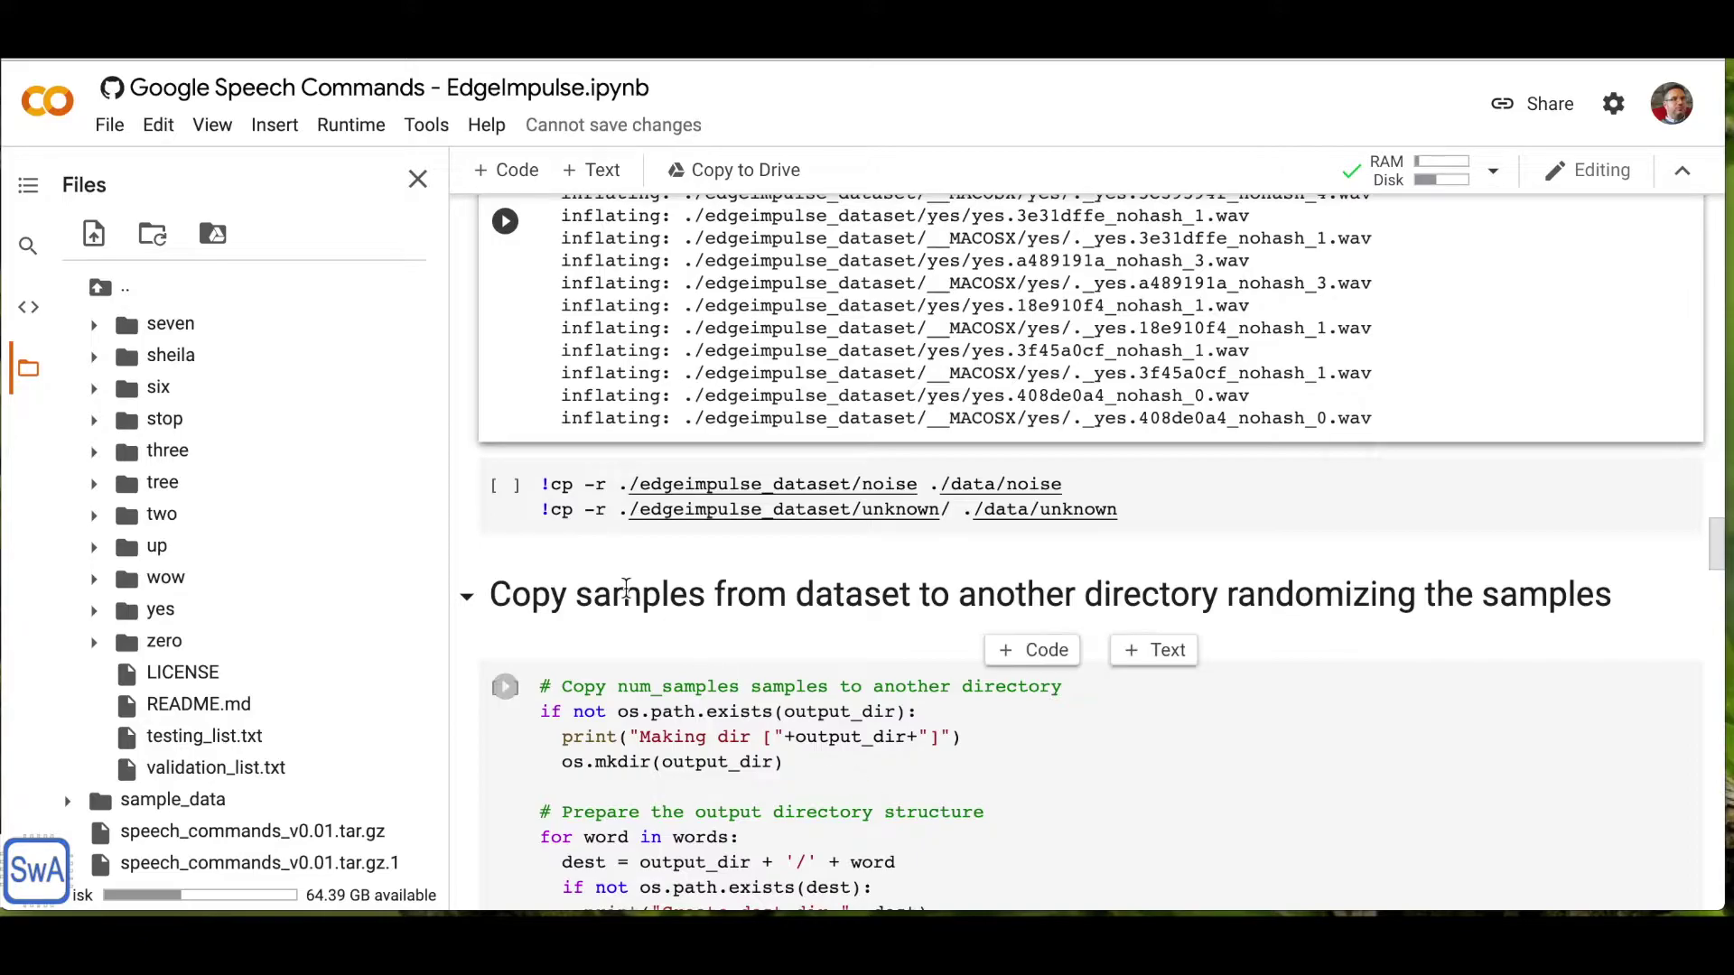
{"action": "mouse_move", "coordinate": [504, 896]}
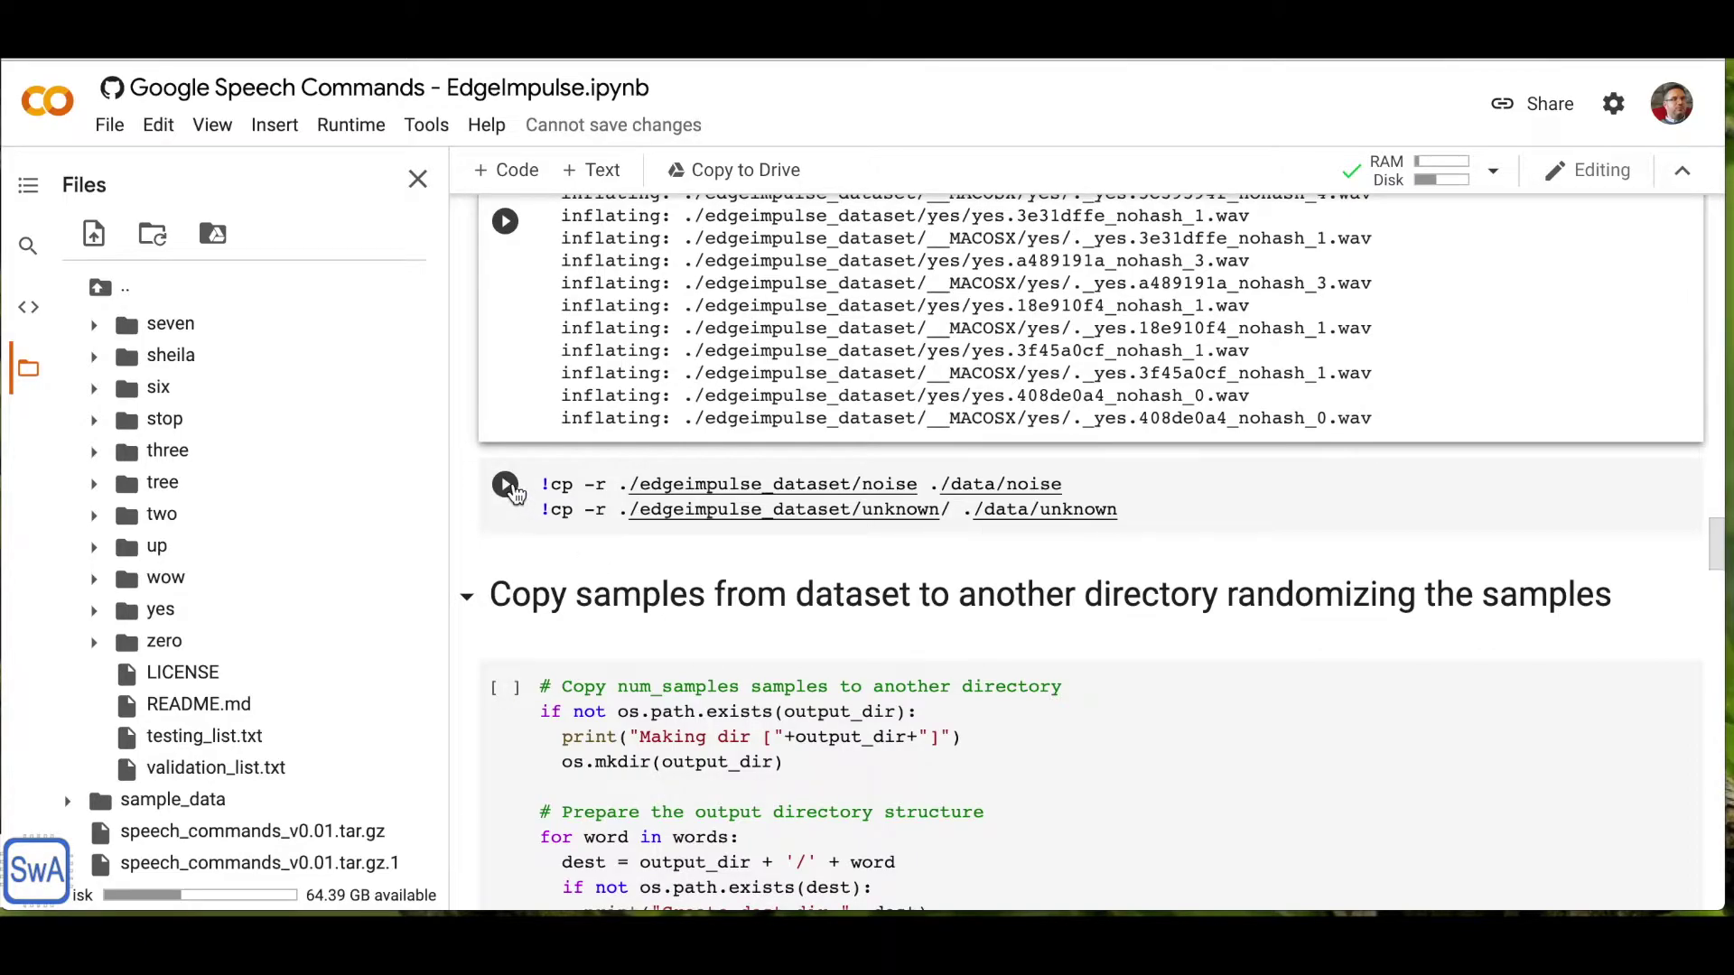
Copy noise and unknown clips into data and randomized samples into edgeimpulse_output_data, then browse folders
{"action": "left_click", "coordinate": [504, 484]}
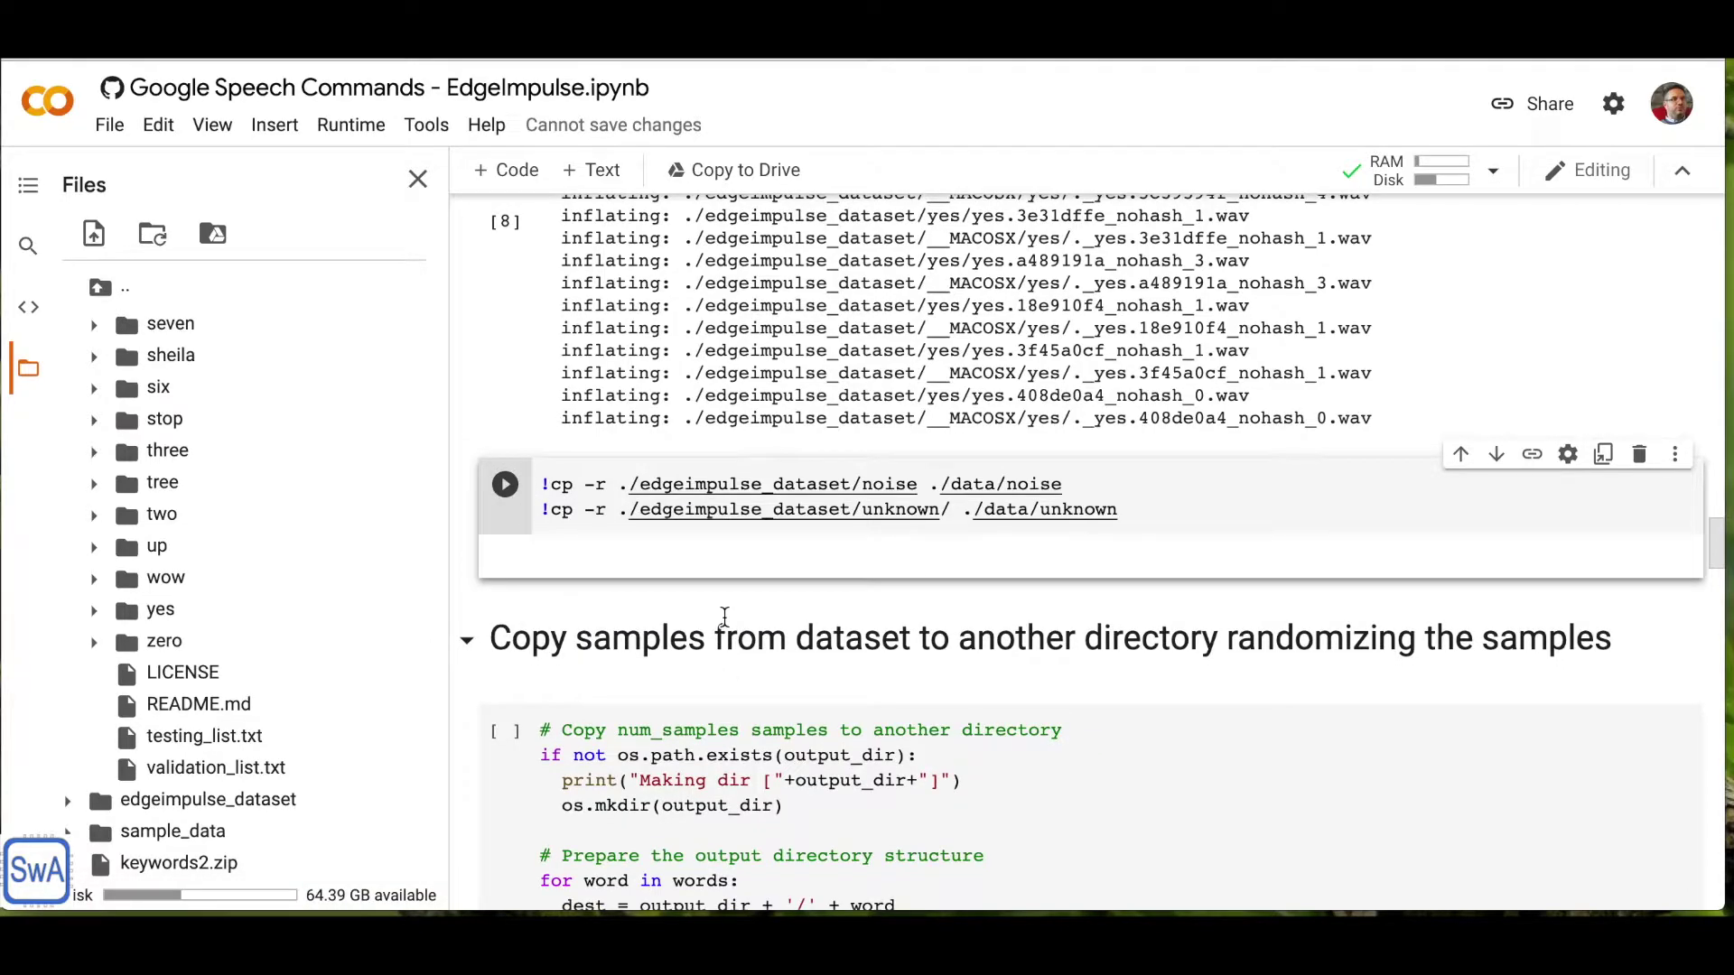
{"action": "scroll", "coordinate": [271, 584], "scroll_direction": "up", "scroll_amount": 1}
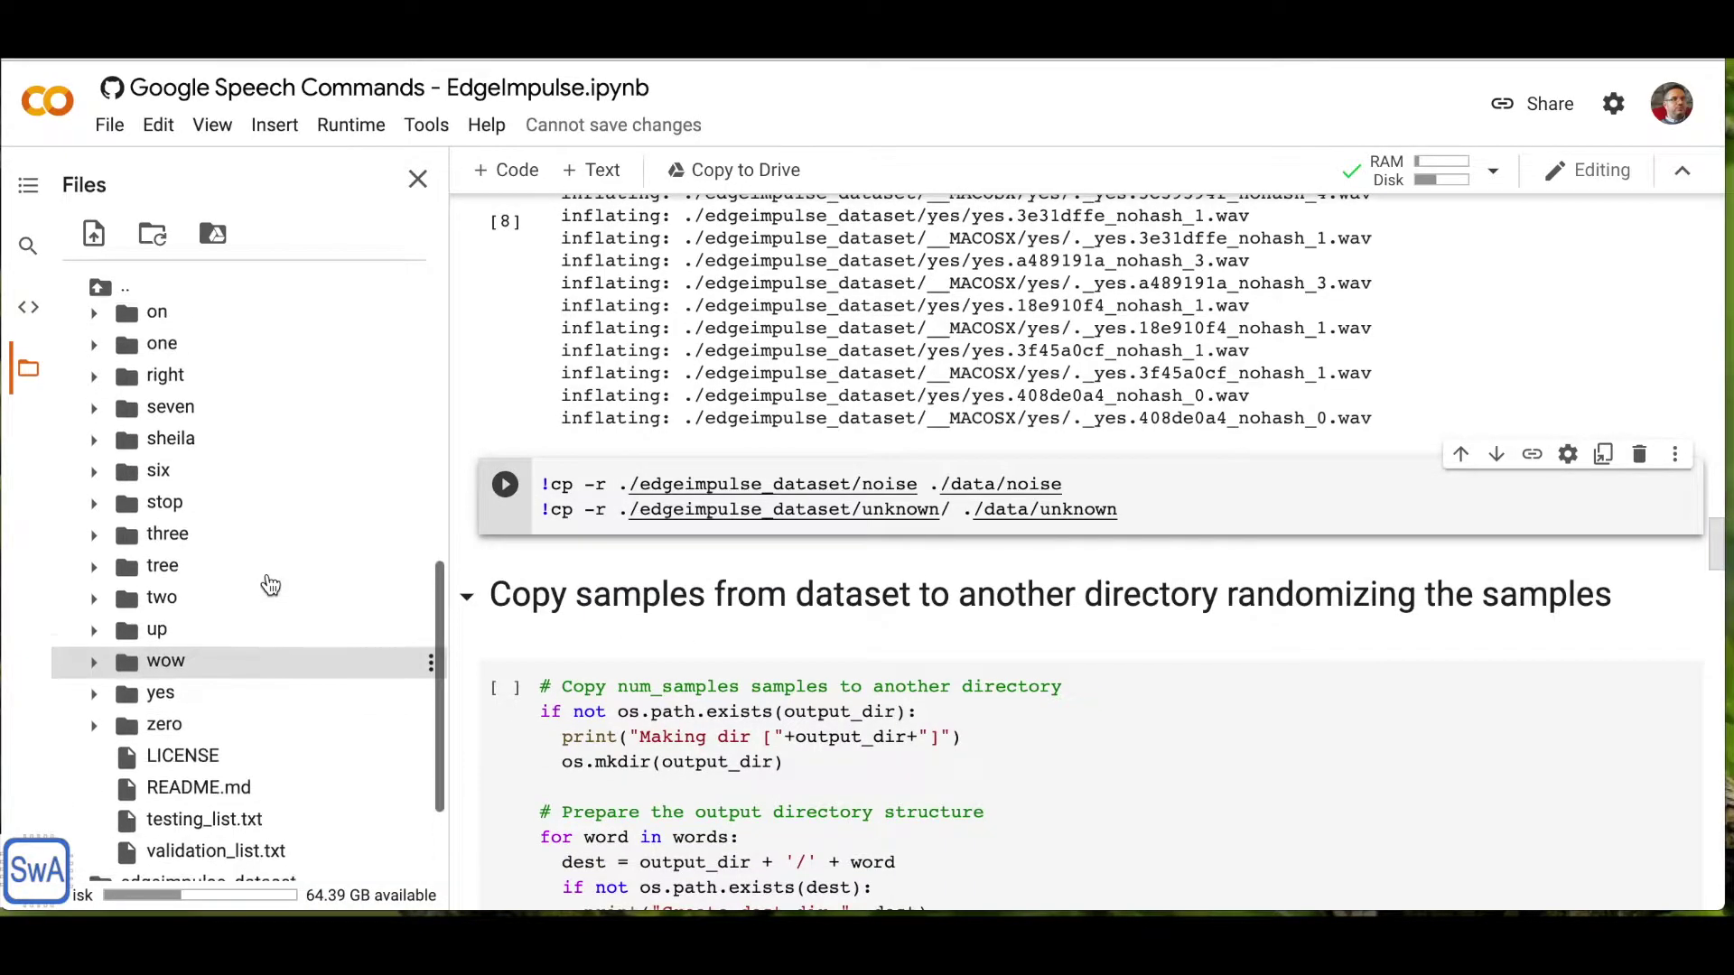
{"action": "scroll", "coordinate": [271, 585], "scroll_direction": "up", "scroll_amount": 3}
{"action": "scroll", "coordinate": [271, 585], "scroll_direction": "up", "scroll_amount": 1}
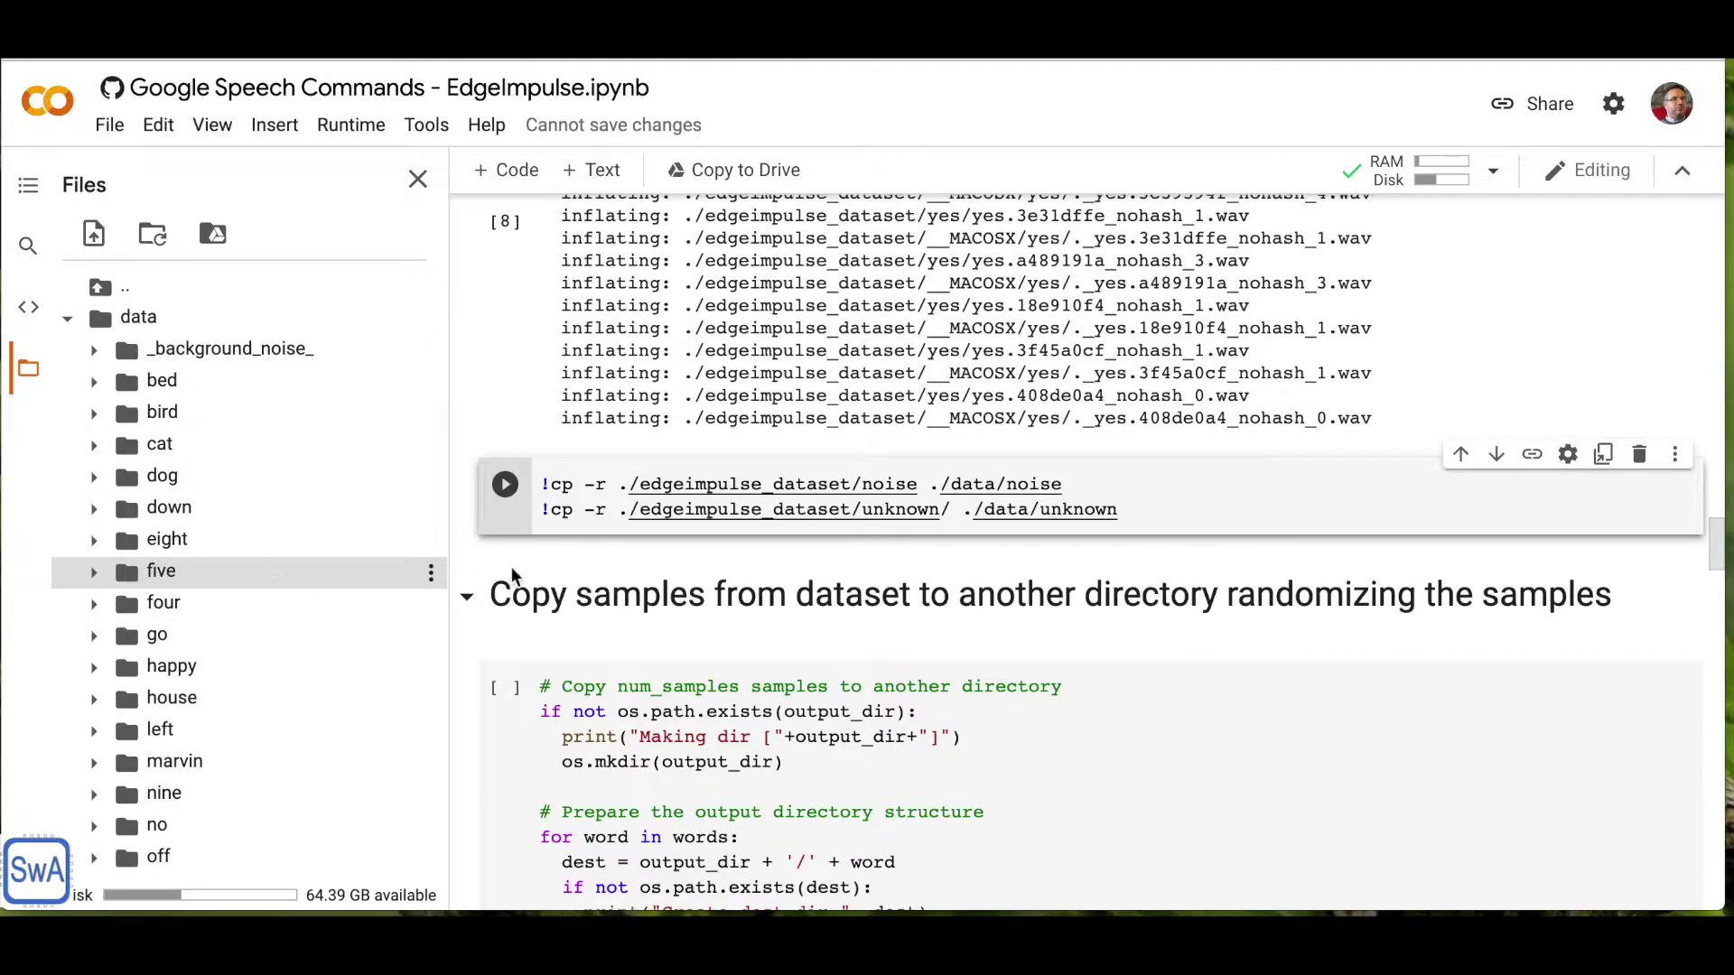
{"action": "scroll", "coordinate": [682, 571], "scroll_direction": "down", "scroll_amount": 1}
{"action": "scroll", "coordinate": [682, 576], "scroll_direction": "down", "scroll_amount": 1}
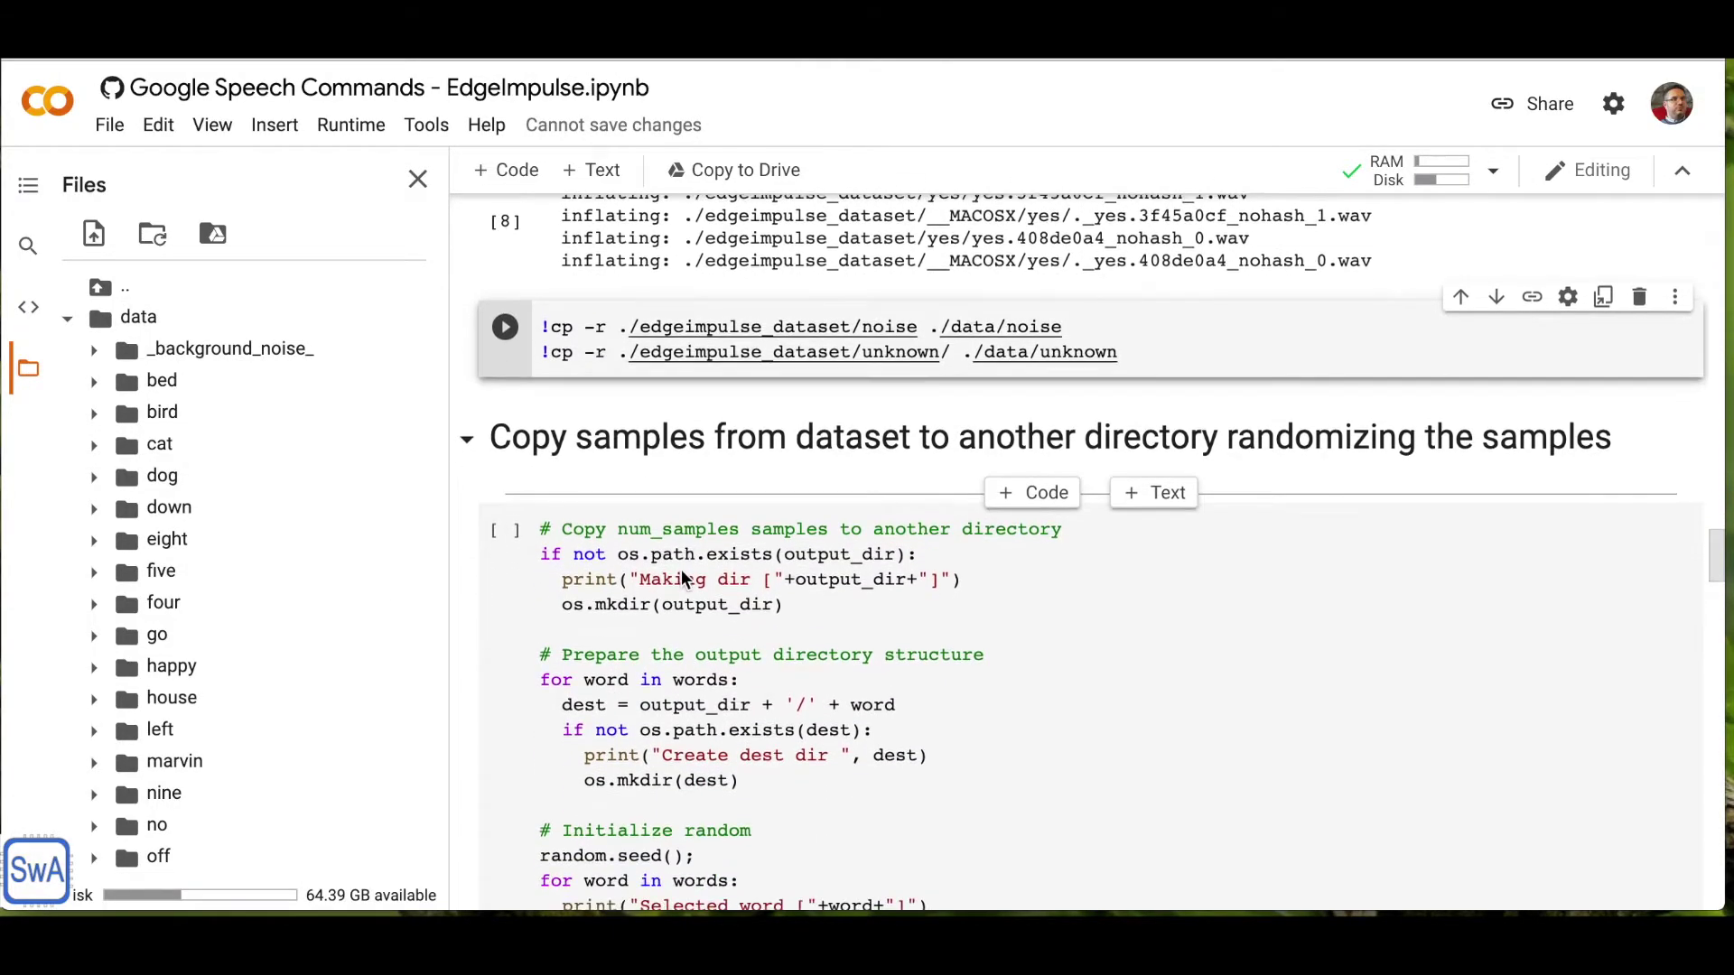
{"action": "mouse_move", "coordinate": [503, 529]}
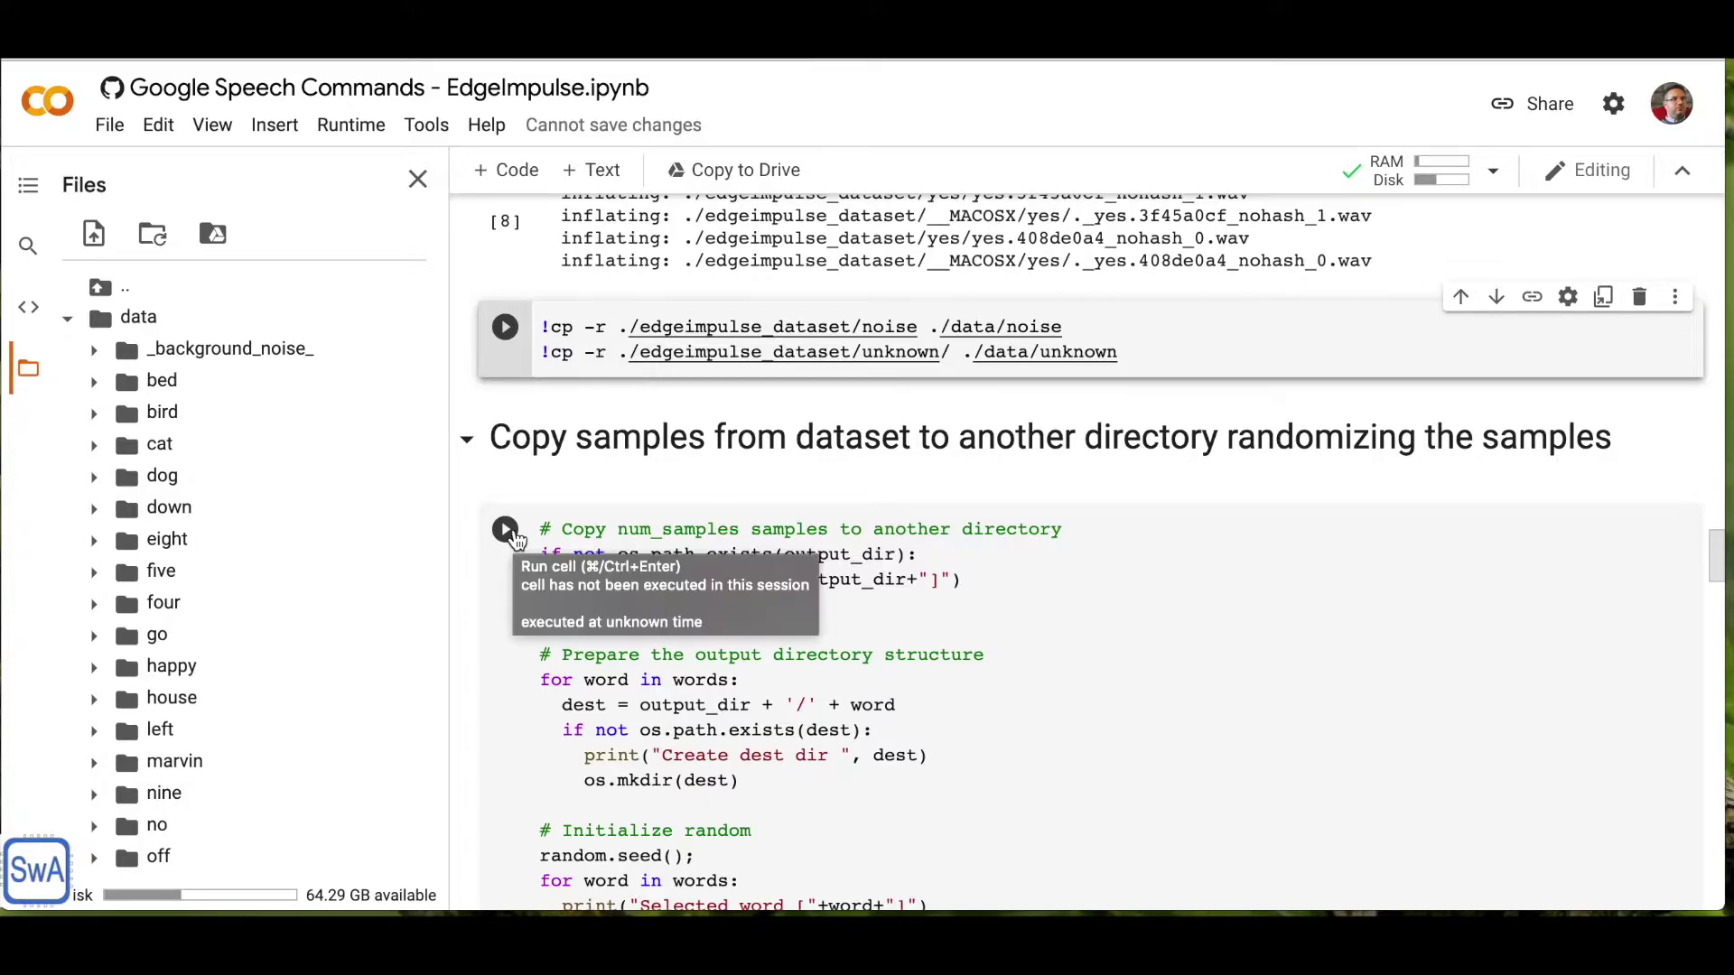
{"action": "left_click", "coordinate": [507, 532]}
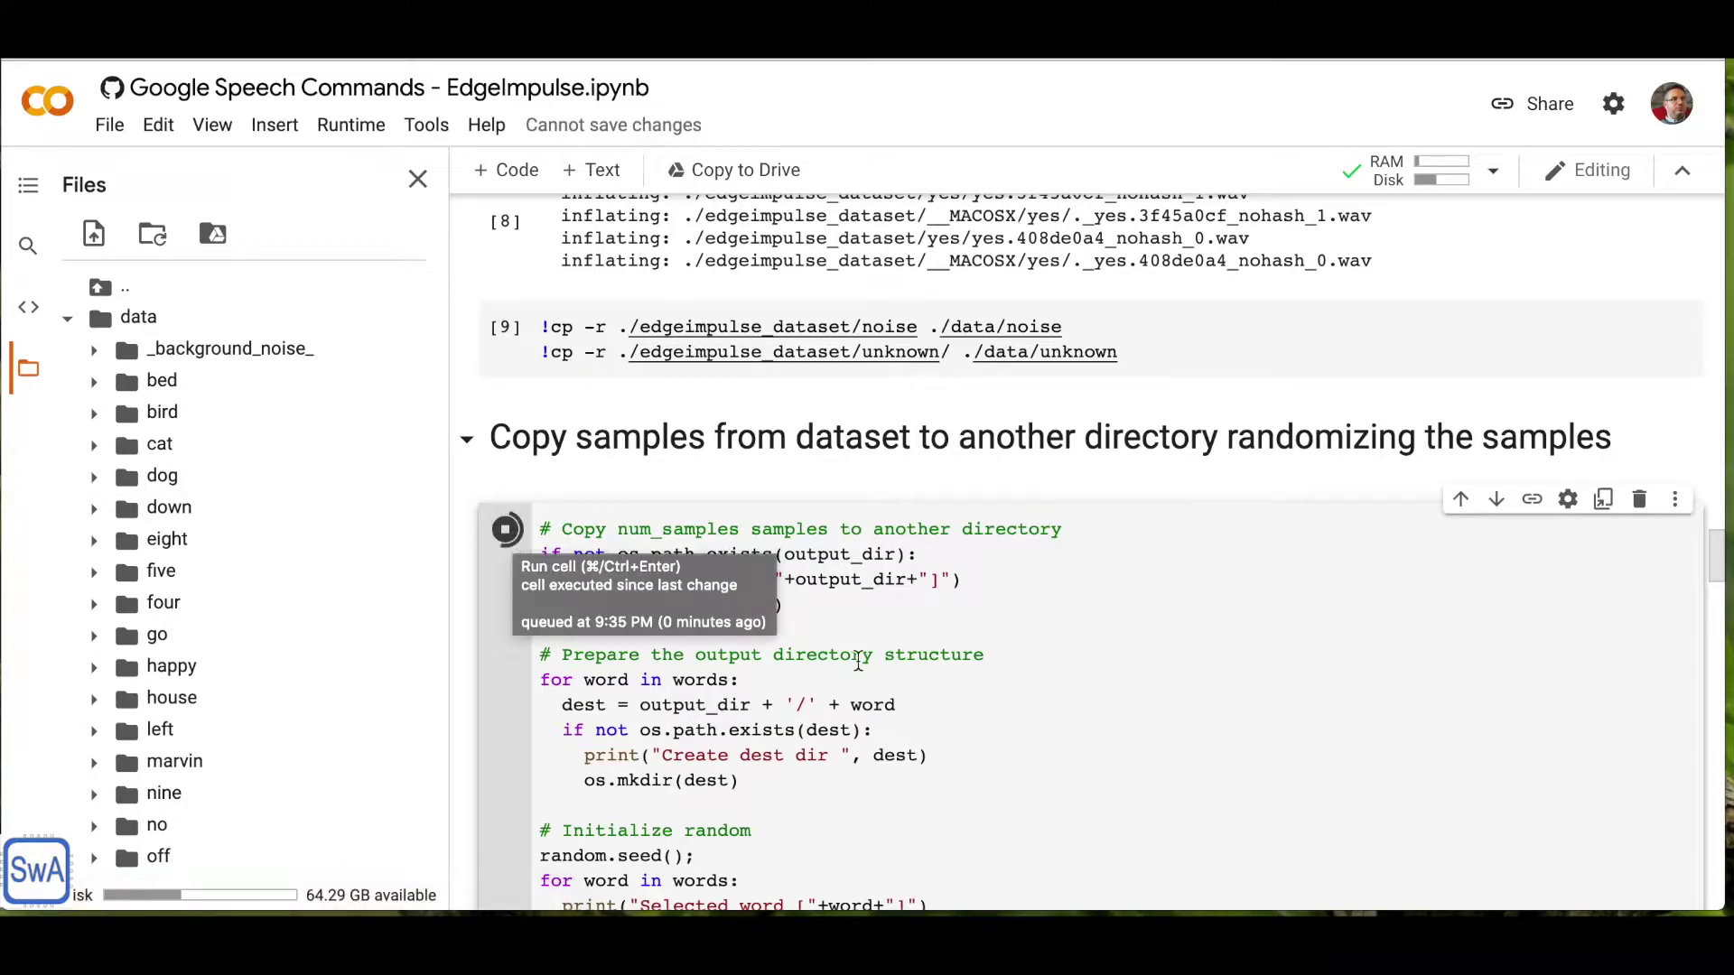
{"action": "scroll", "coordinate": [1068, 761], "scroll_direction": "down", "scroll_amount": 1}
{"action": "scroll", "coordinate": [1067, 762], "scroll_direction": "down", "scroll_amount": 2}
{"action": "scroll", "coordinate": [1067, 762], "scroll_direction": "down", "scroll_amount": 2}
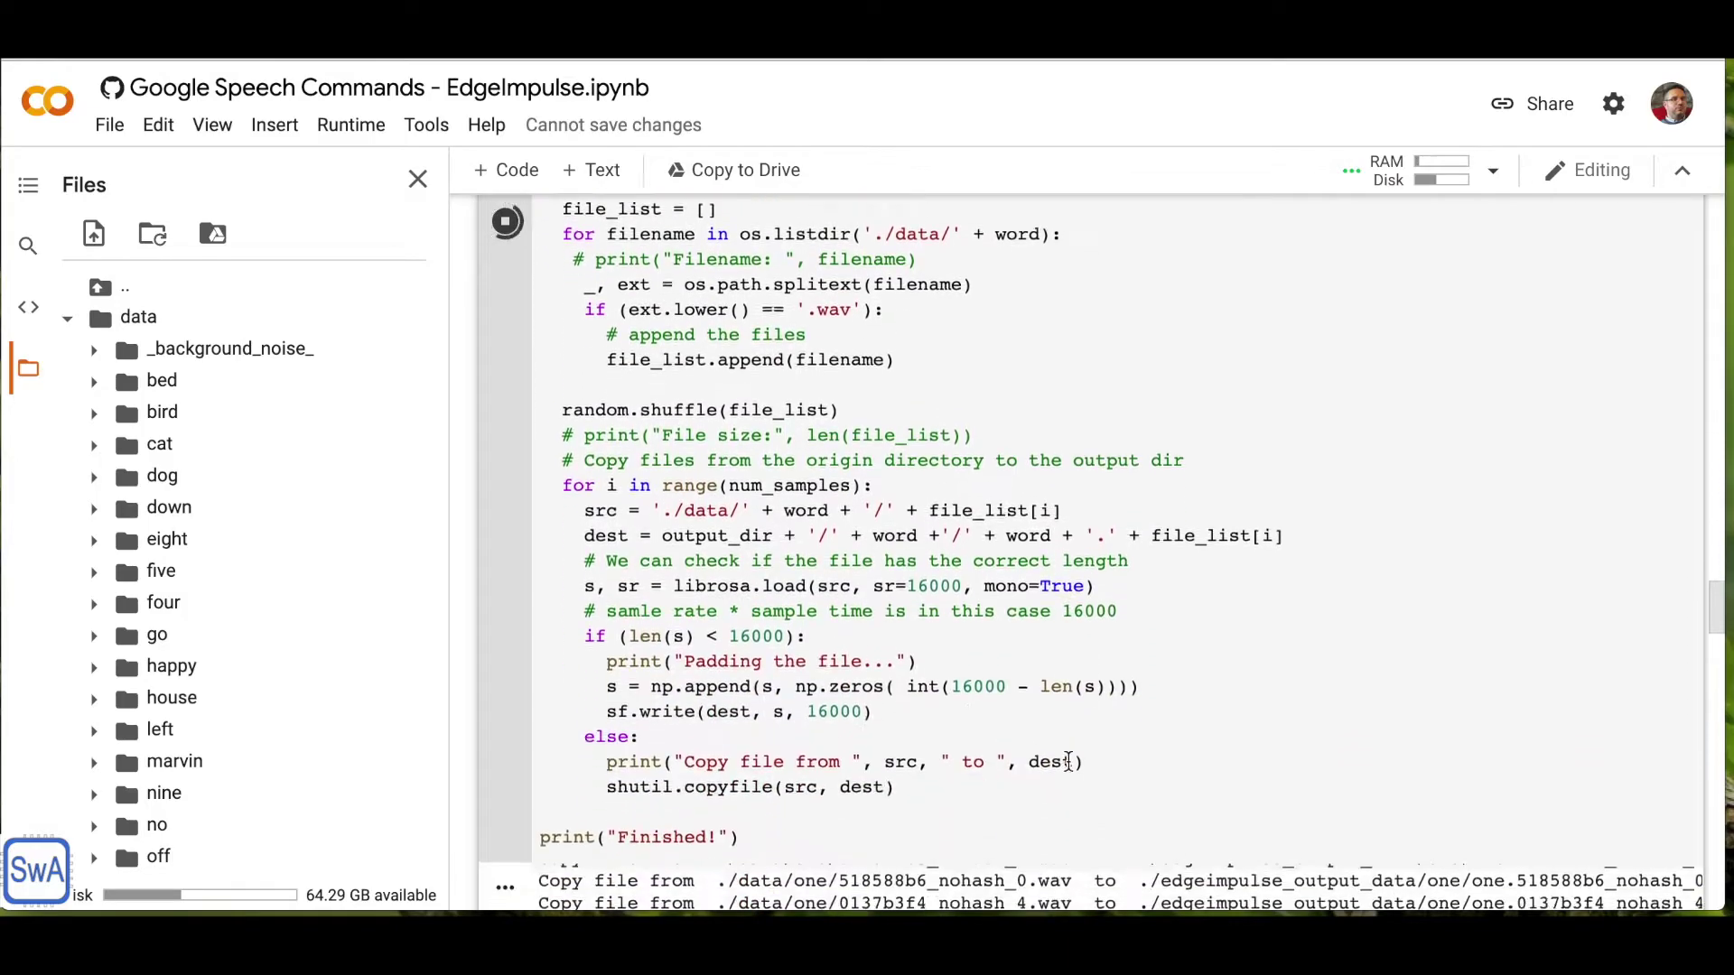
{"action": "scroll", "coordinate": [1067, 762], "scroll_direction": "down", "scroll_amount": 2}
{"action": "scroll", "coordinate": [1068, 762], "scroll_direction": "down", "scroll_amount": 2}
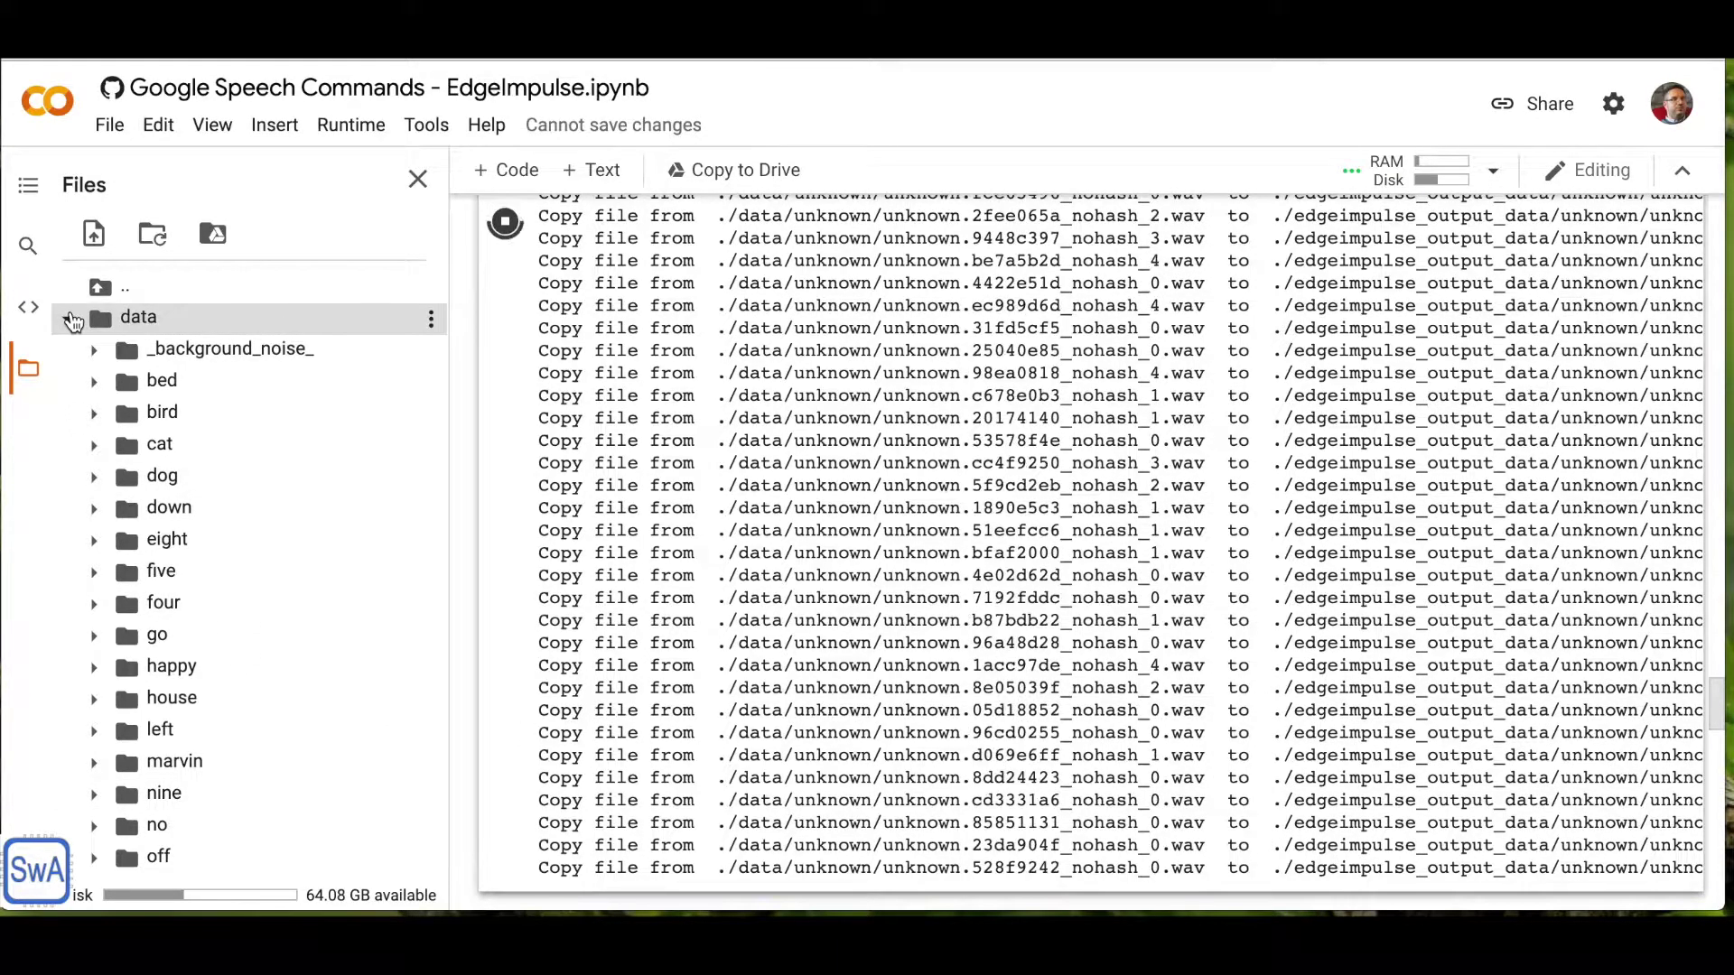
{"action": "left_click", "coordinate": [69, 317]}
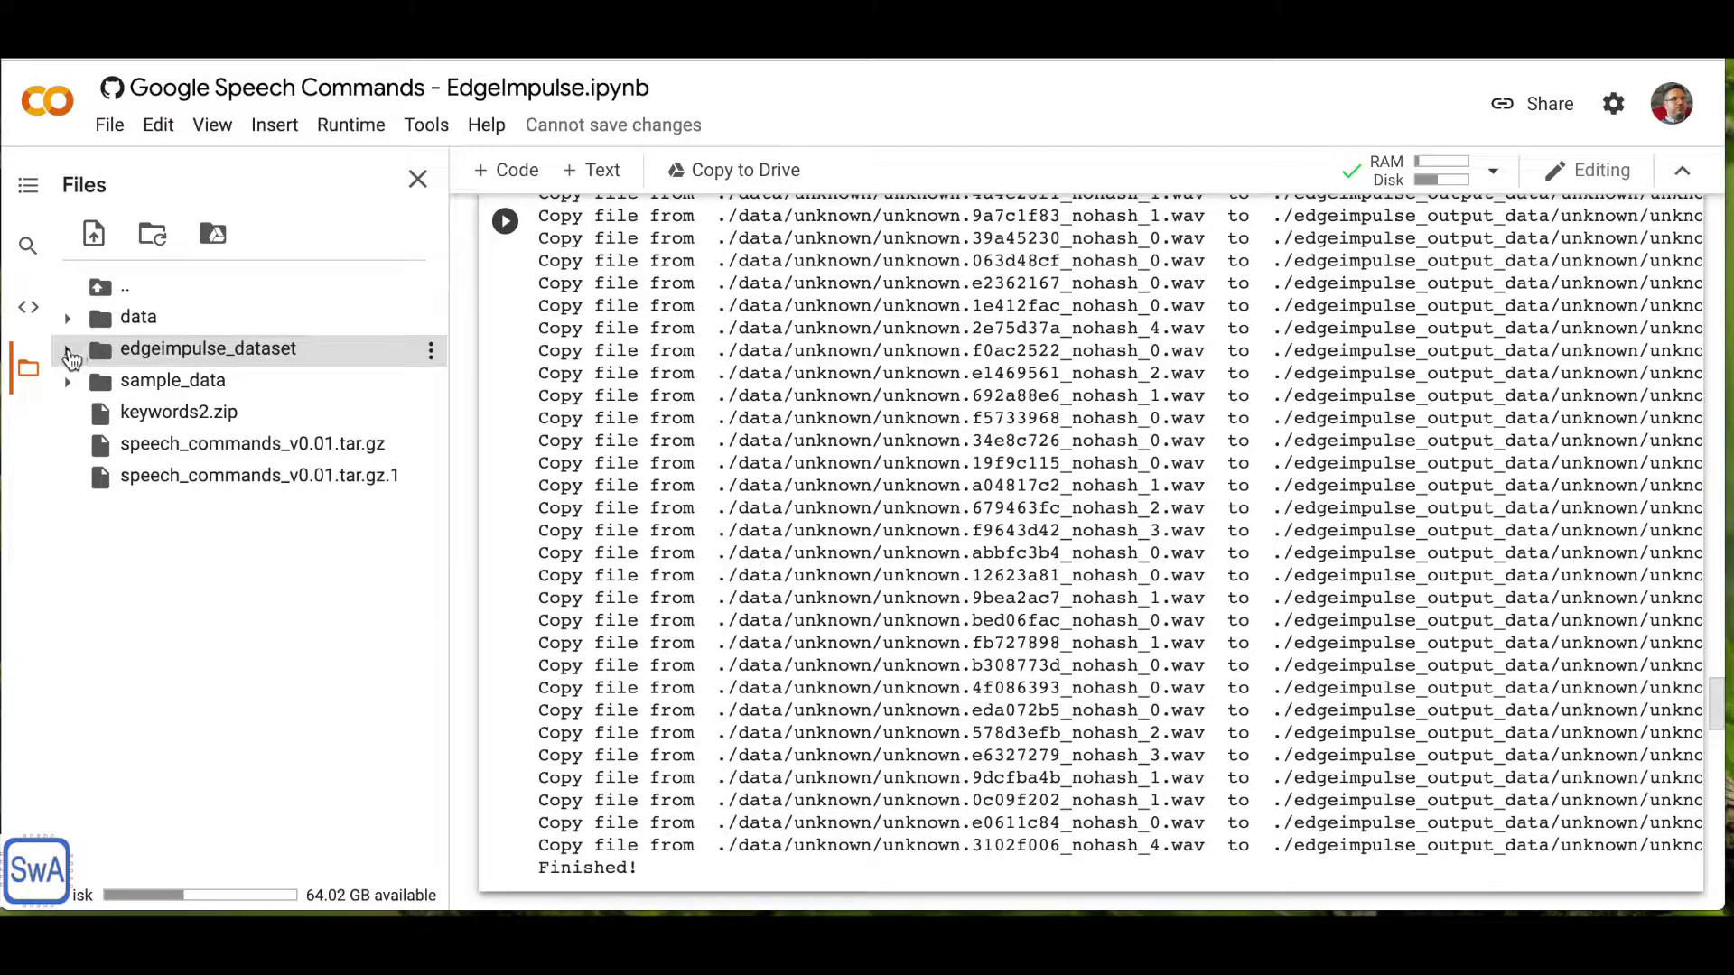
{"action": "left_click", "coordinate": [69, 351]}
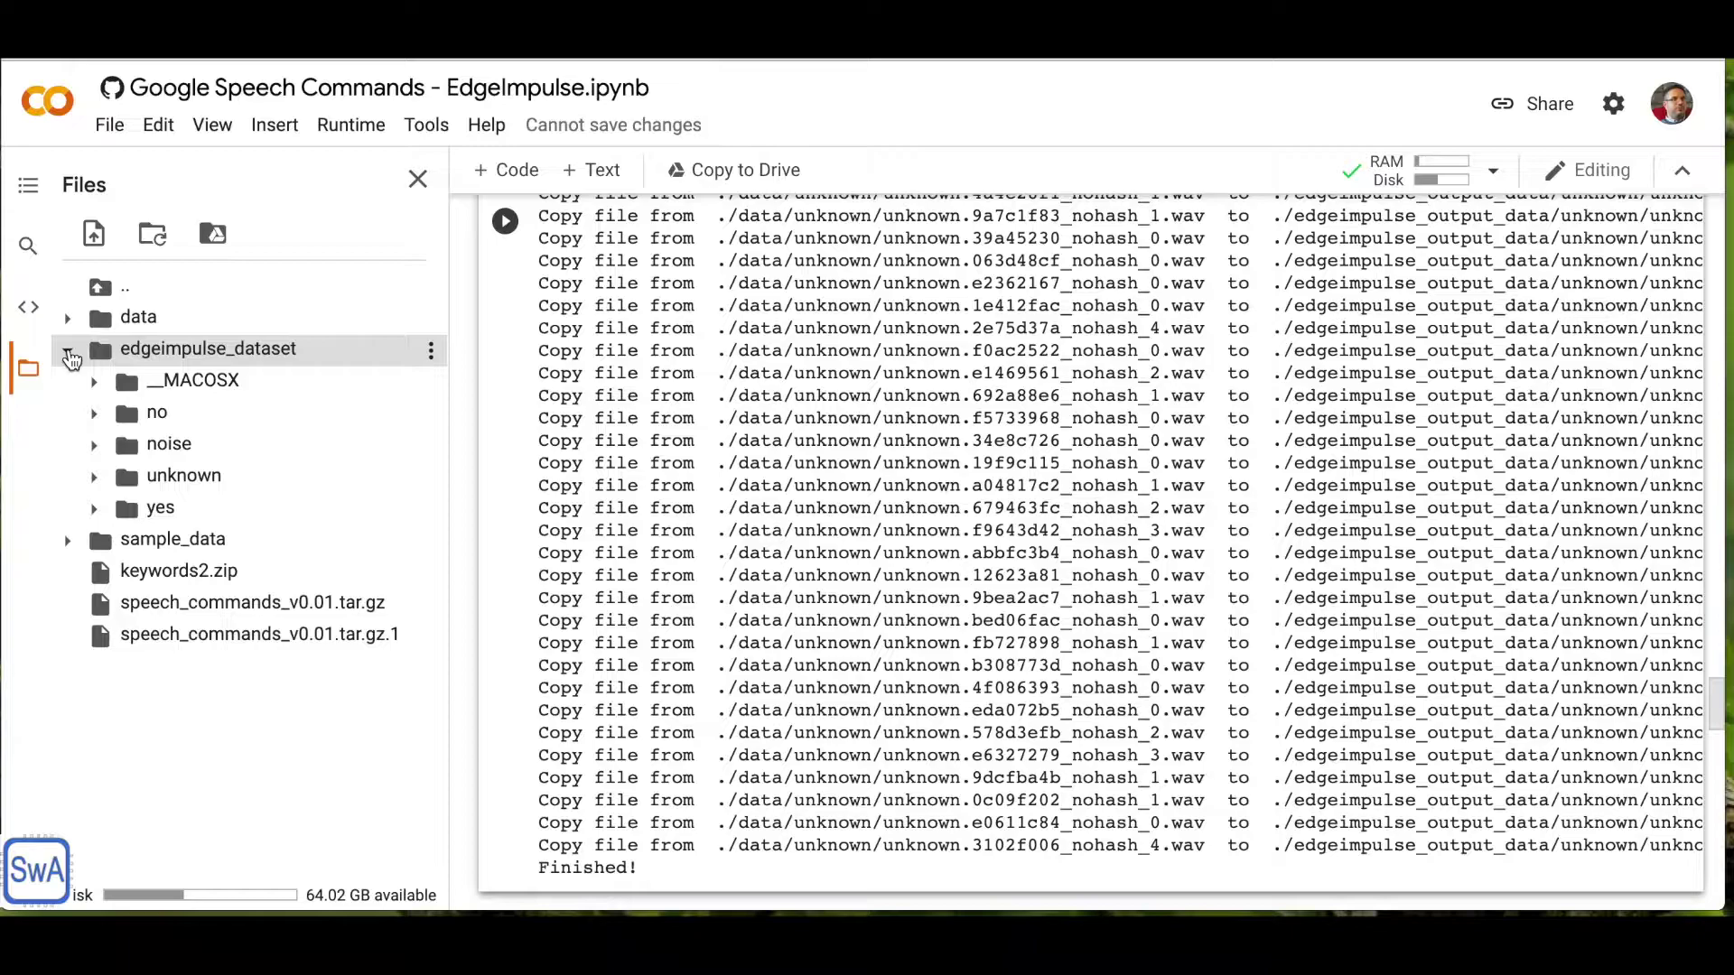
{"action": "left_click", "coordinate": [68, 351]}
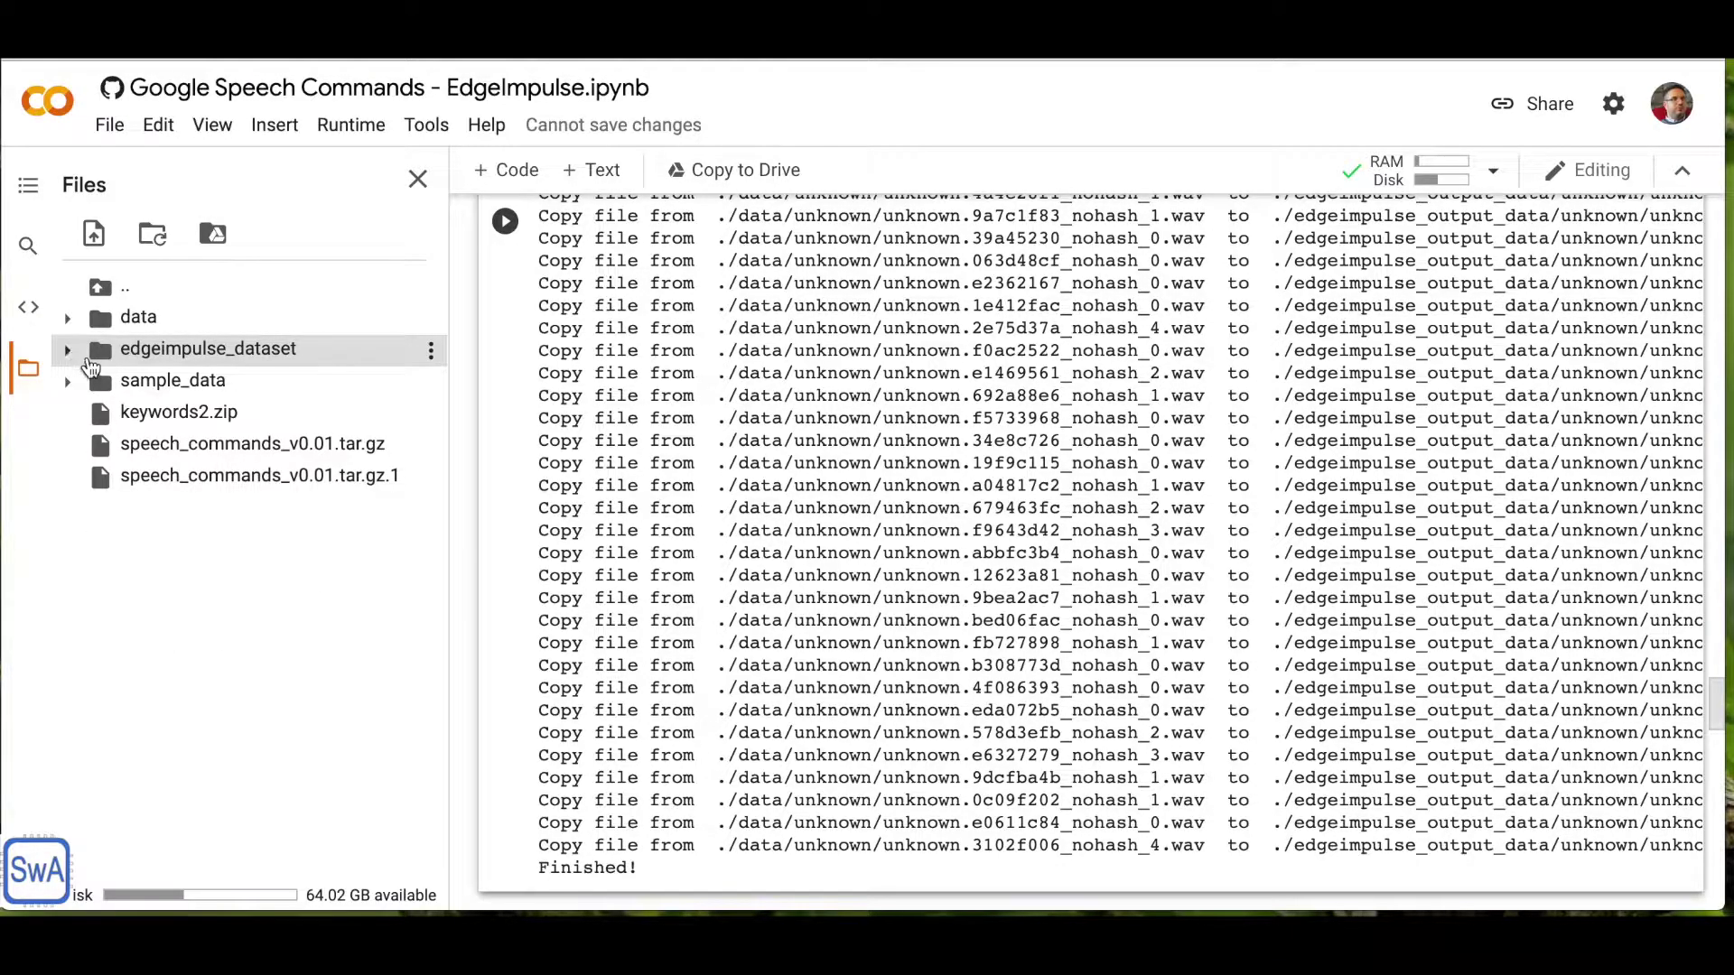
{"action": "mouse_move", "coordinate": [663, 696]}
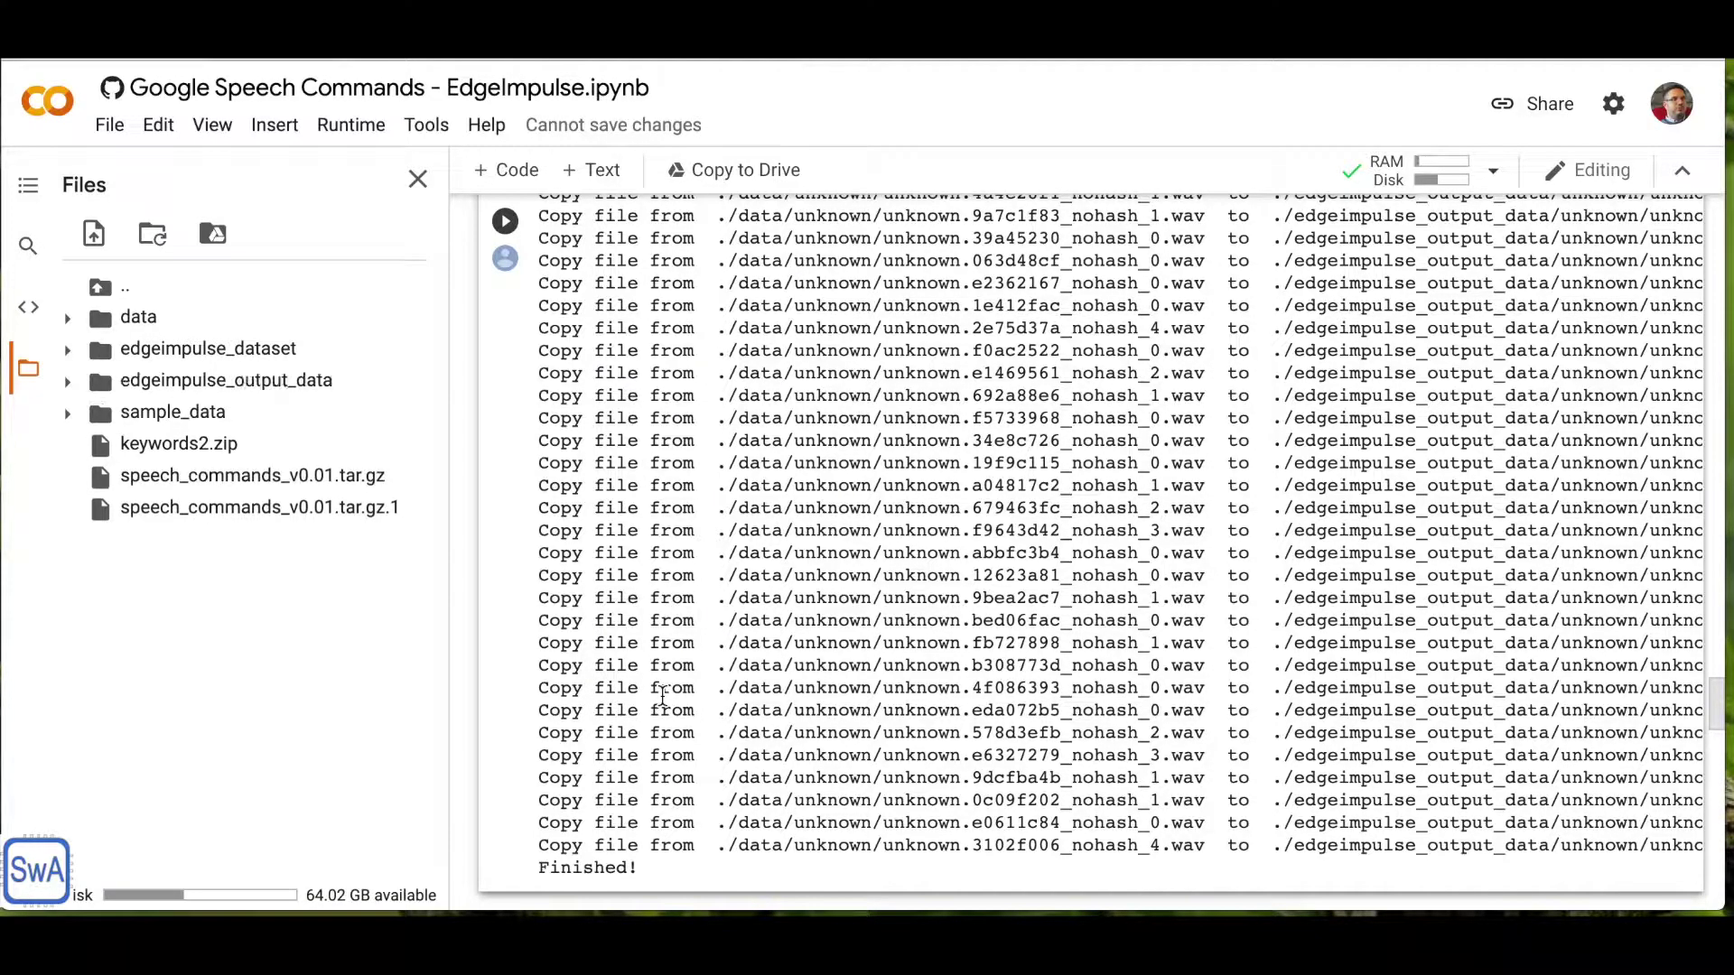
{"action": "scroll", "coordinate": [662, 696], "scroll_direction": "down", "scroll_amount": 2}
{"action": "scroll", "coordinate": [661, 701], "scroll_direction": "down", "scroll_amount": 1}
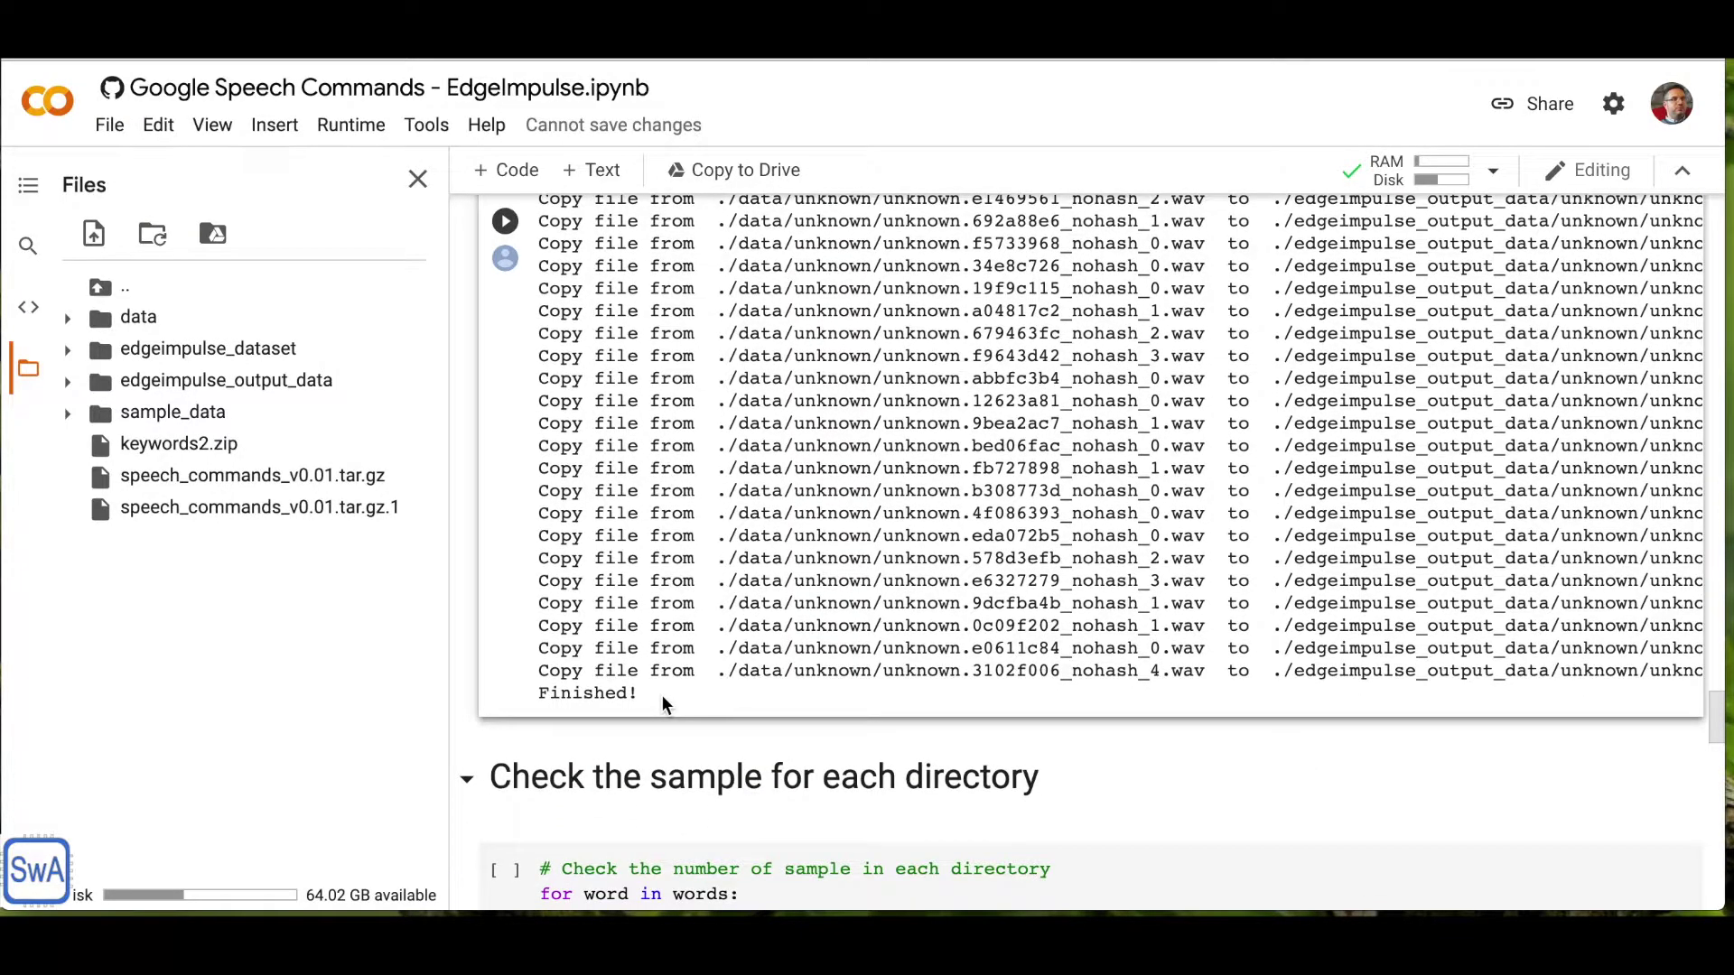
{"action": "mouse_move", "coordinate": [257, 507]}
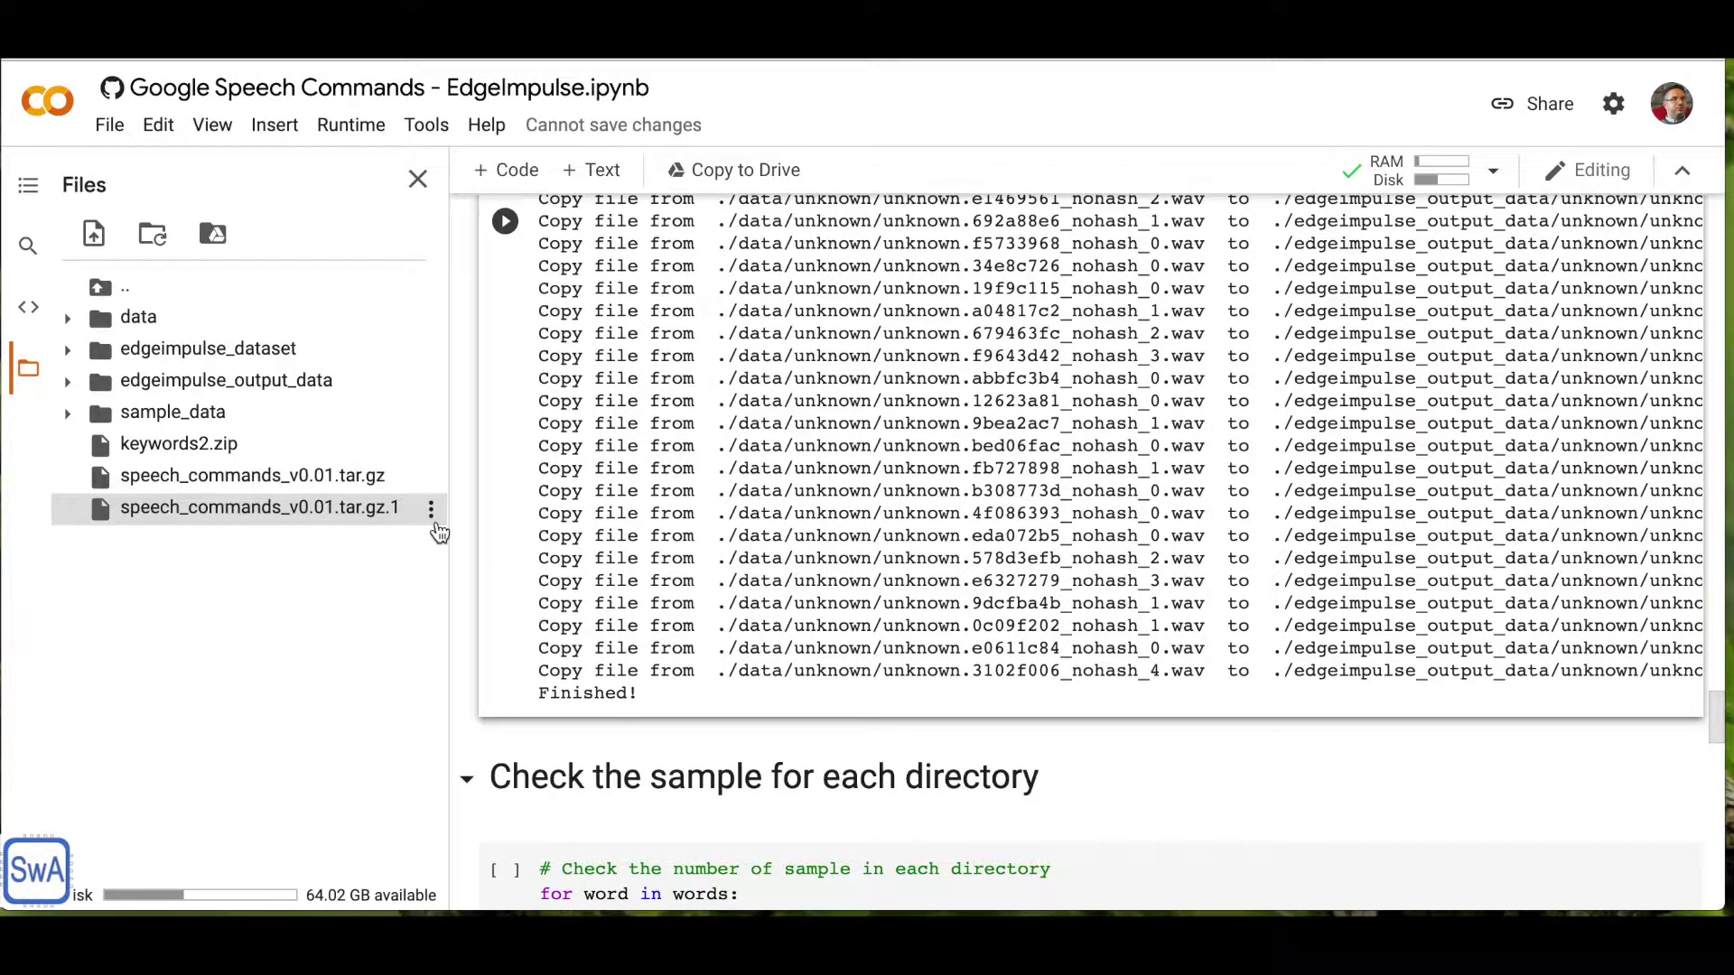
{"action": "scroll", "coordinate": [586, 633], "scroll_direction": "down", "scroll_amount": 1}
{"action": "scroll", "coordinate": [587, 636], "scroll_direction": "down", "scroll_amount": 2}
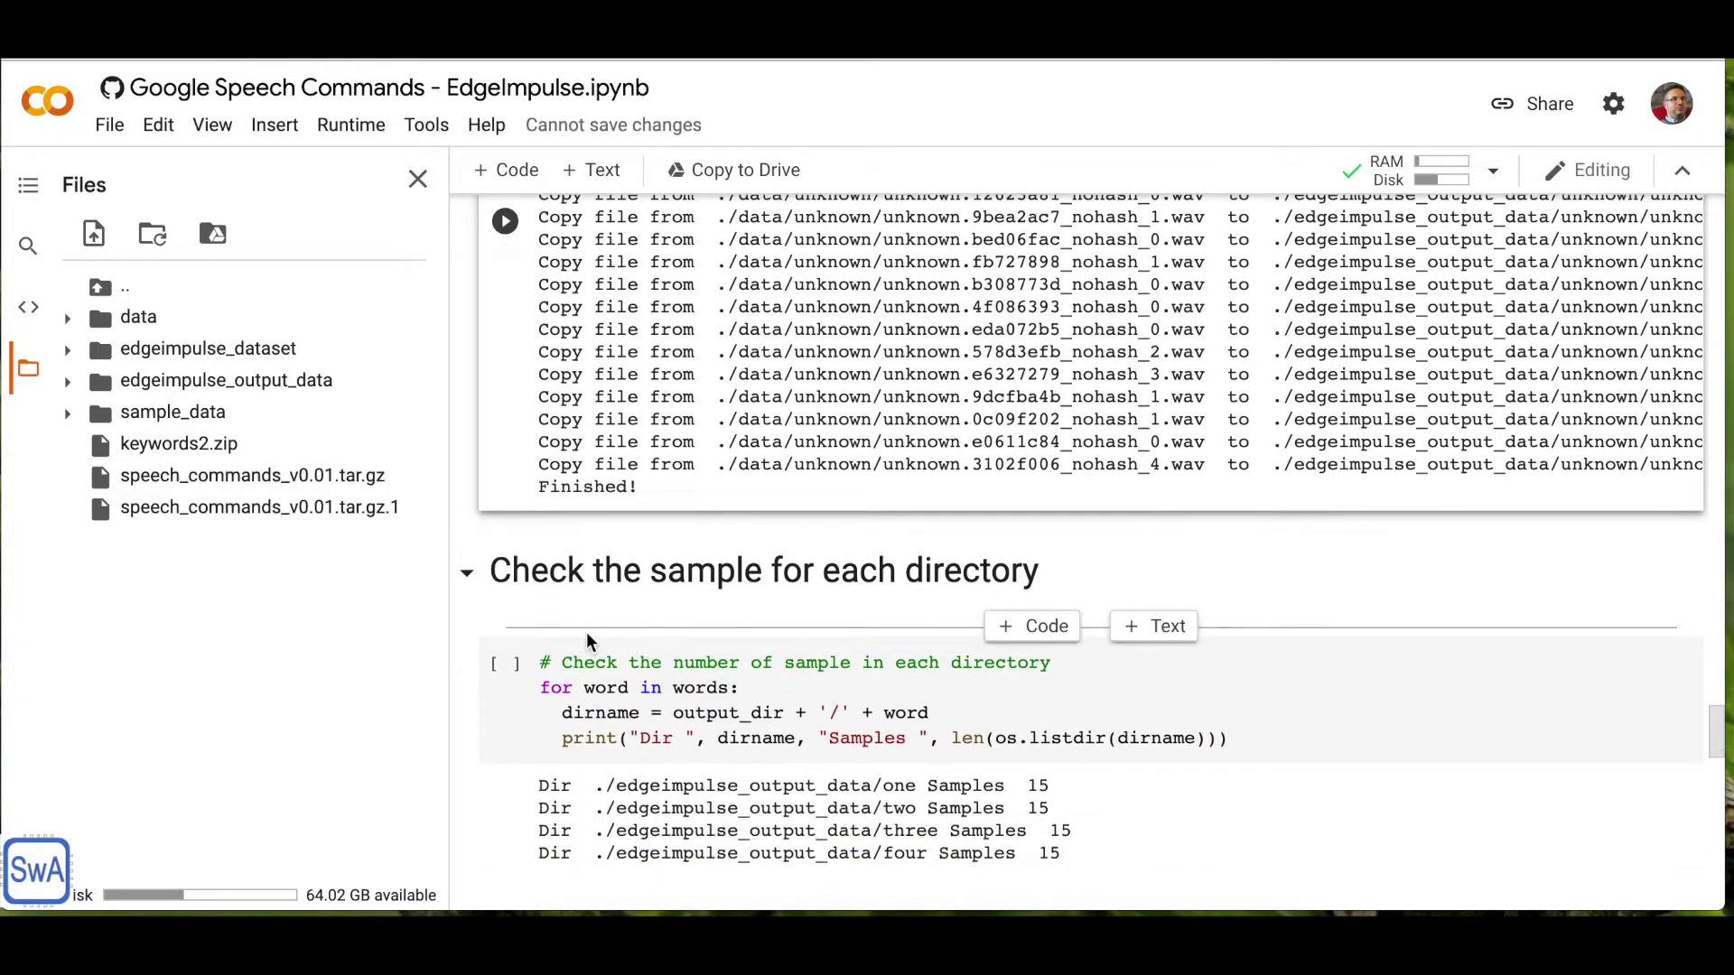
Confirm 1500 samples per word folder, expand edgeimpulse_output_data, and clear the old npm install output
{"action": "left_click", "coordinate": [506, 665]}
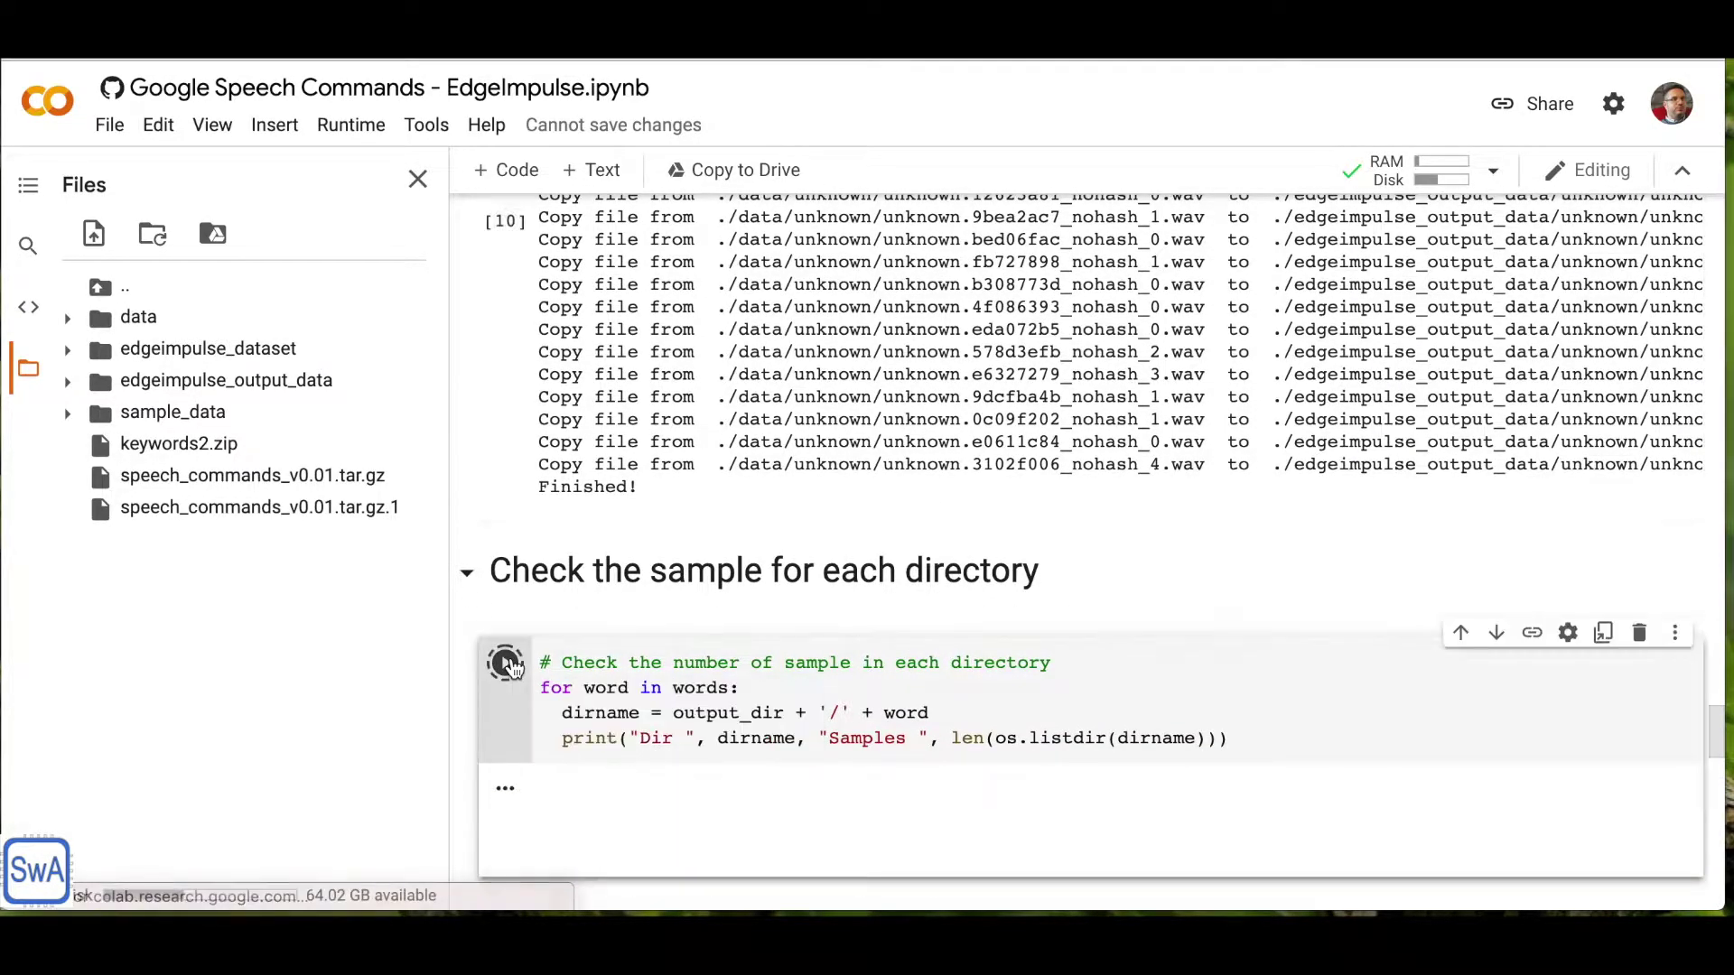
{"action": "scroll", "coordinate": [627, 596], "scroll_direction": "down", "scroll_amount": 3}
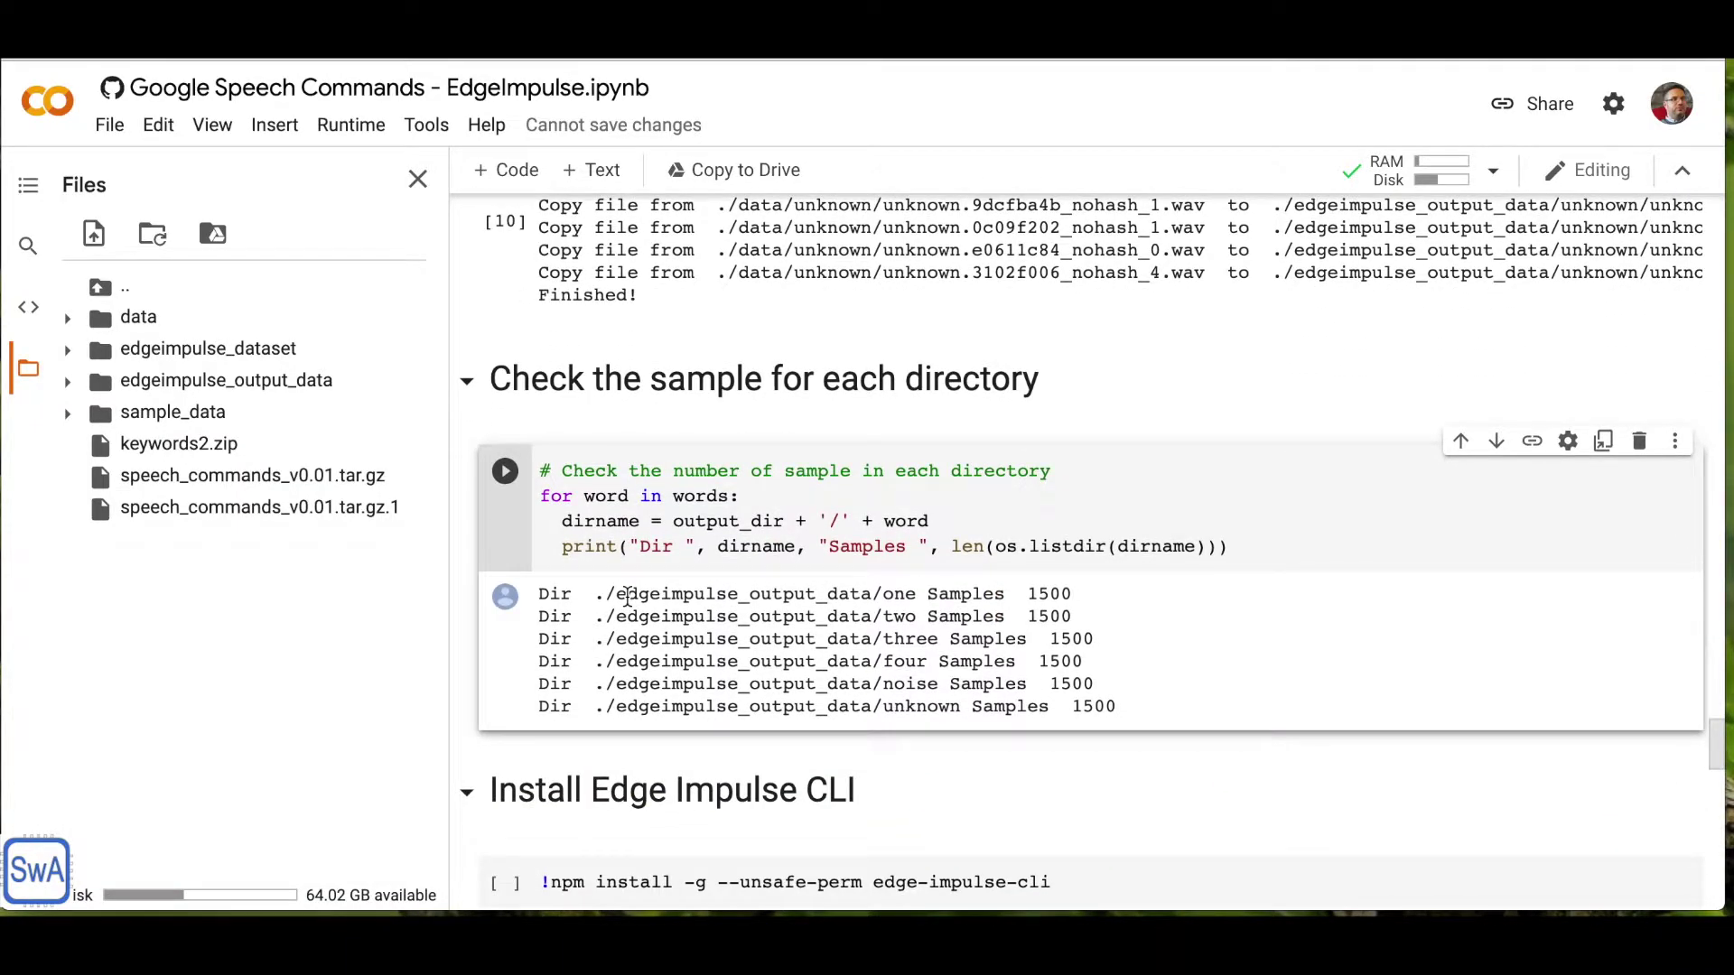
{"action": "mouse_move", "coordinate": [226, 381]}
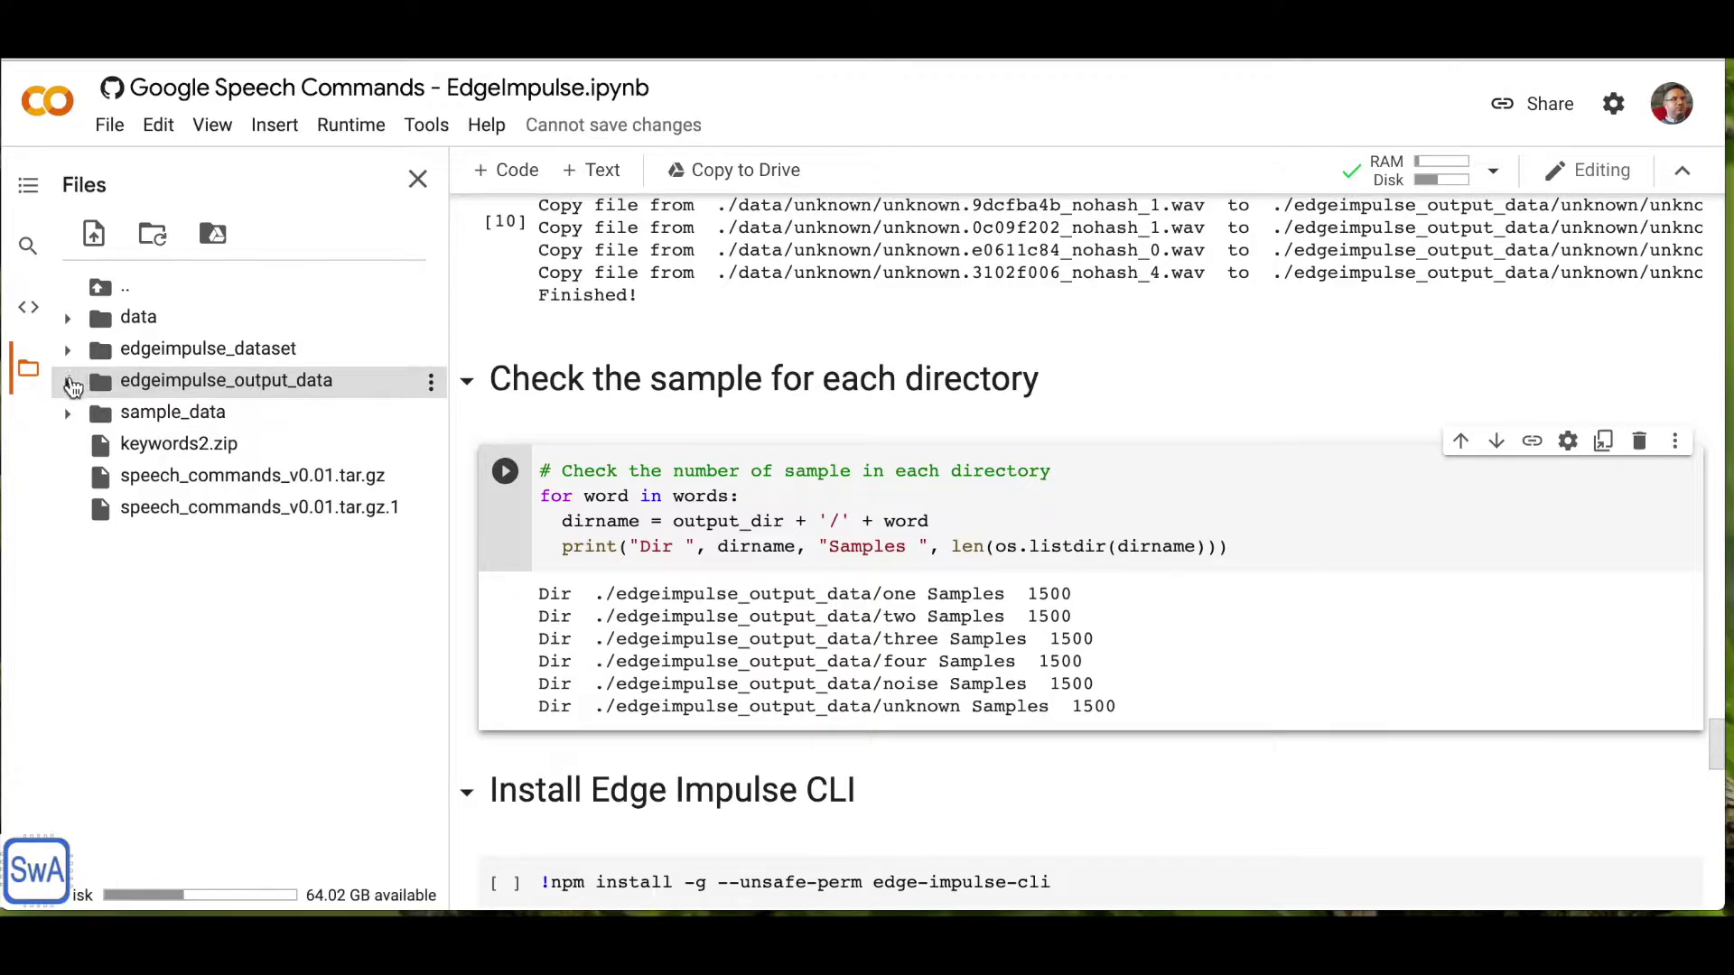
{"action": "left_click", "coordinate": [71, 382]}
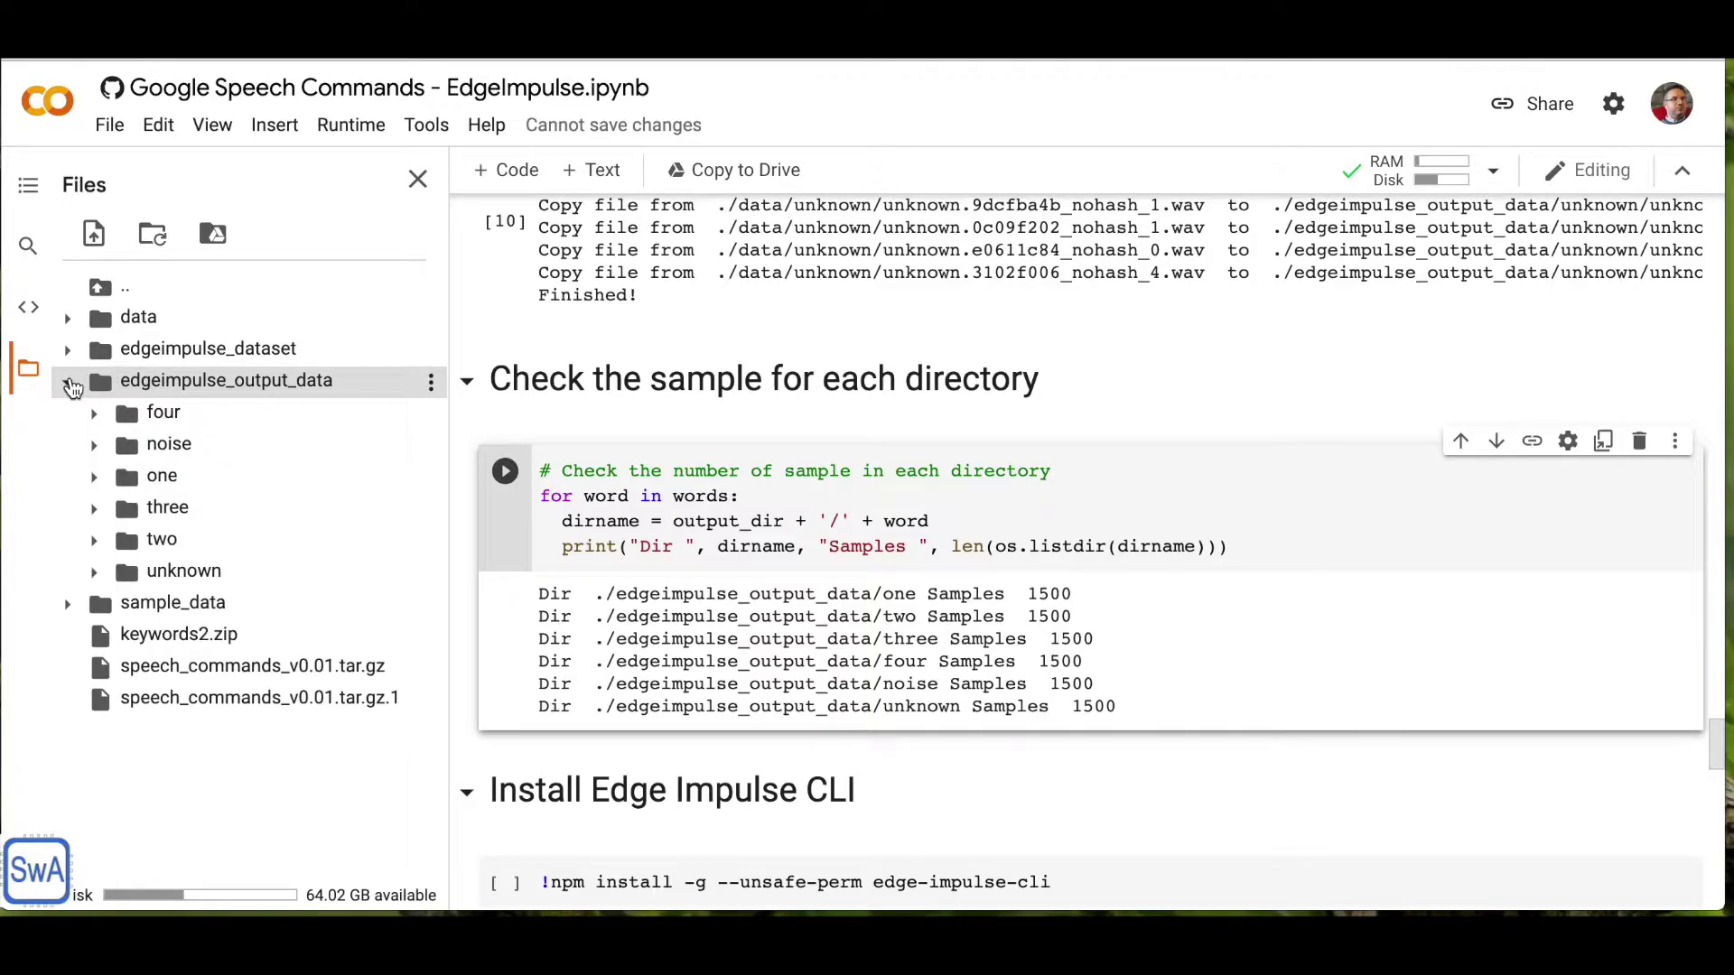
{"action": "scroll", "coordinate": [738, 553], "scroll_direction": "down", "scroll_amount": 3}
{"action": "scroll", "coordinate": [738, 553], "scroll_direction": "down", "scroll_amount": 1}
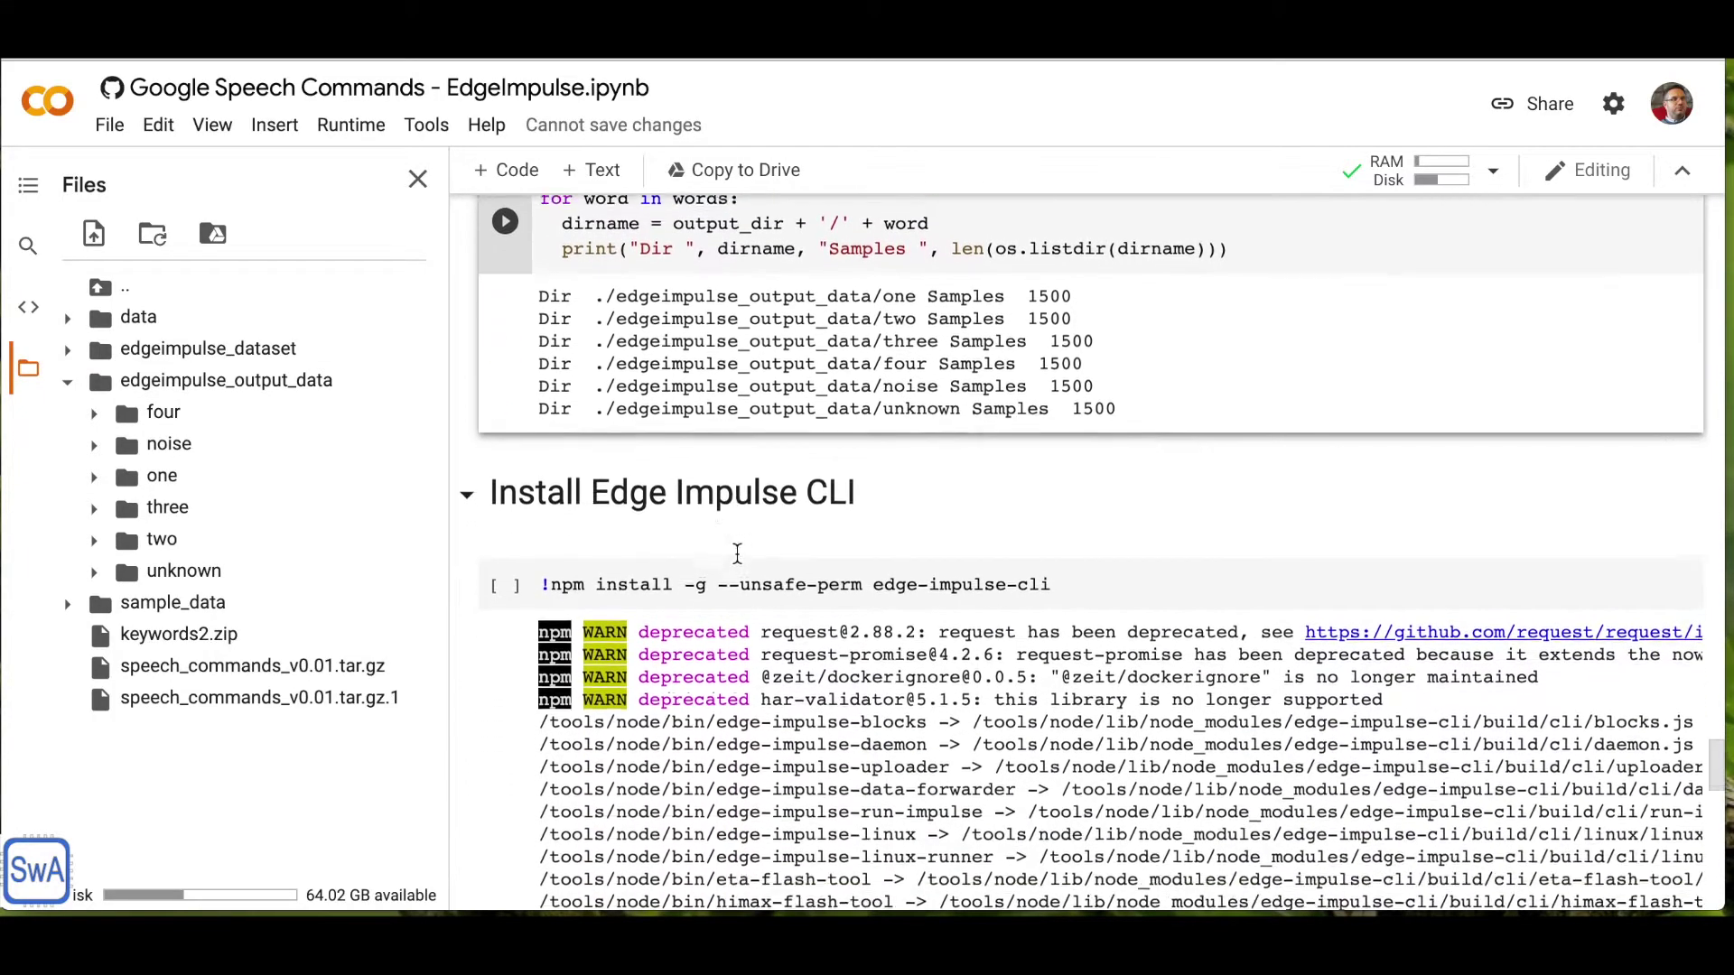
{"action": "left_click", "coordinate": [504, 628]}
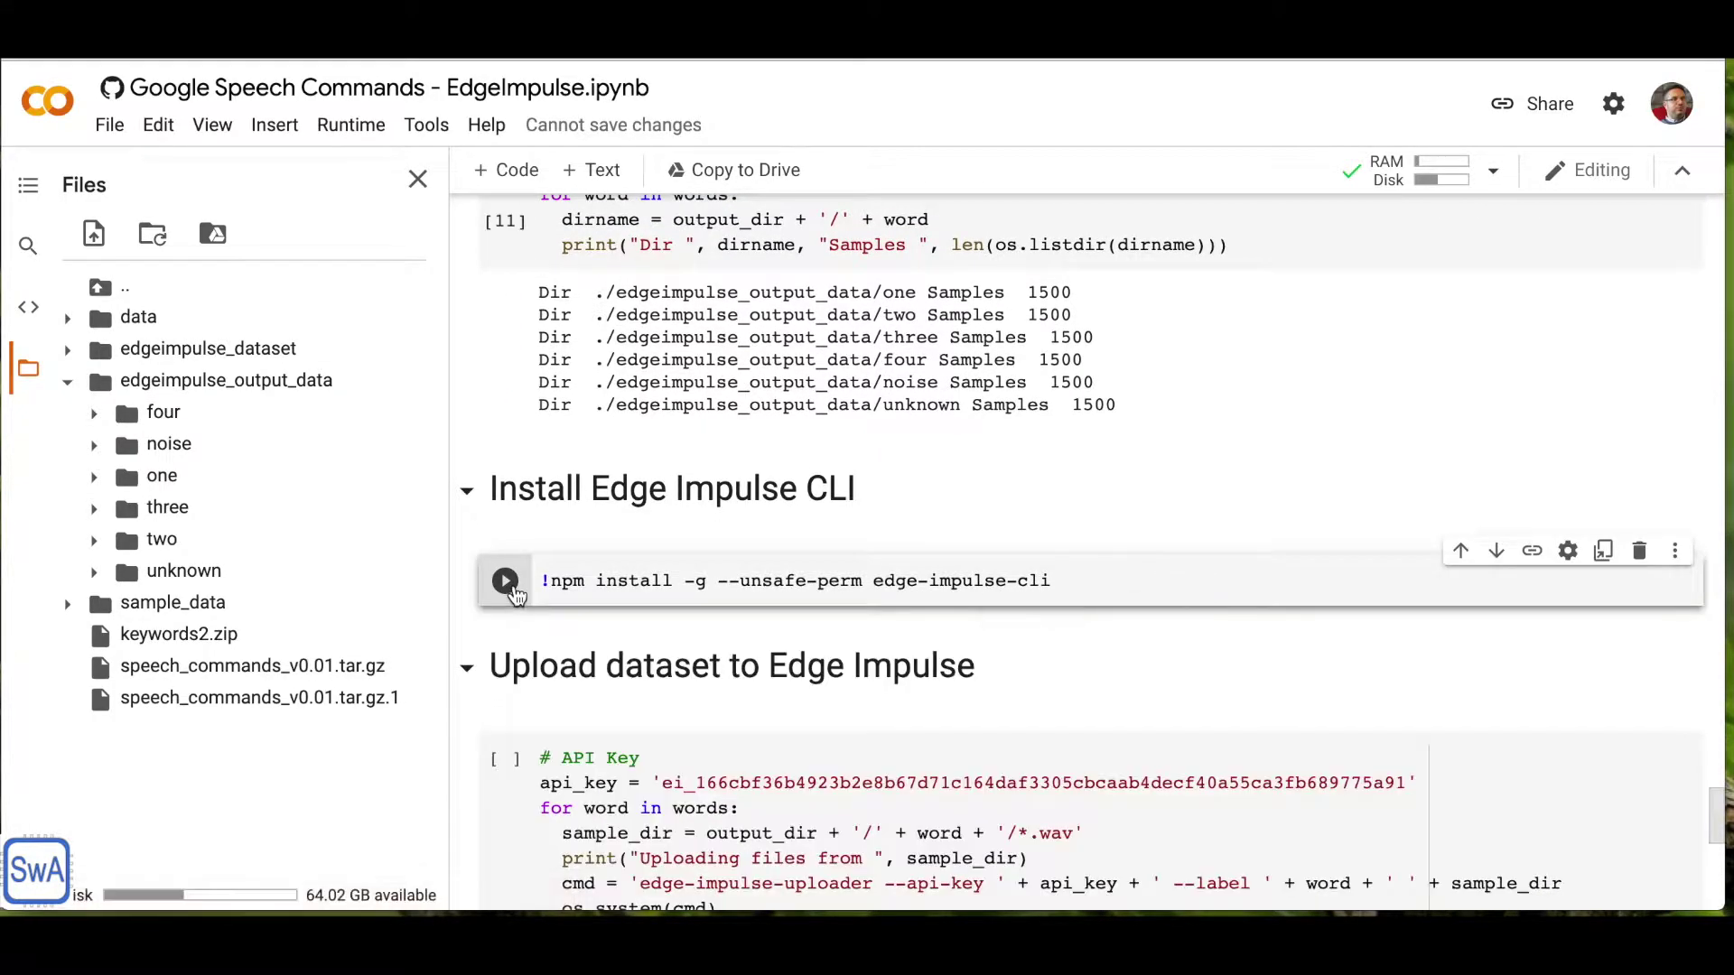
Install edge-impulse-cli globally with npm (313 packages) and clear the previous upload output
{"action": "left_click", "coordinate": [505, 582]}
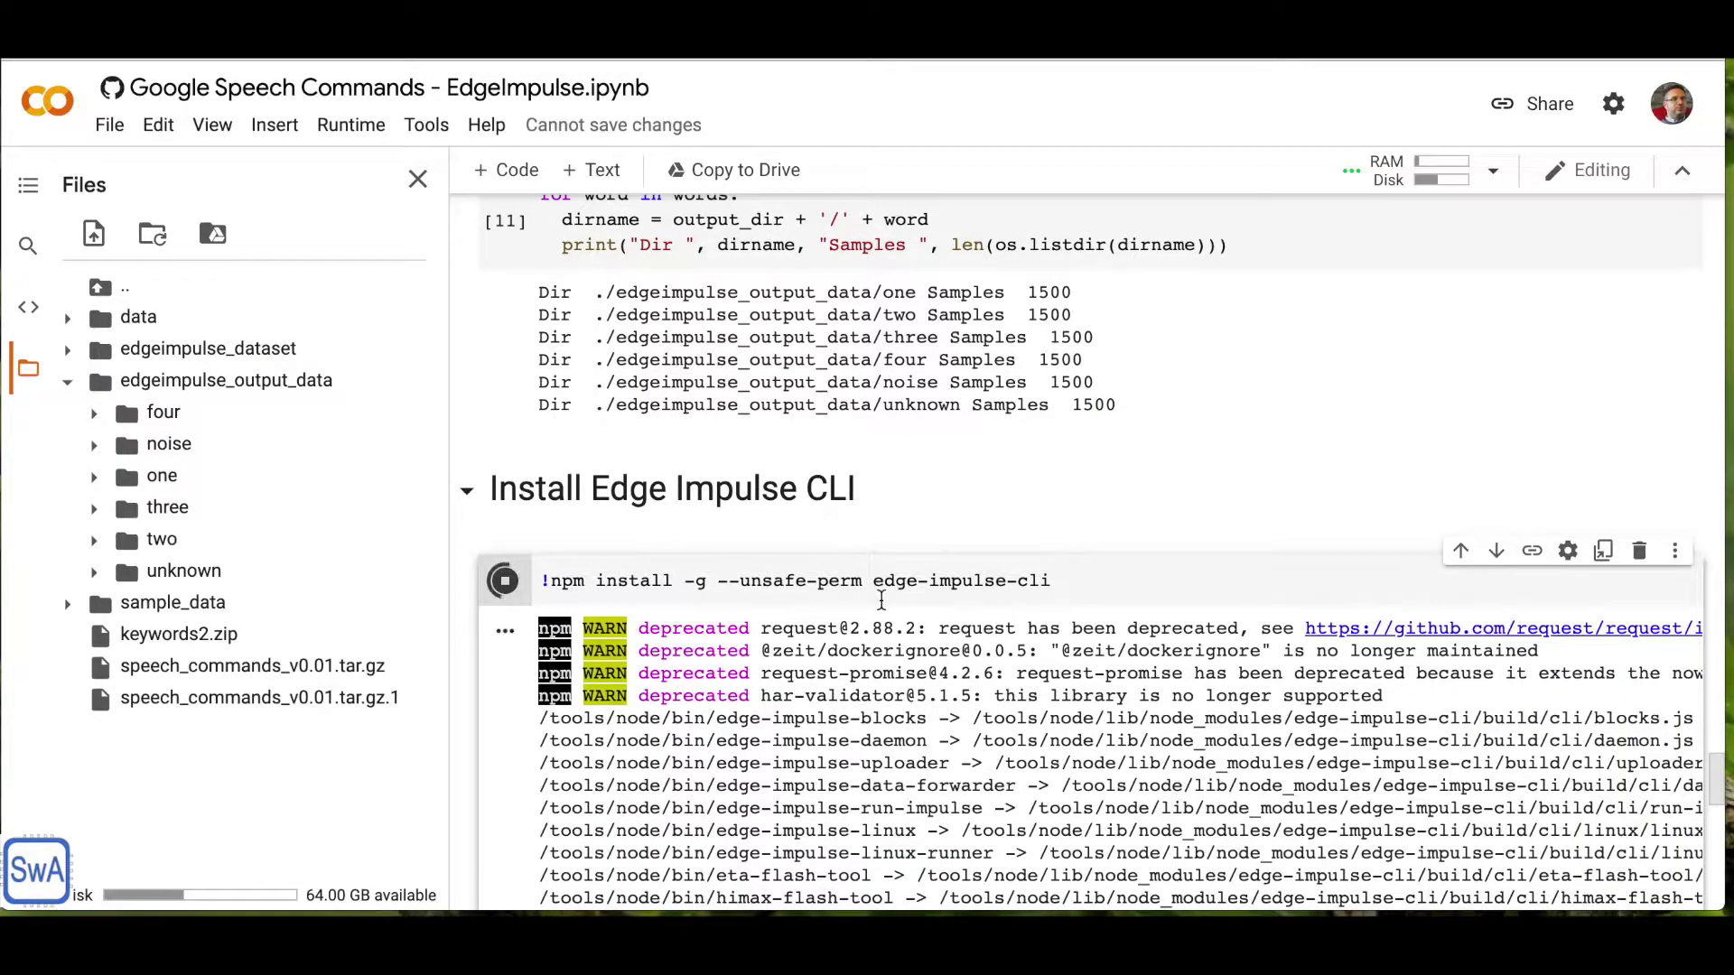
{"action": "scroll", "coordinate": [884, 591], "scroll_direction": "down", "scroll_amount": 2}
{"action": "scroll", "coordinate": [880, 597], "scroll_direction": "down", "scroll_amount": 1}
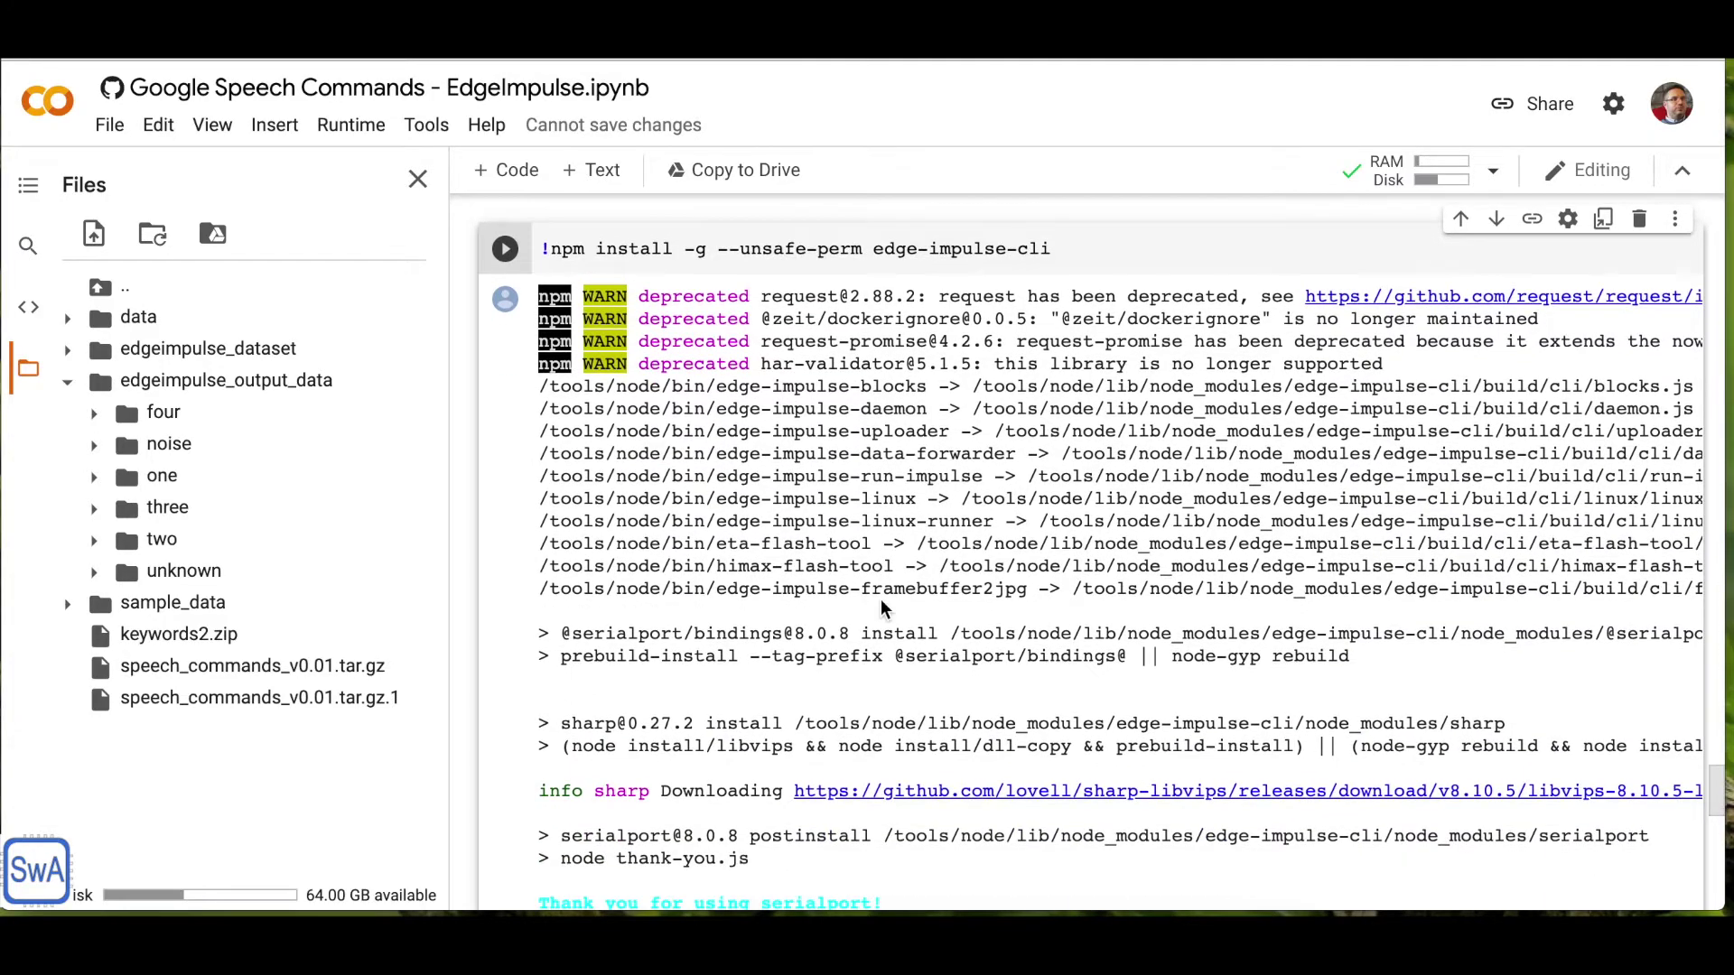
{"action": "scroll", "coordinate": [881, 605], "scroll_direction": "down", "scroll_amount": 2}
{"action": "scroll", "coordinate": [880, 602], "scroll_direction": "down", "scroll_amount": 3}
{"action": "scroll", "coordinate": [881, 602], "scroll_direction": "down", "scroll_amount": 2}
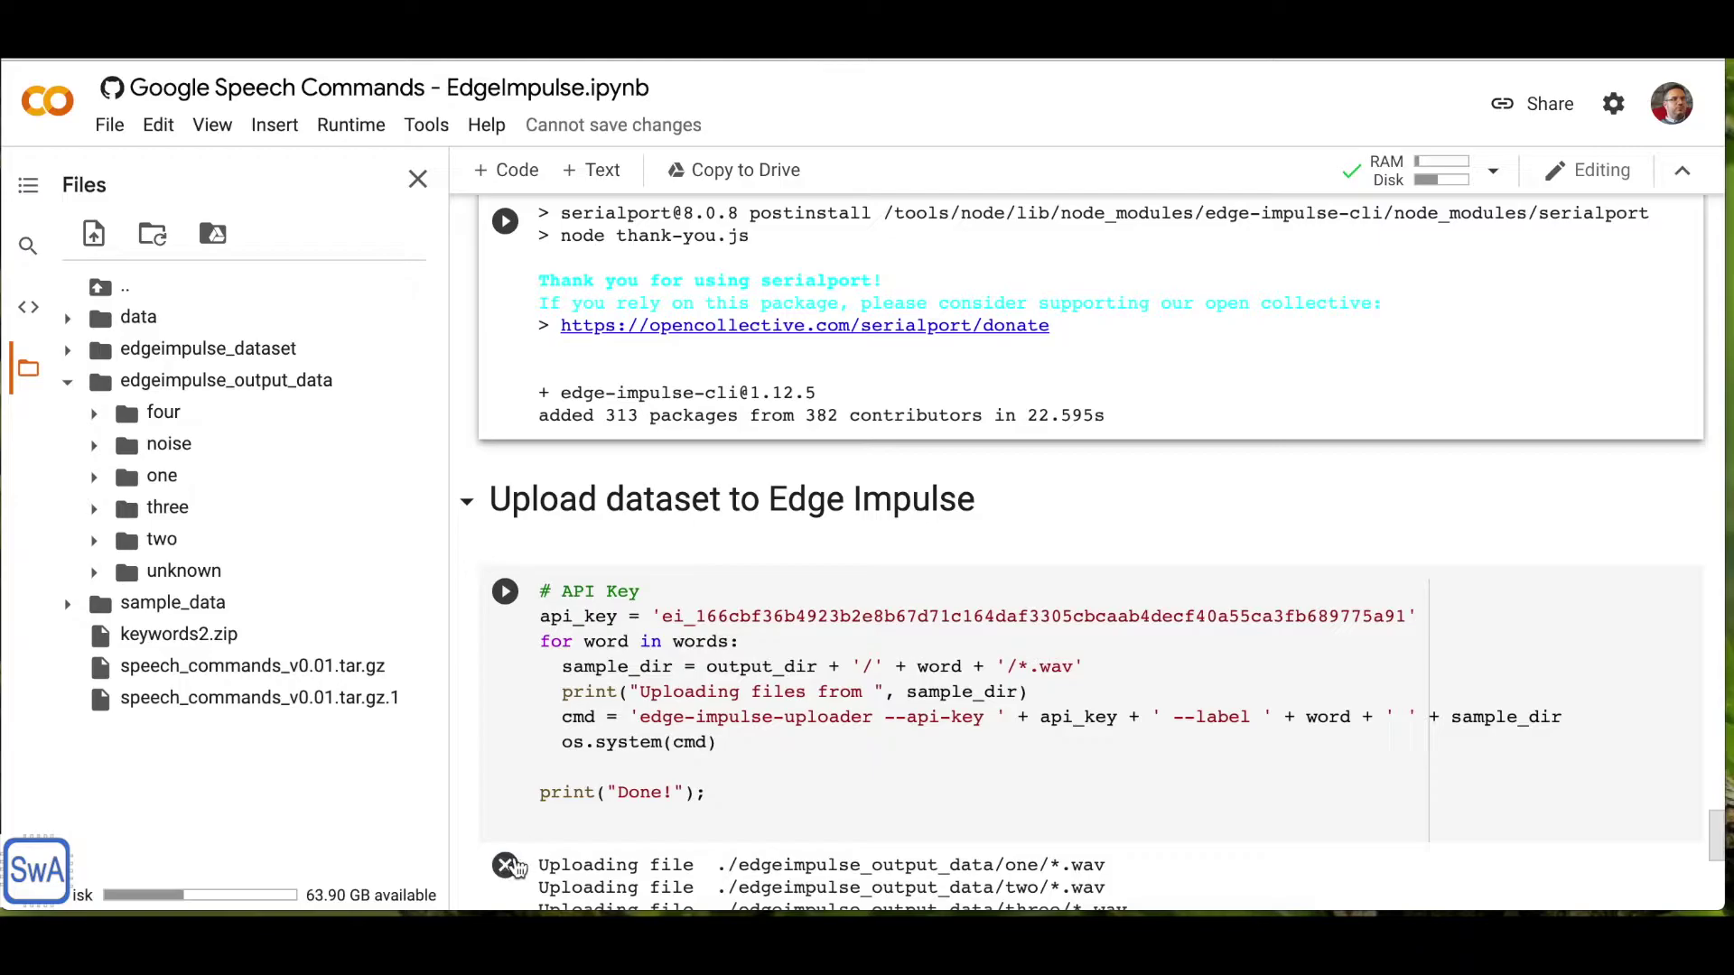
{"action": "left_click", "coordinate": [504, 864]}
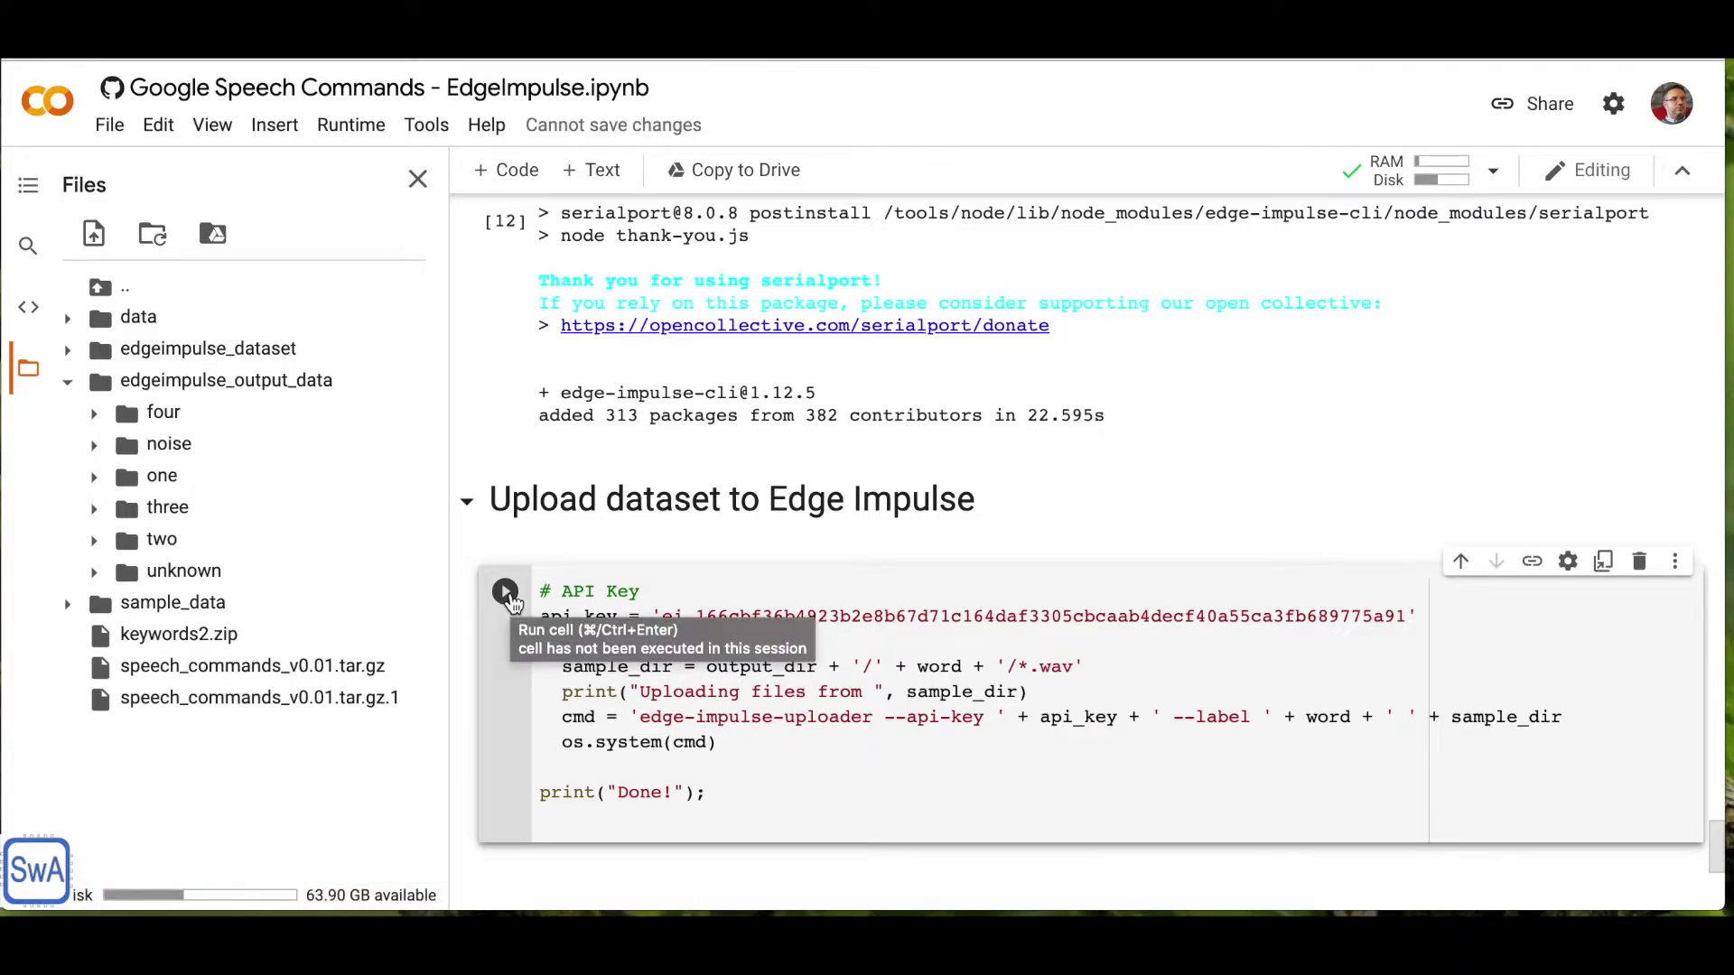
Upload the one, two, three, four, noise and unknown folders and view Edge Impulse's training data
{"action": "left_click", "coordinate": [505, 593]}
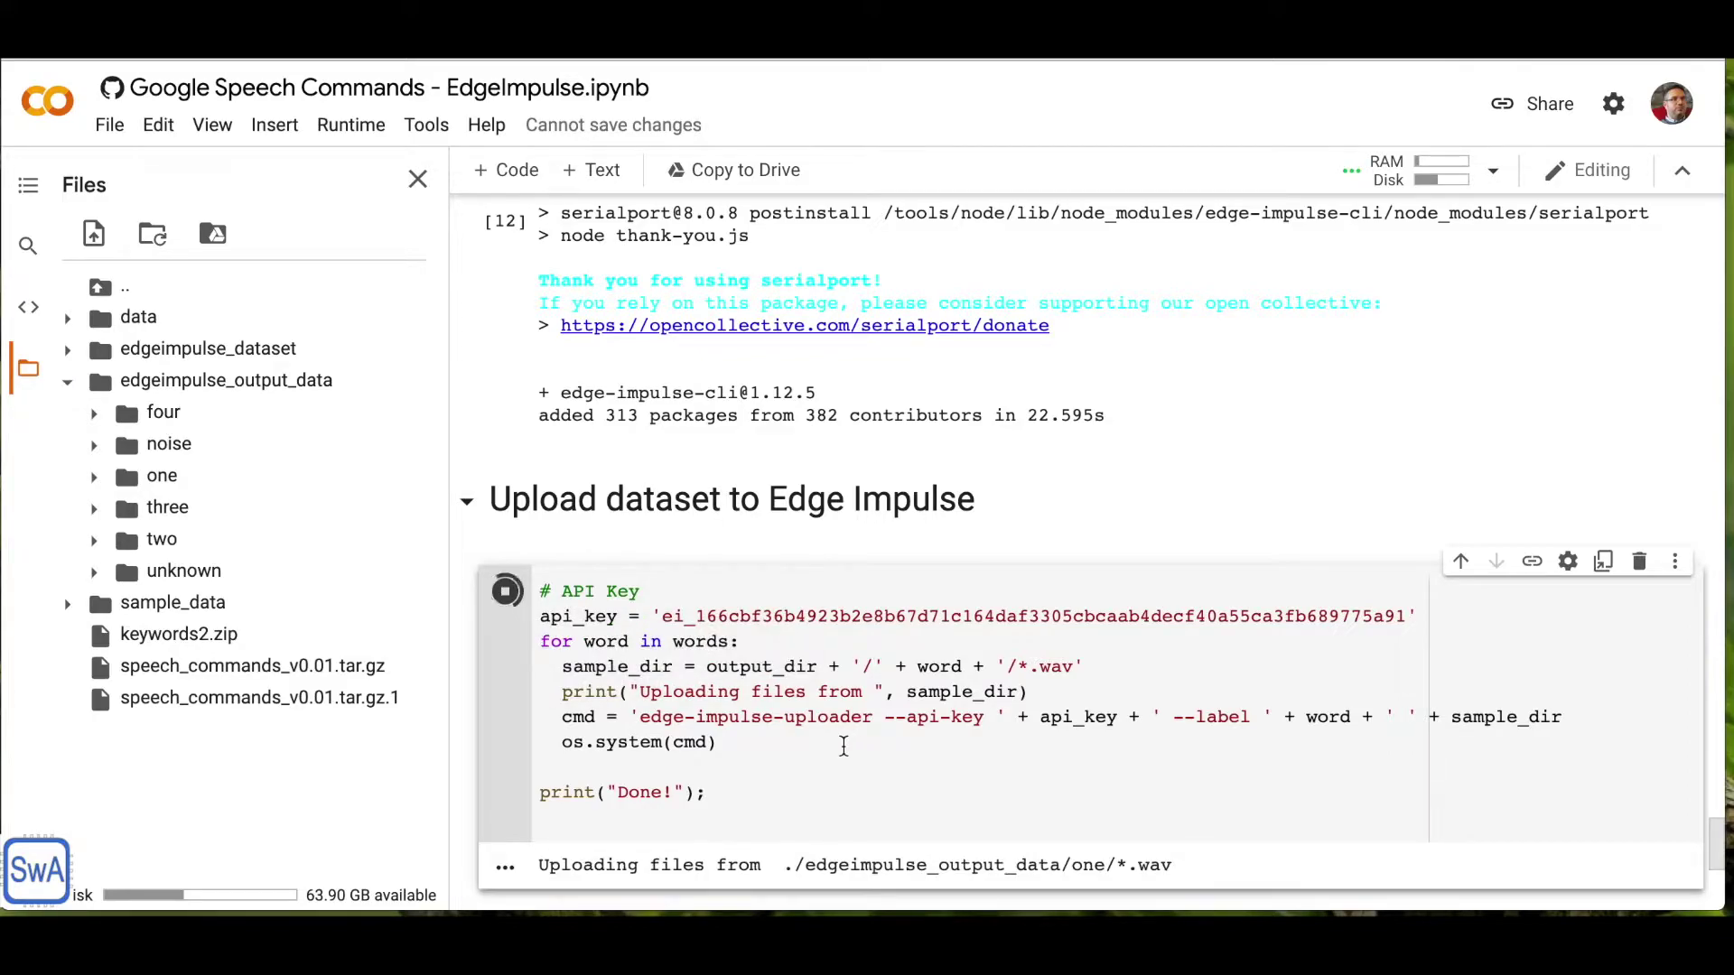
{"action": "scroll", "coordinate": [831, 793], "scroll_direction": "down", "scroll_amount": 2}
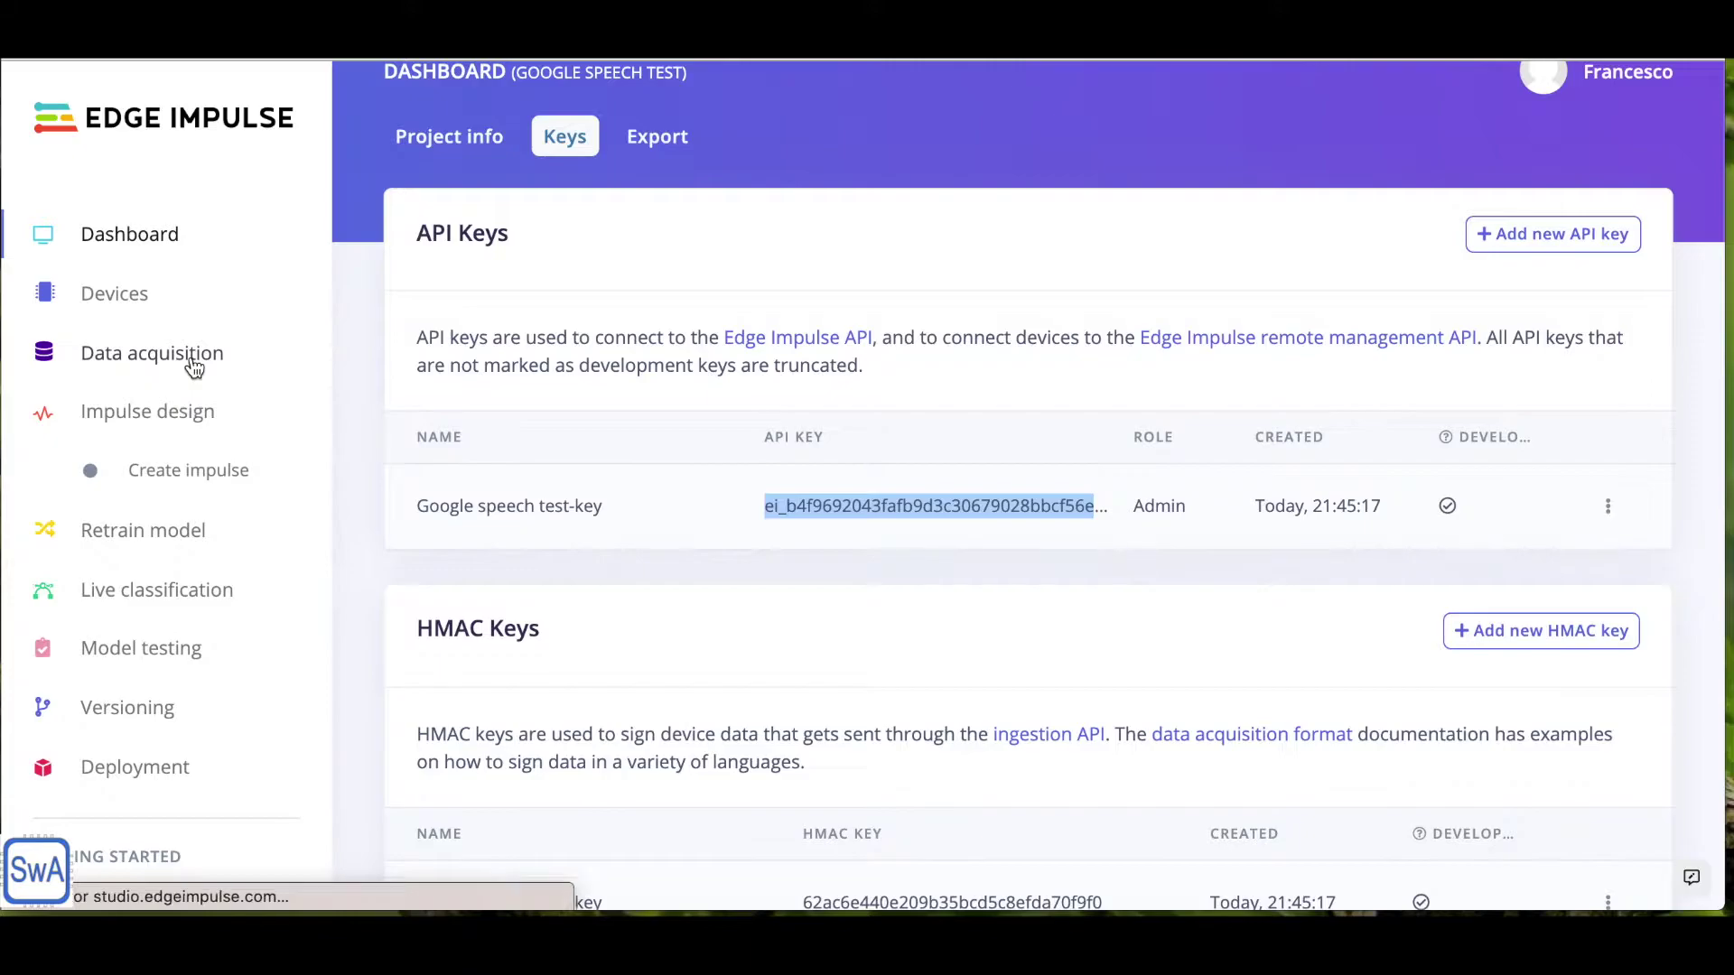
{"action": "left_click", "coordinate": [194, 369]}
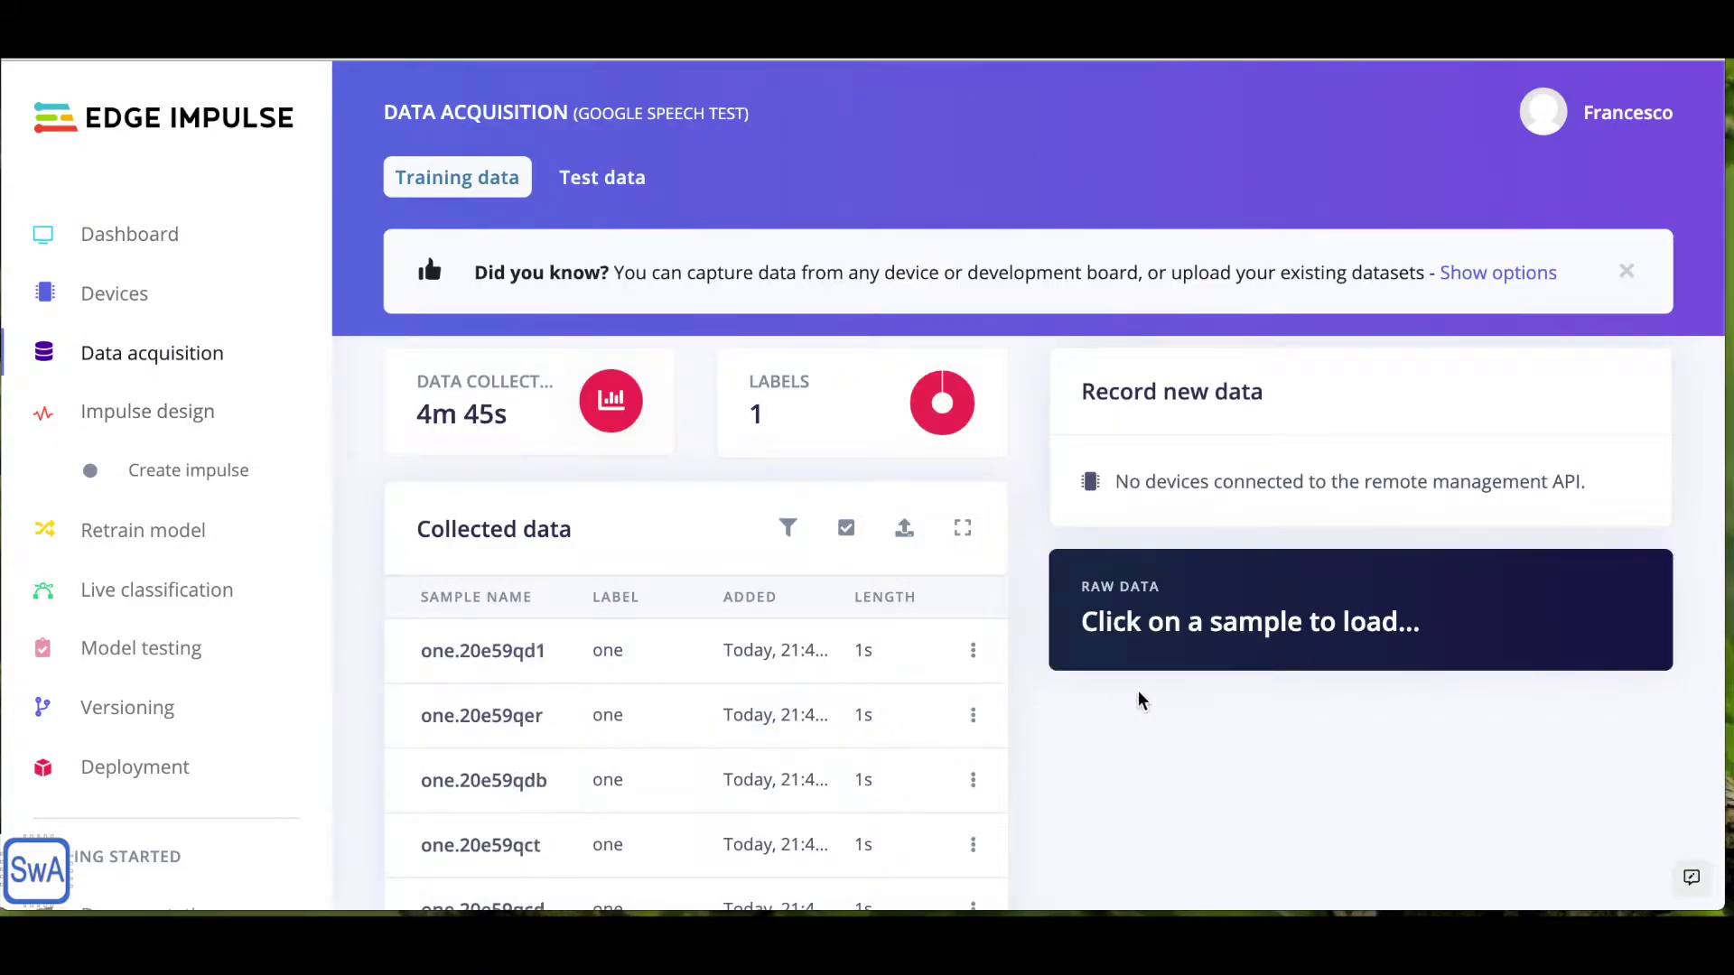
{"action": "scroll", "coordinate": [1136, 700], "scroll_direction": "down", "scroll_amount": 2}
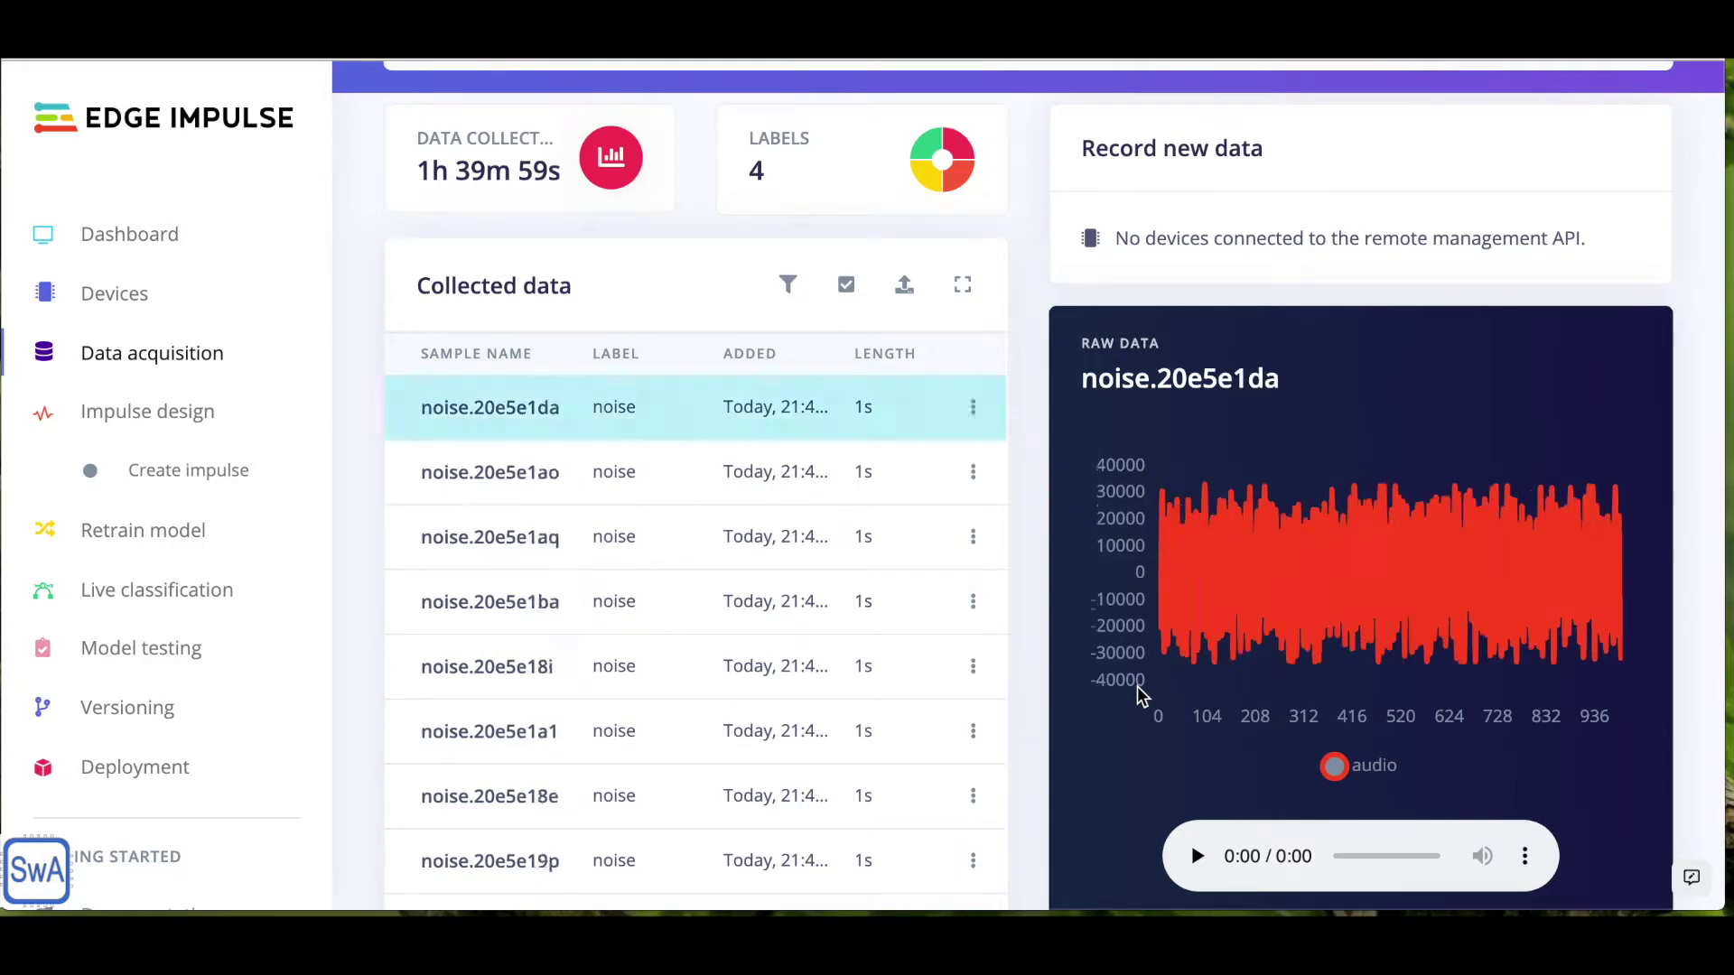
Go to Create impulse once training data reaches 1h 39m 59s across four labels
{"action": "left_click", "coordinate": [214, 428]}
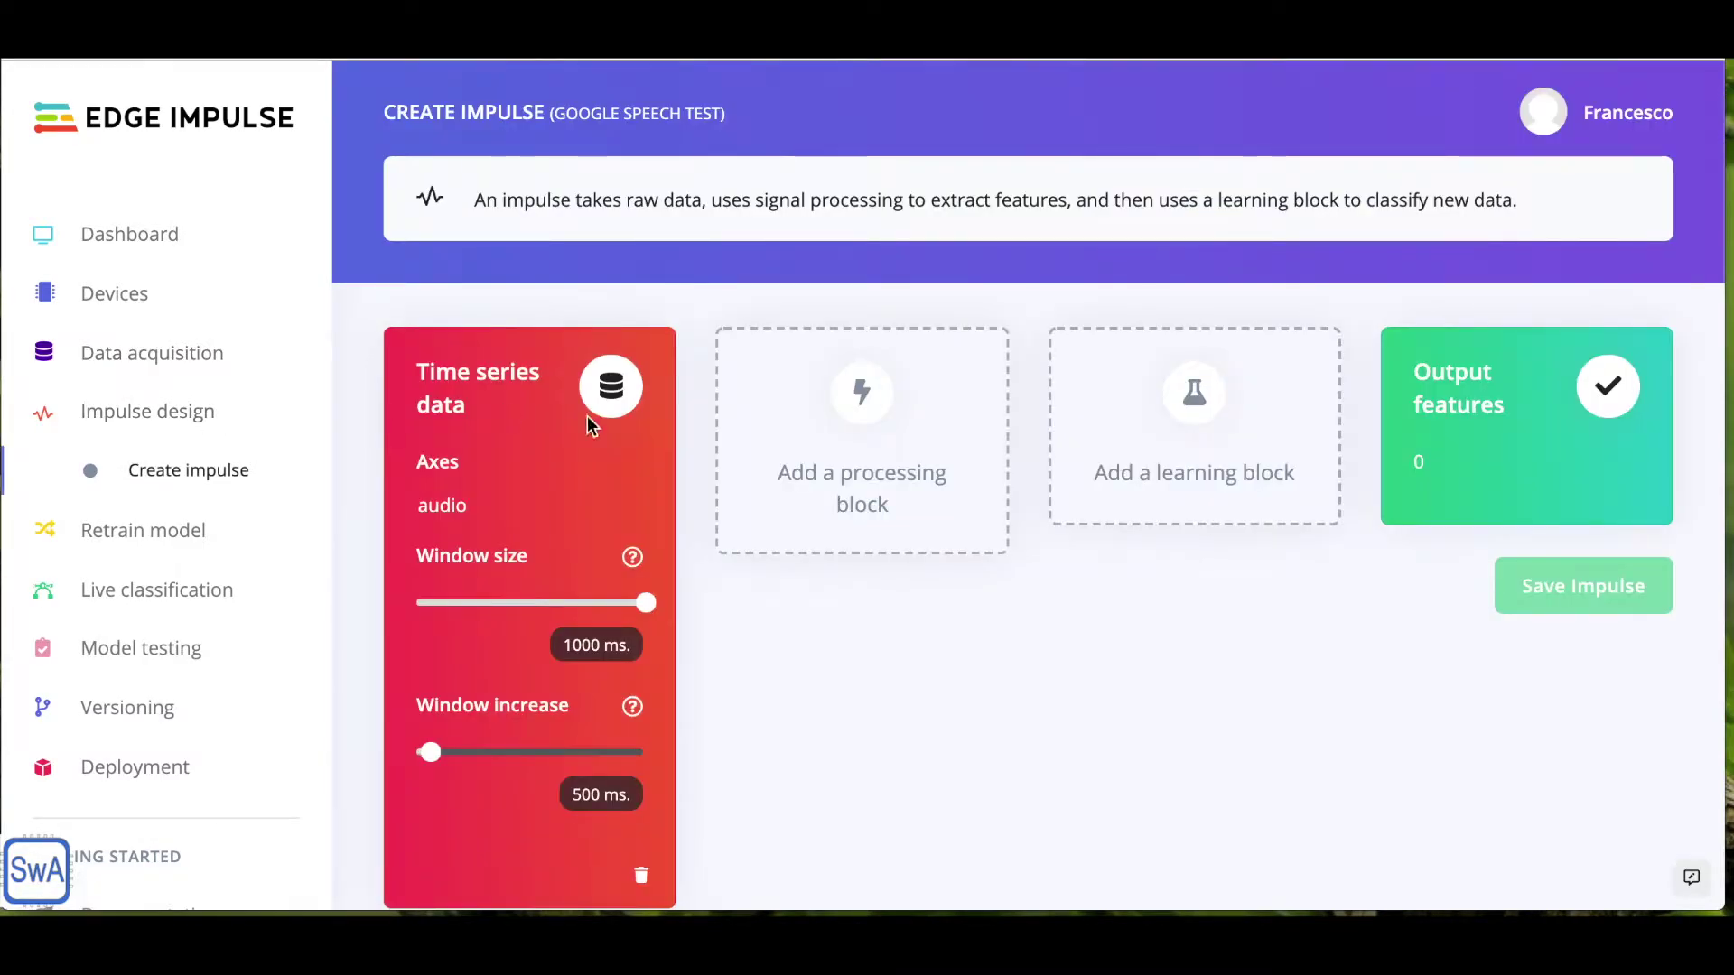
Add an Audio (MFCC) processing block and a Neural Network (Keras) learning block, then save
{"action": "left_click", "coordinate": [814, 432]}
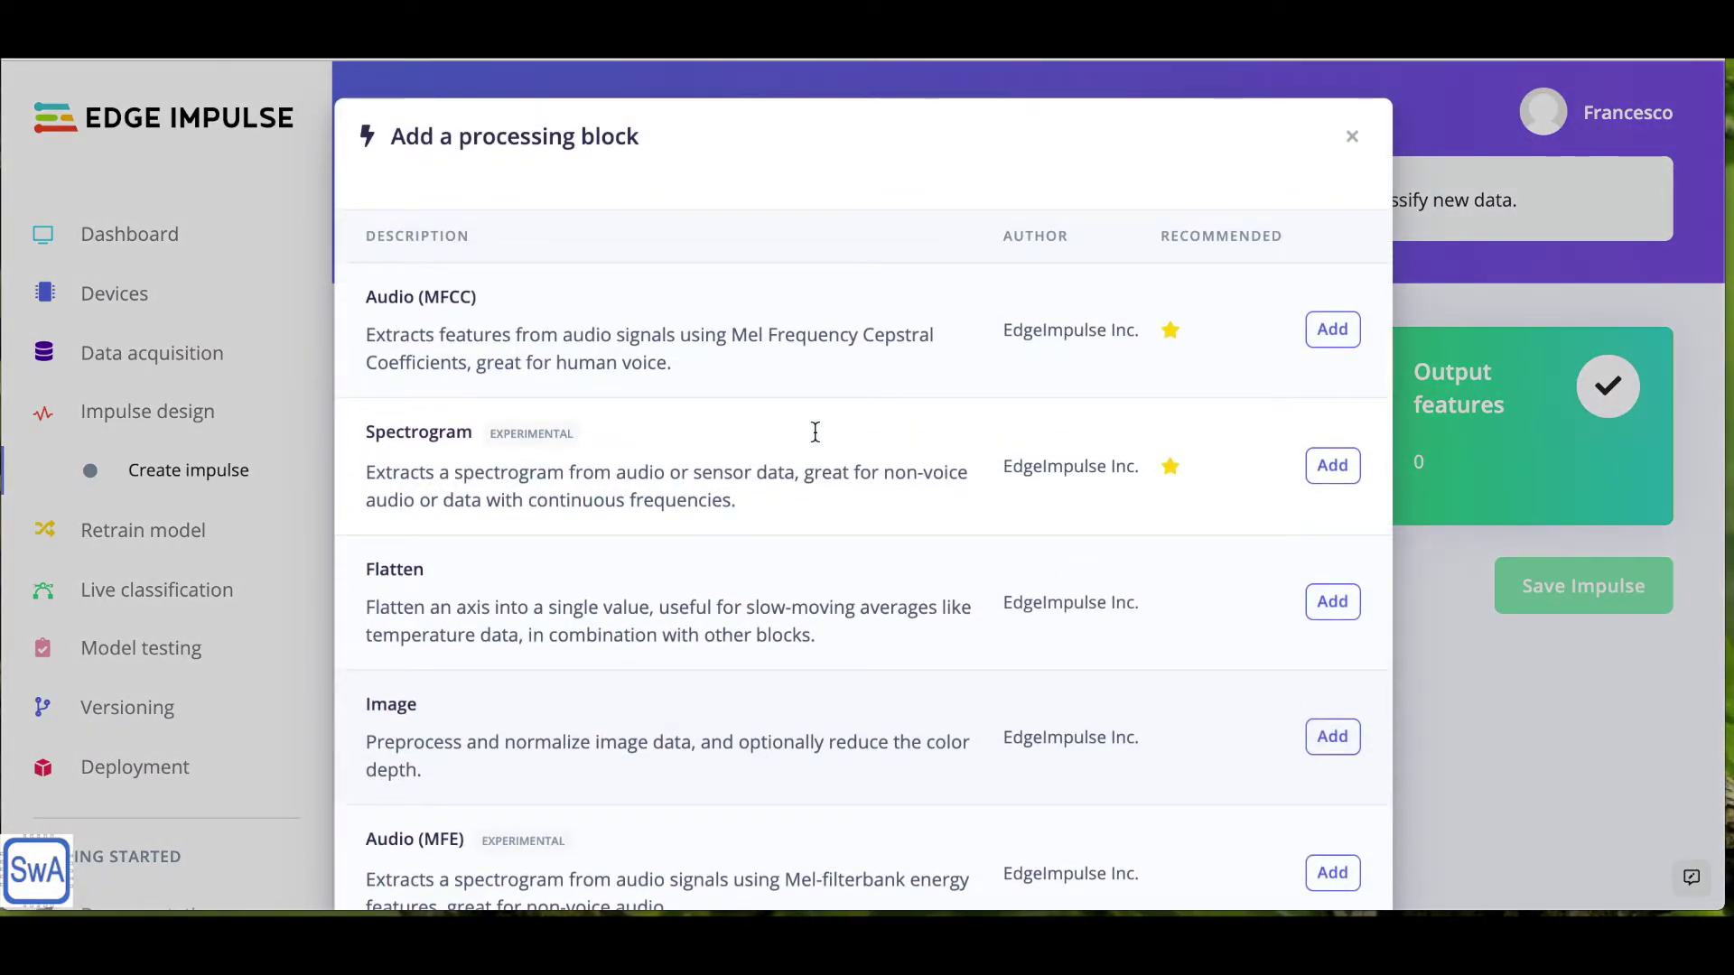
{"action": "left_click", "coordinate": [1318, 339]}
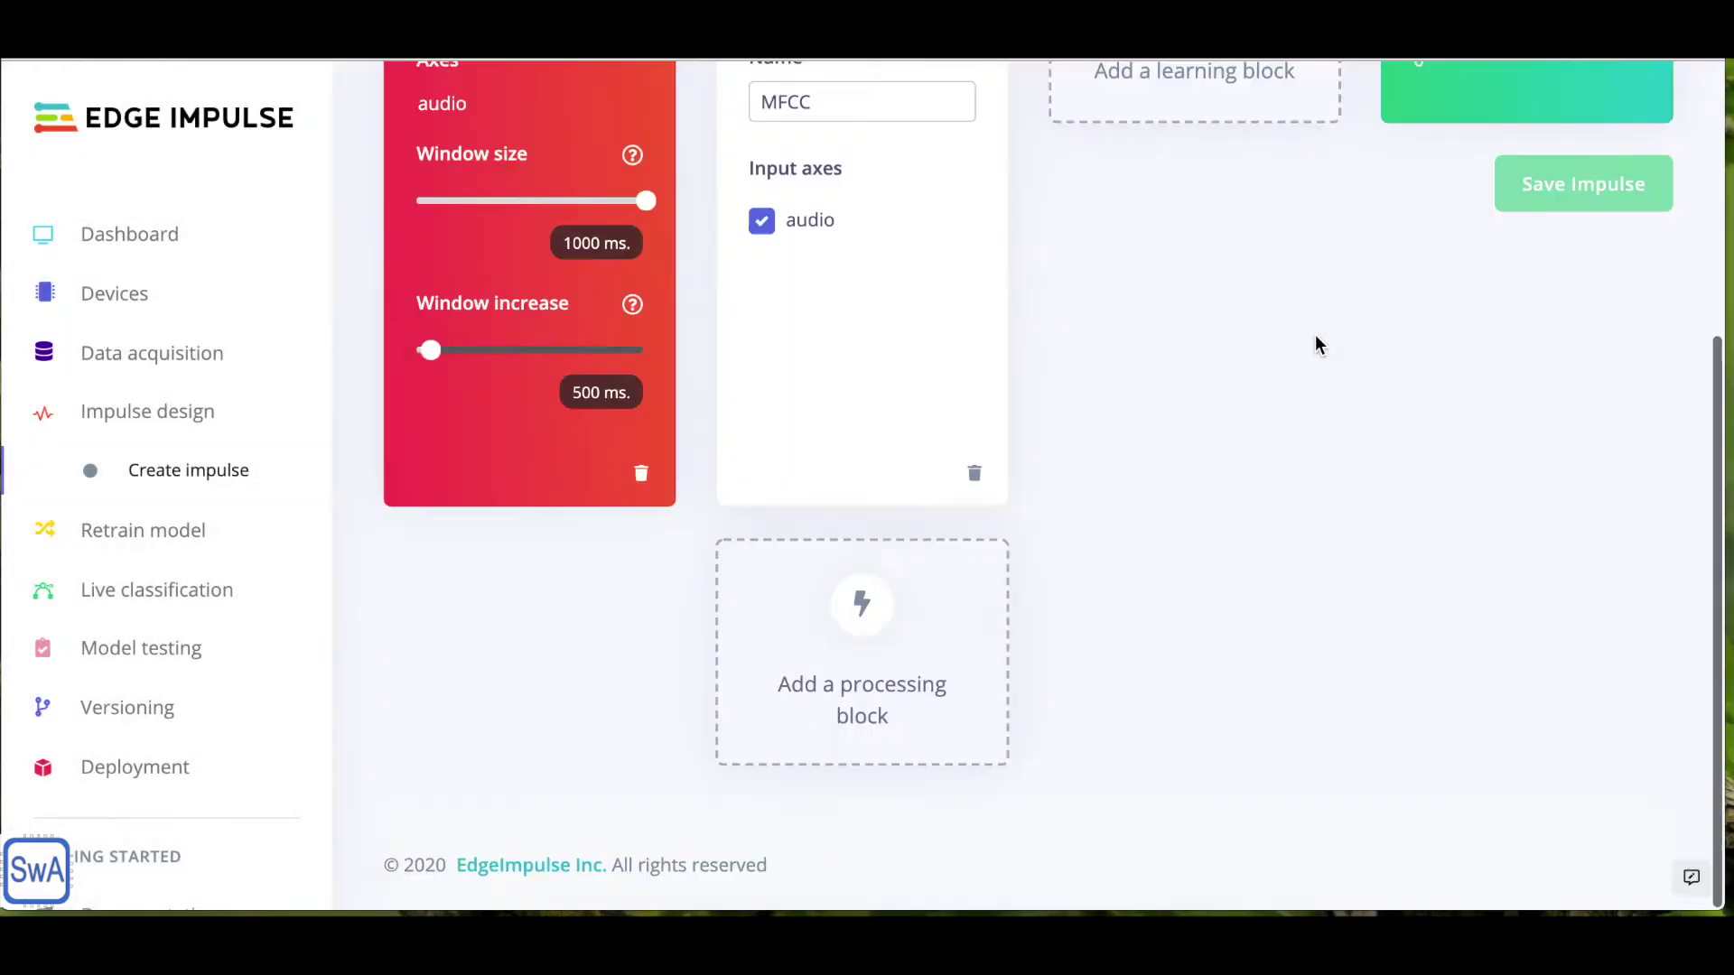
{"action": "scroll", "coordinate": [1315, 344], "scroll_direction": "up", "scroll_amount": 1}
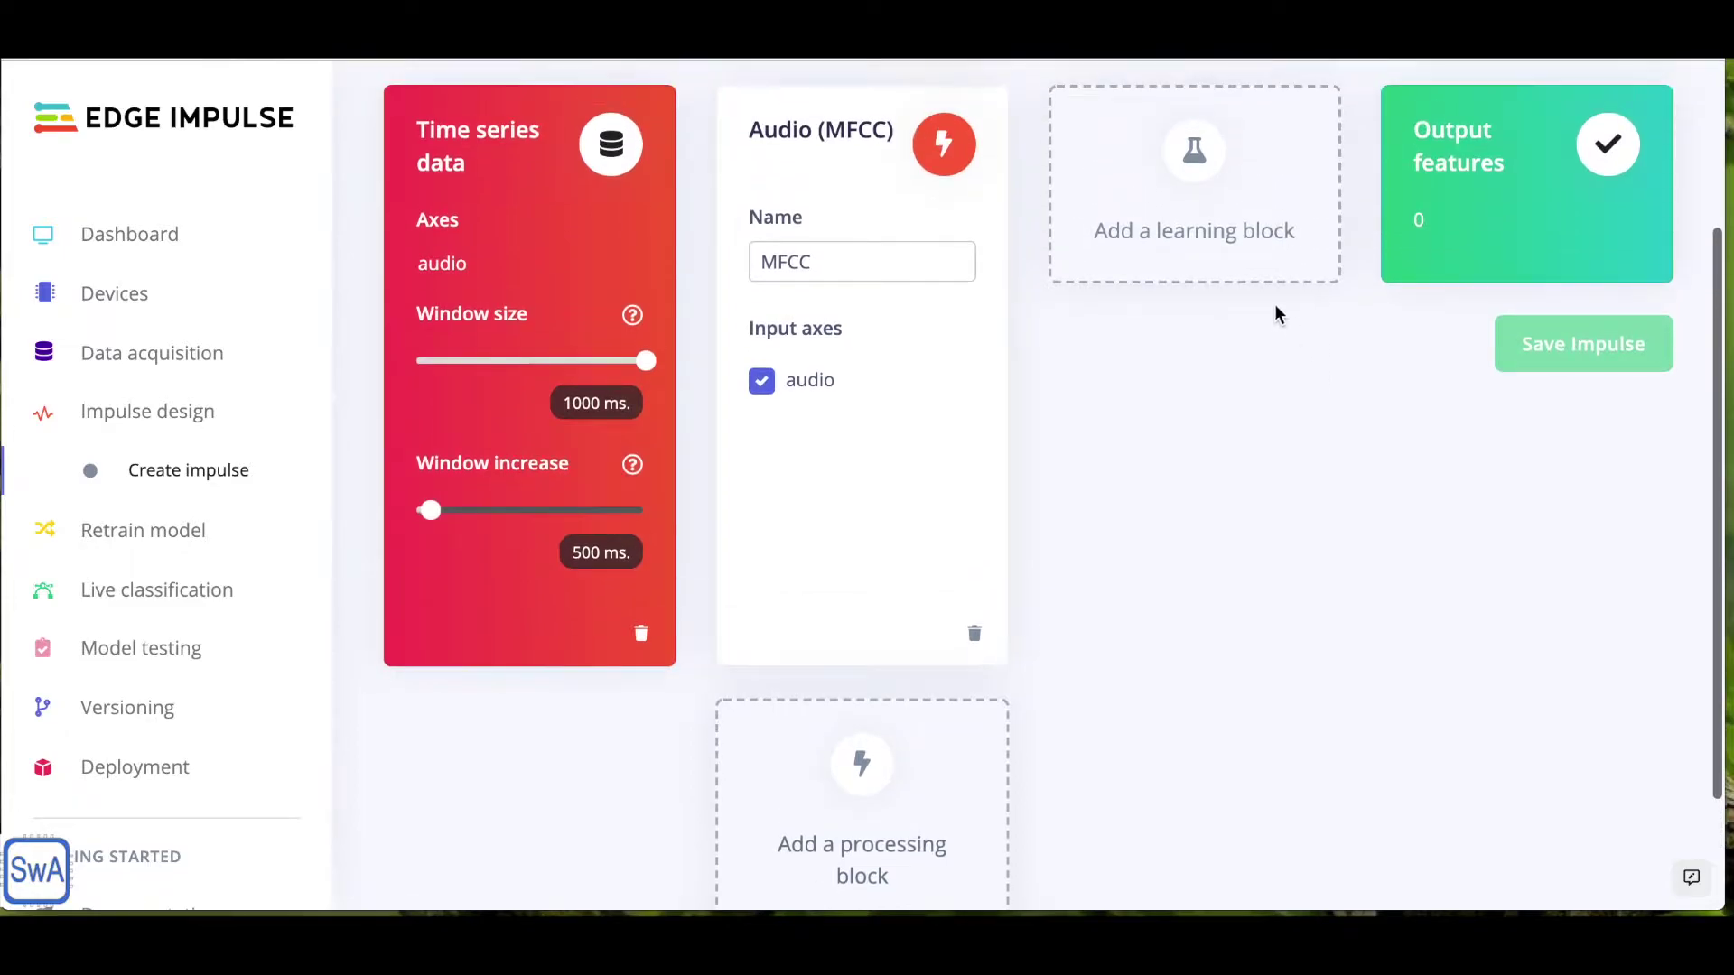
{"action": "left_click", "coordinate": [1231, 230]}
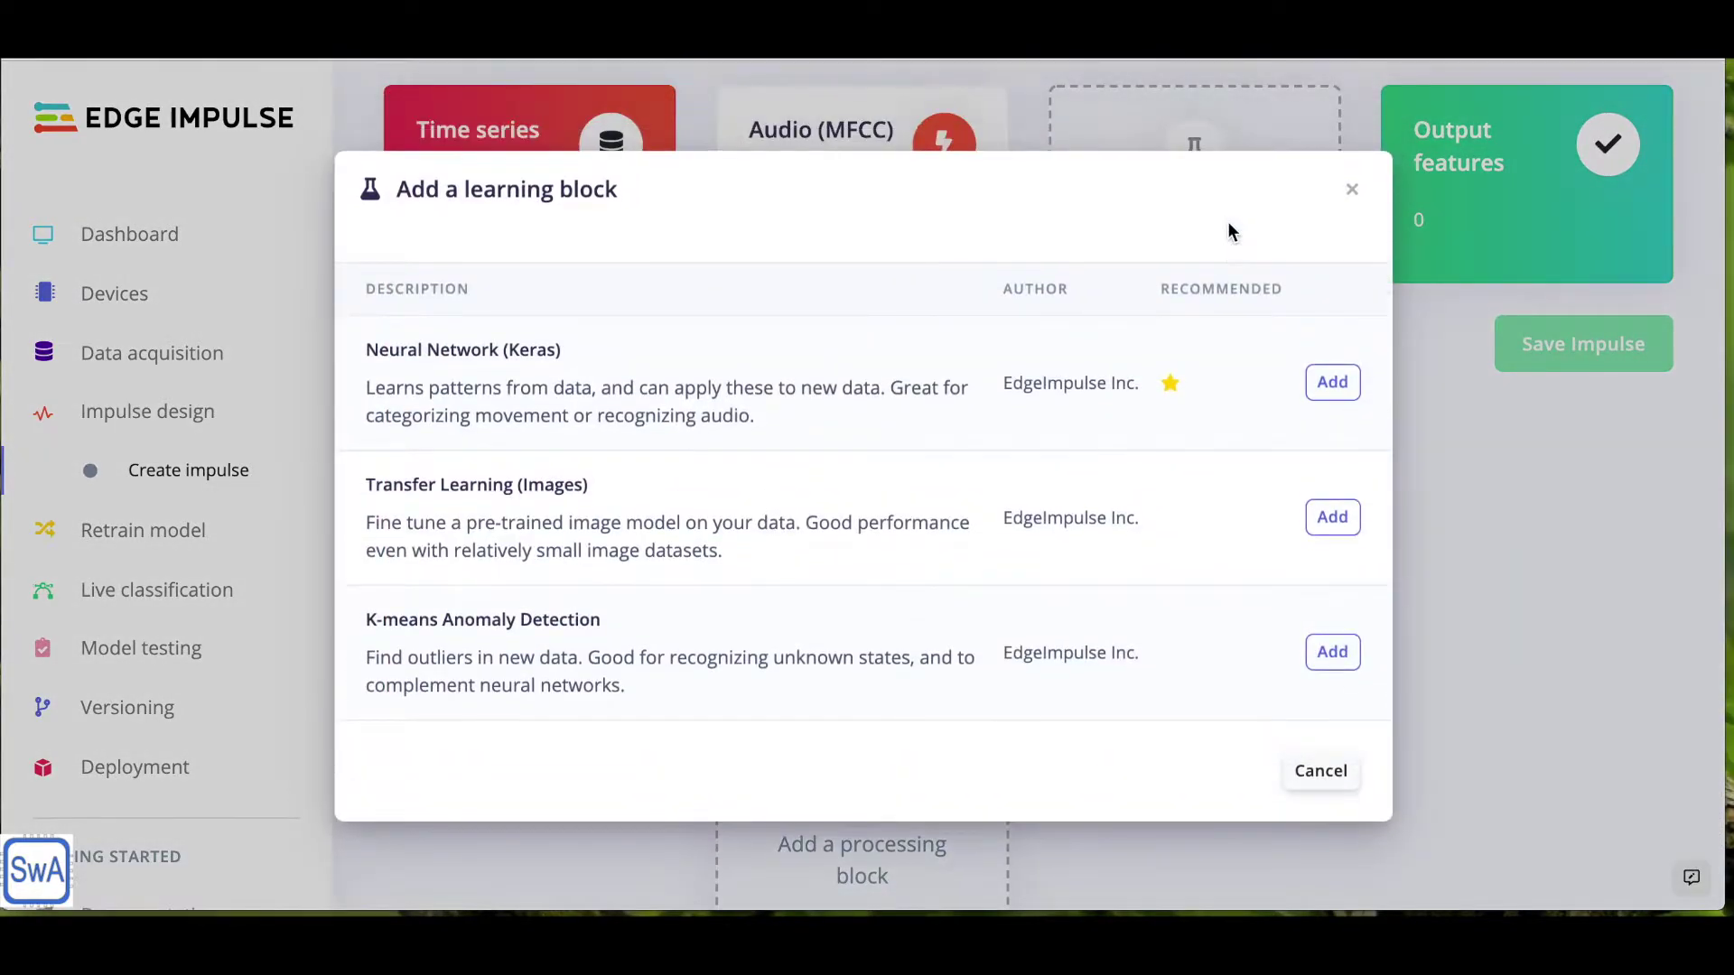
{"action": "left_click", "coordinate": [1328, 384]}
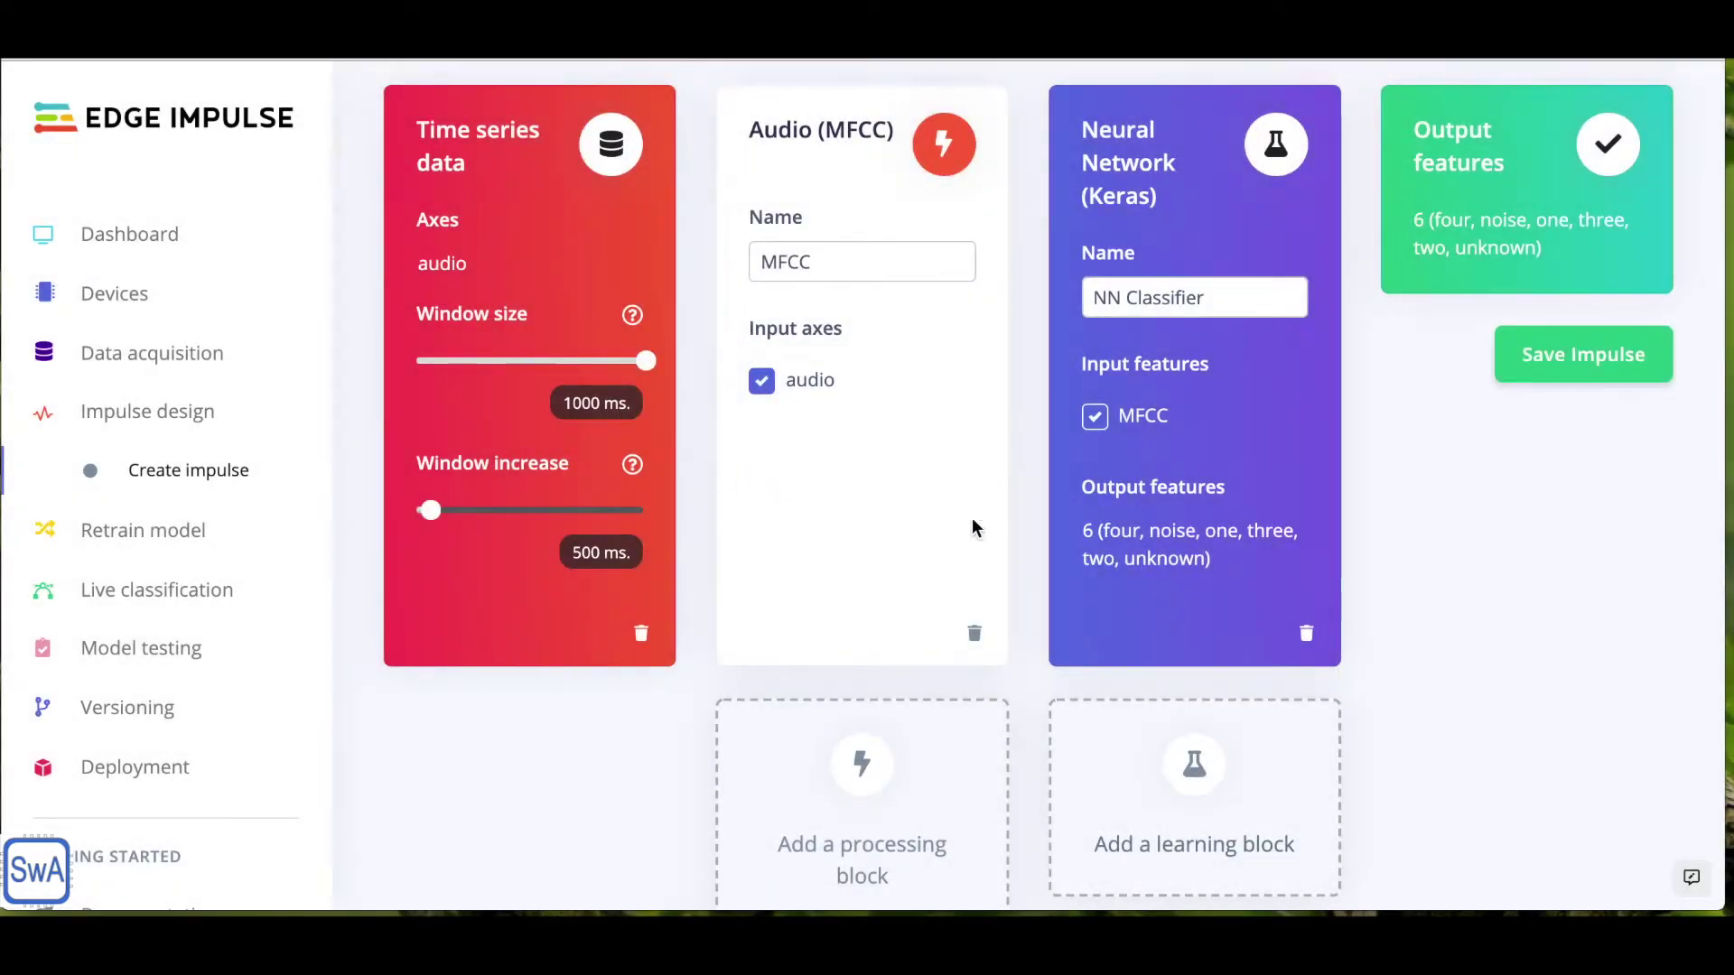
{"action": "left_click", "coordinate": [1612, 358]}
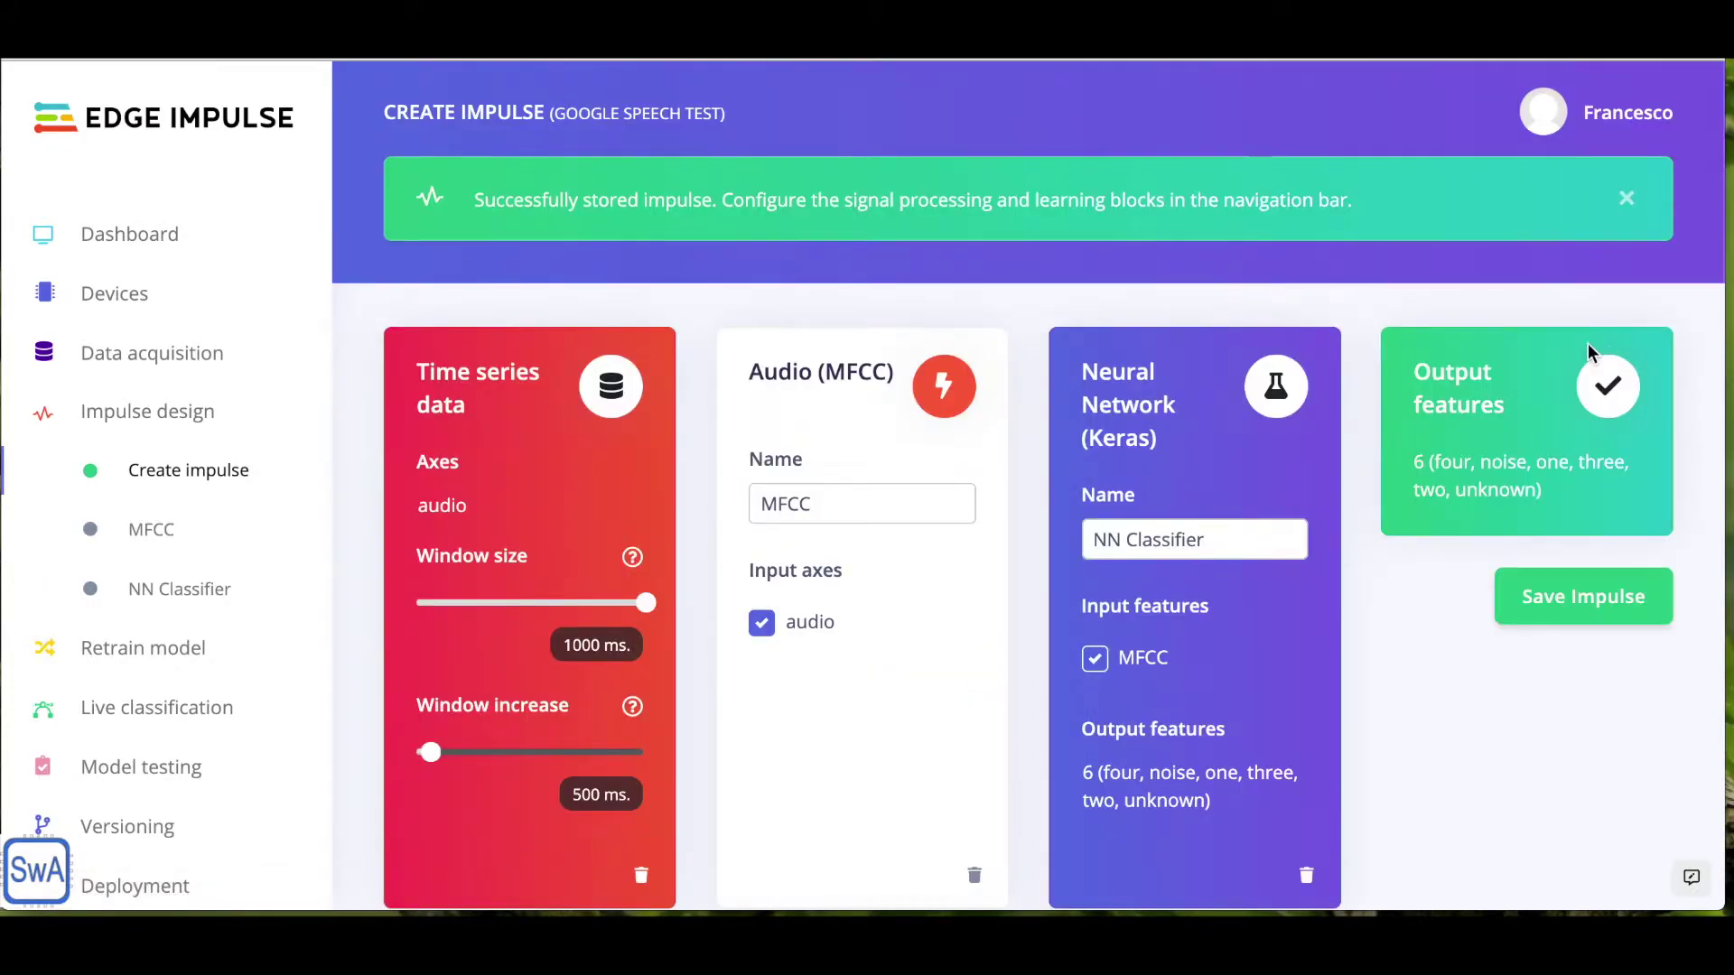
{"action": "scroll", "coordinate": [695, 435], "scroll_direction": "down", "scroll_amount": 1}
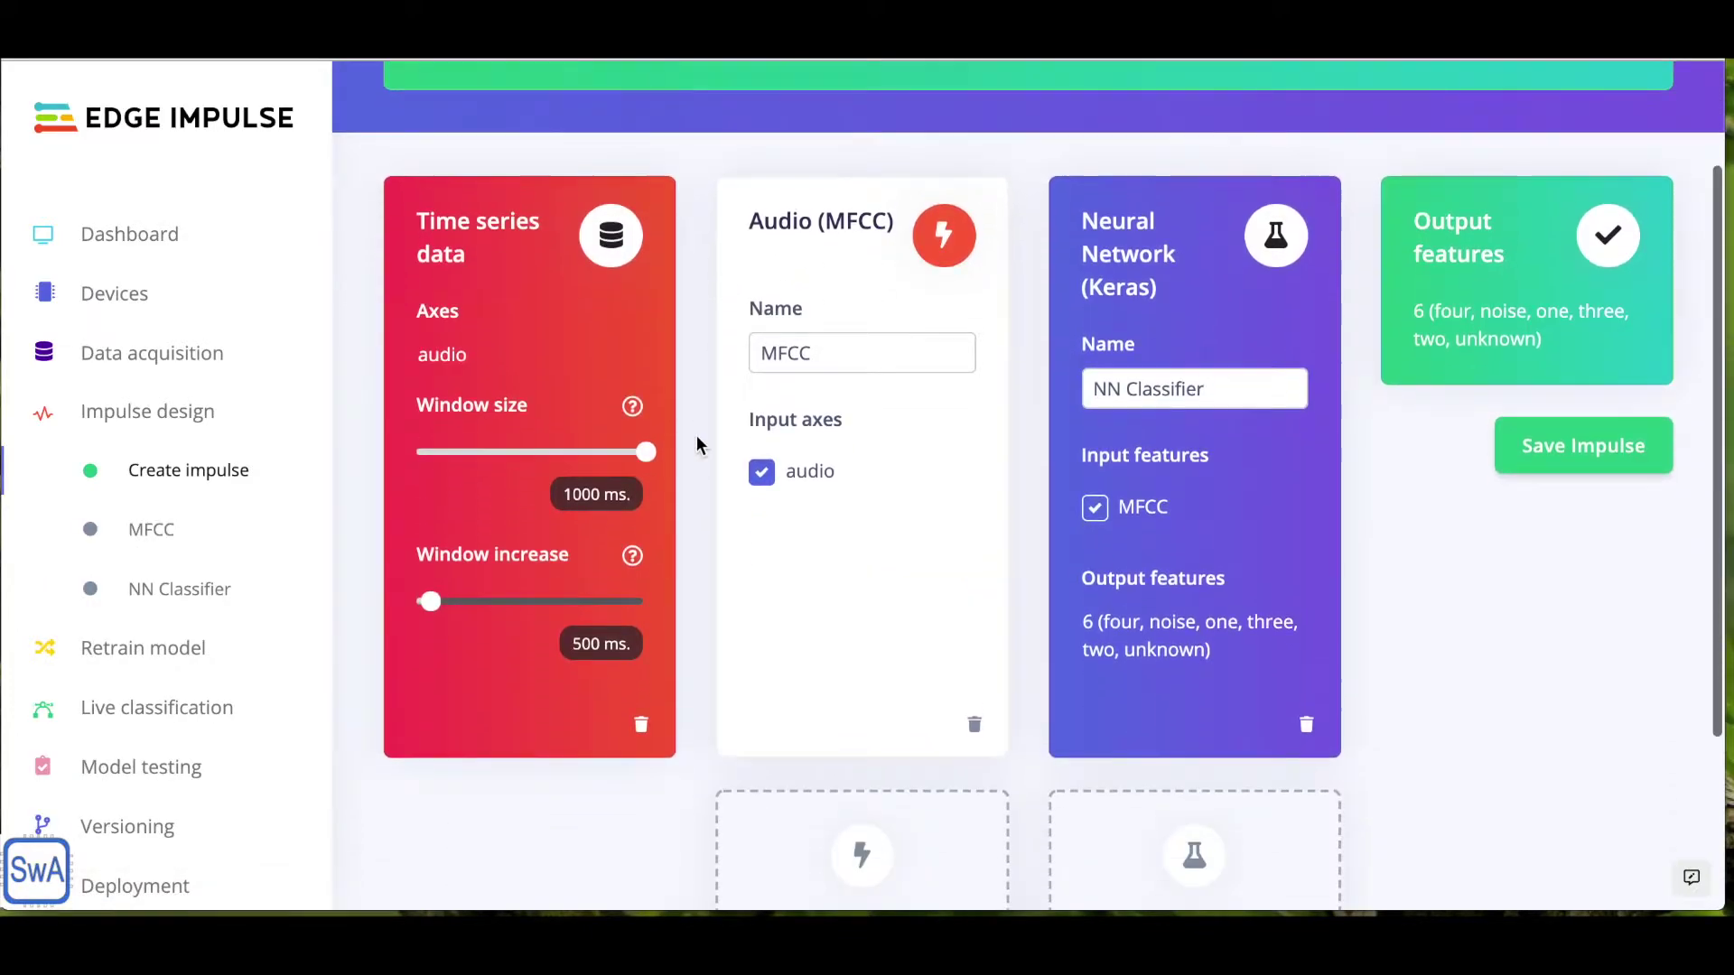
Rebalance the dataset from the Dashboard's Danger zone and dismiss the Rebalanced confirmation
{"action": "left_click", "coordinate": [177, 243]}
{"action": "scroll", "coordinate": [498, 488], "scroll_direction": "down", "scroll_amount": 5}
{"action": "scroll", "coordinate": [499, 492], "scroll_direction": "down", "scroll_amount": 2}
{"action": "scroll", "coordinate": [499, 491], "scroll_direction": "down", "scroll_amount": 2}
{"action": "scroll", "coordinate": [499, 492], "scroll_direction": "down", "scroll_amount": 1}
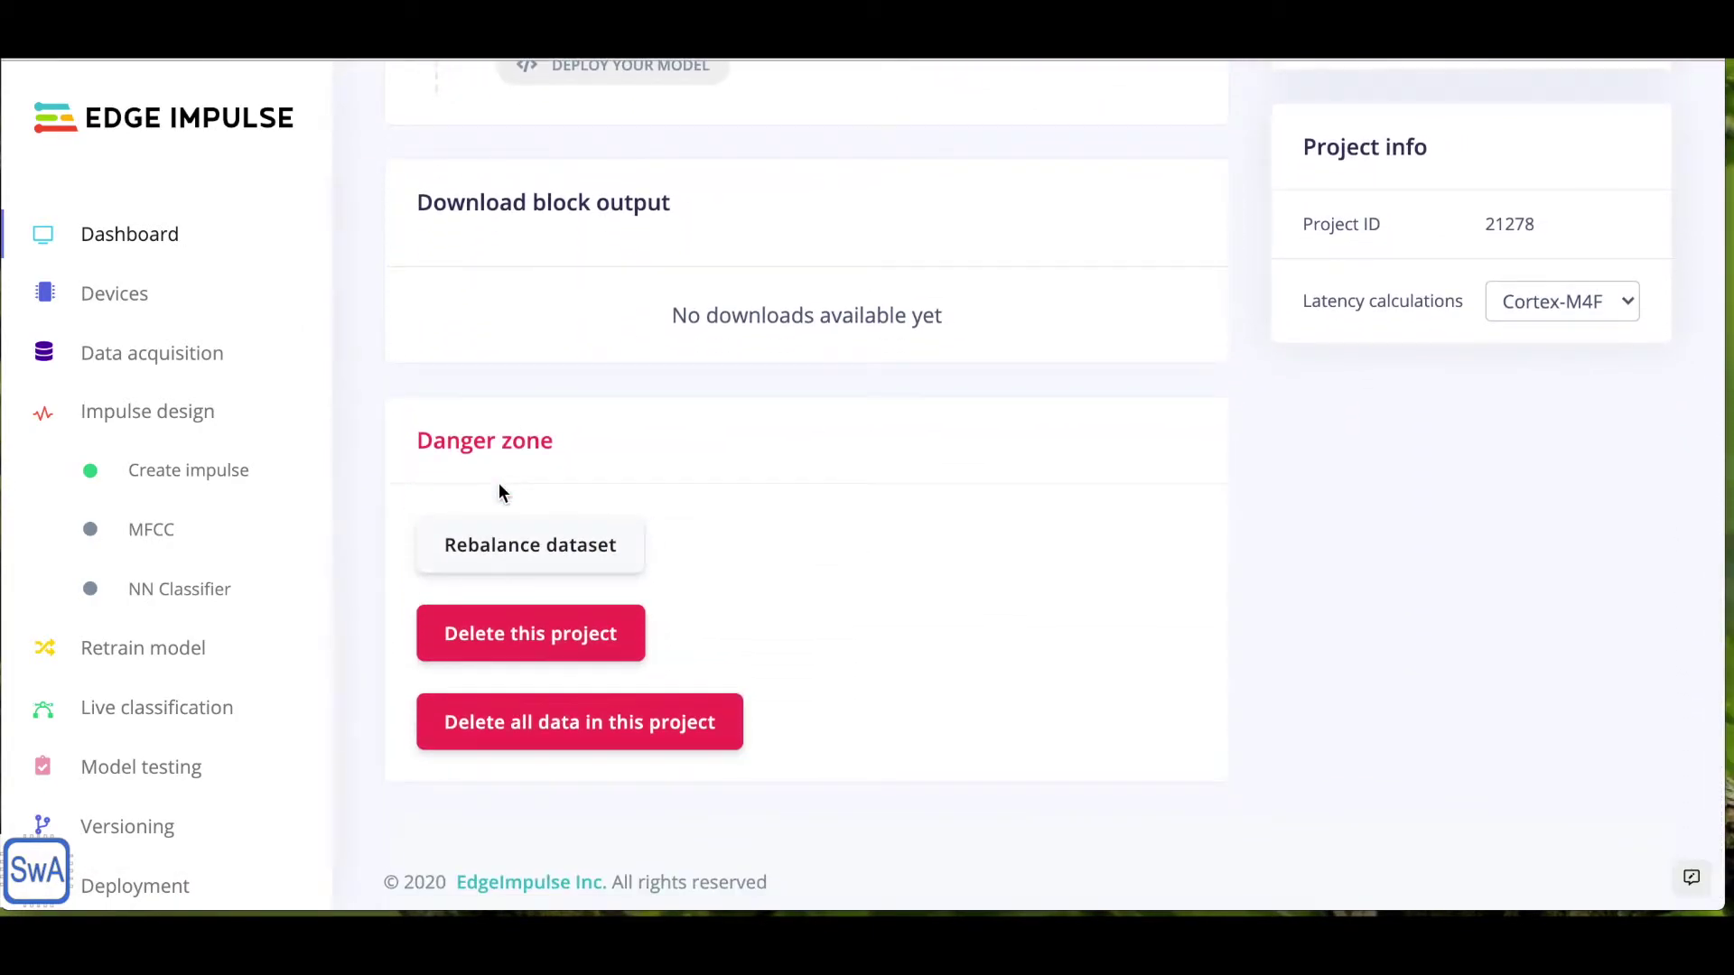
{"action": "left_click", "coordinate": [512, 544]}
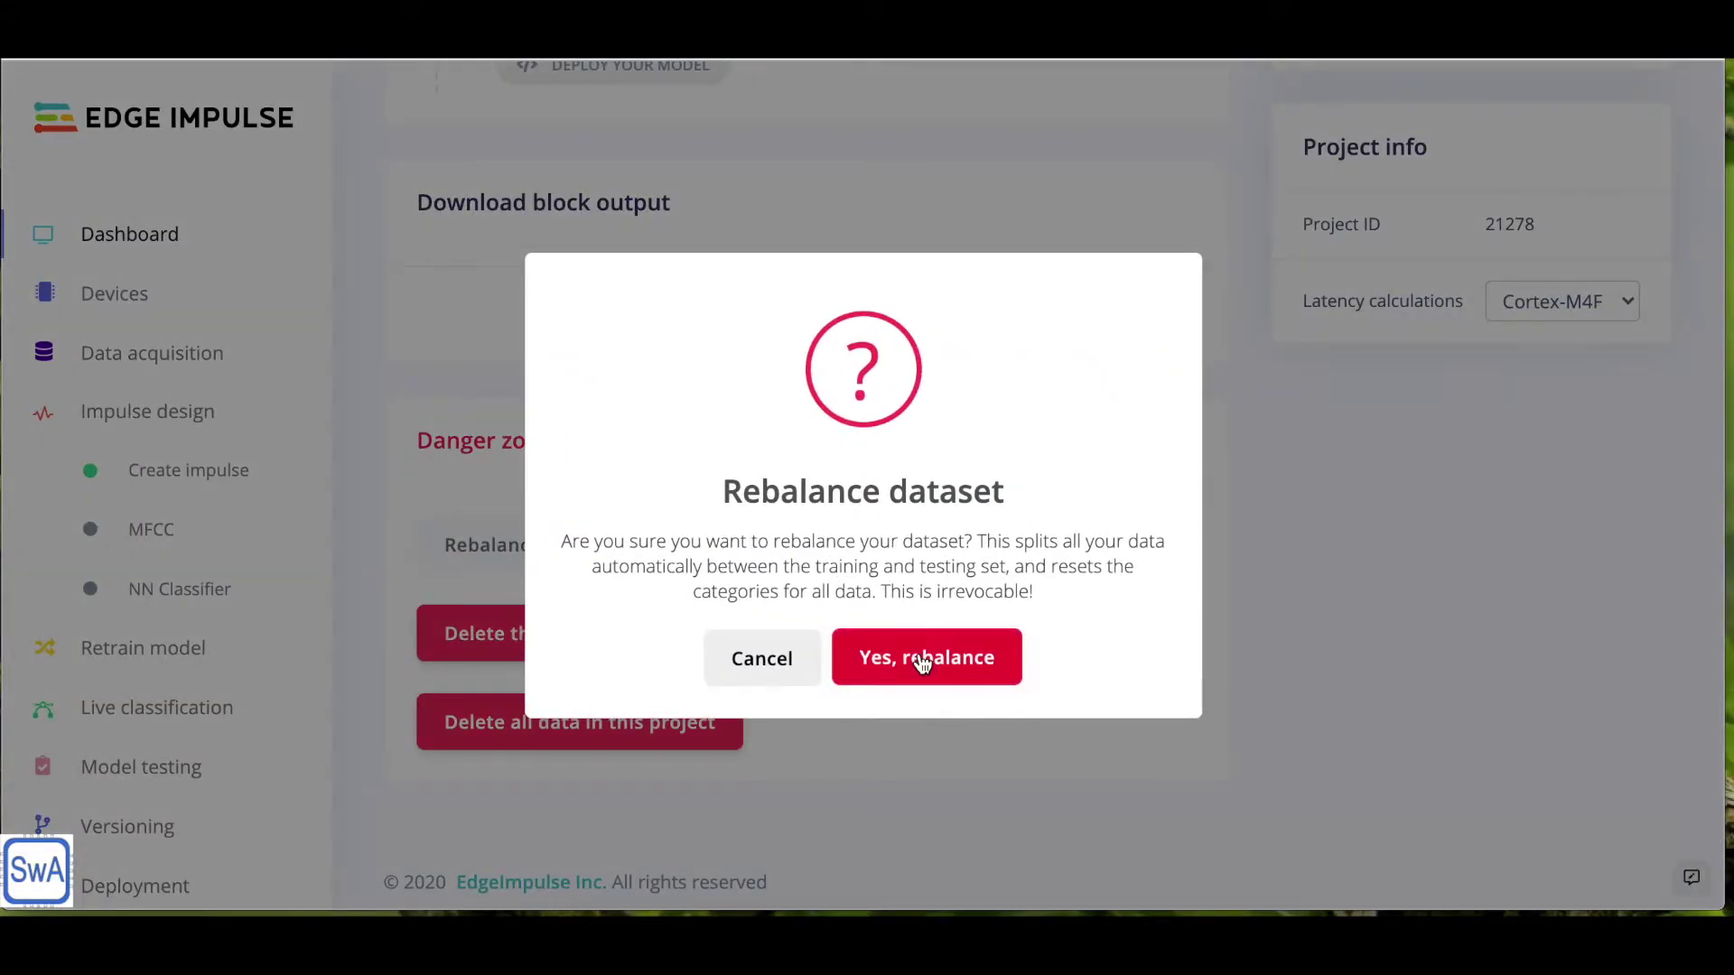
{"action": "left_click", "coordinate": [874, 659]}
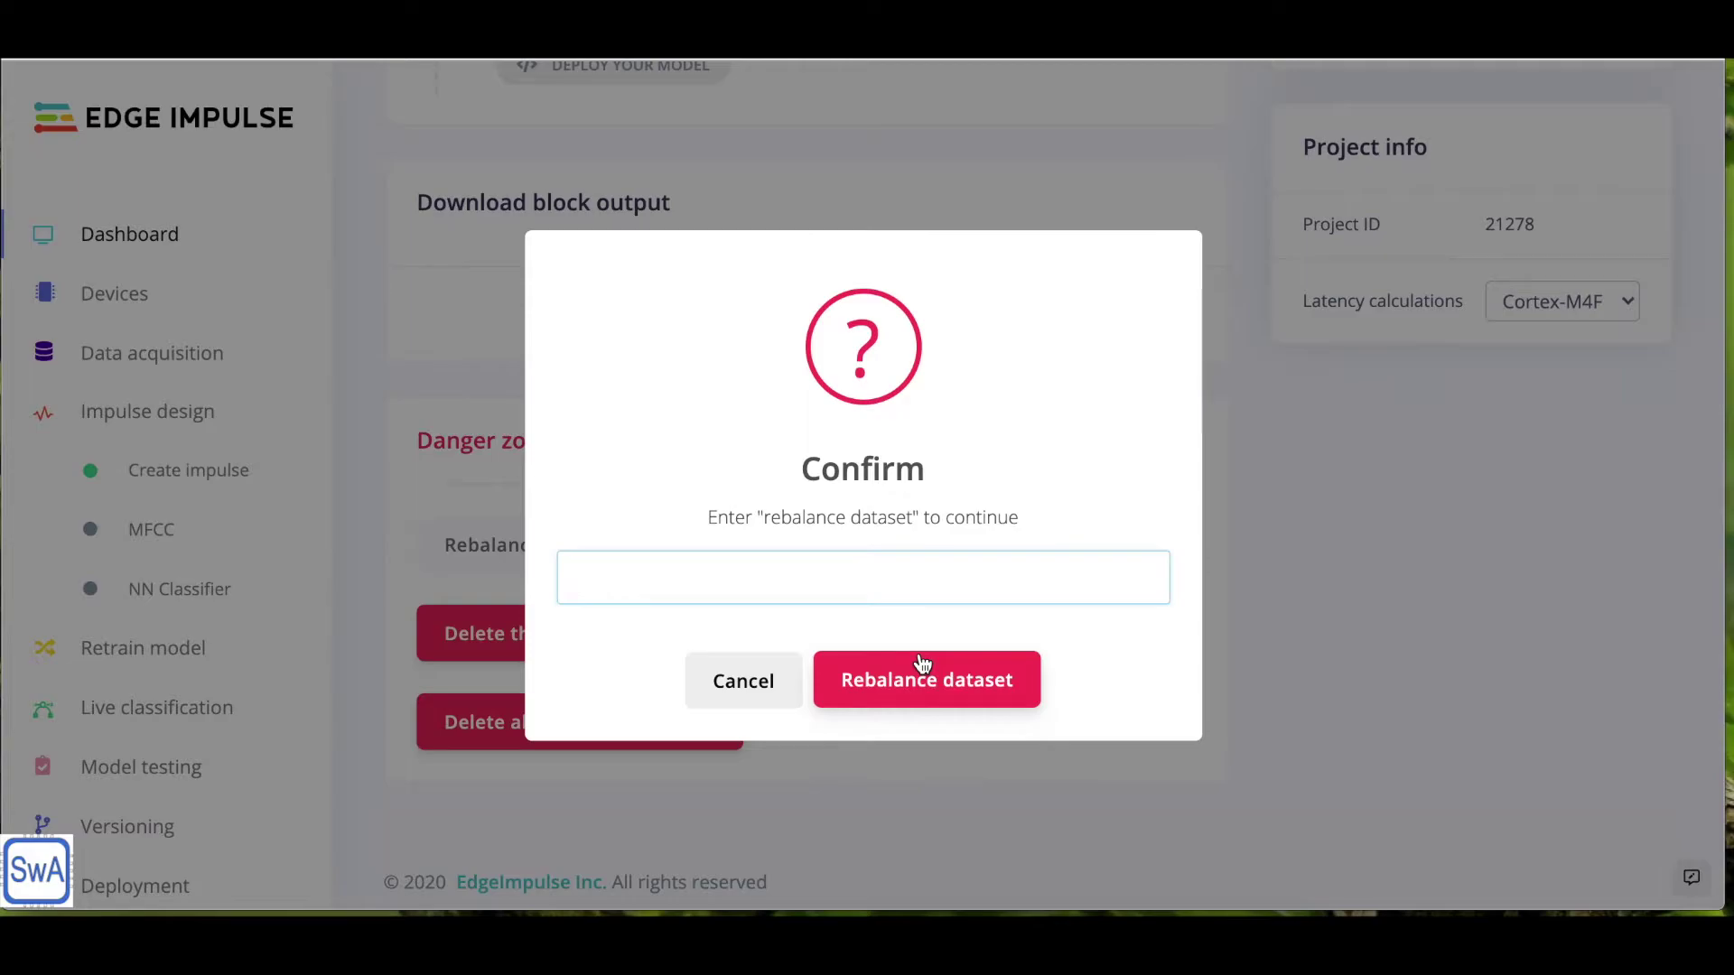
{"action": "type", "text": "rebala"}
{"action": "type", "text": "nce da"}
{"action": "type", "text": "aseta"}
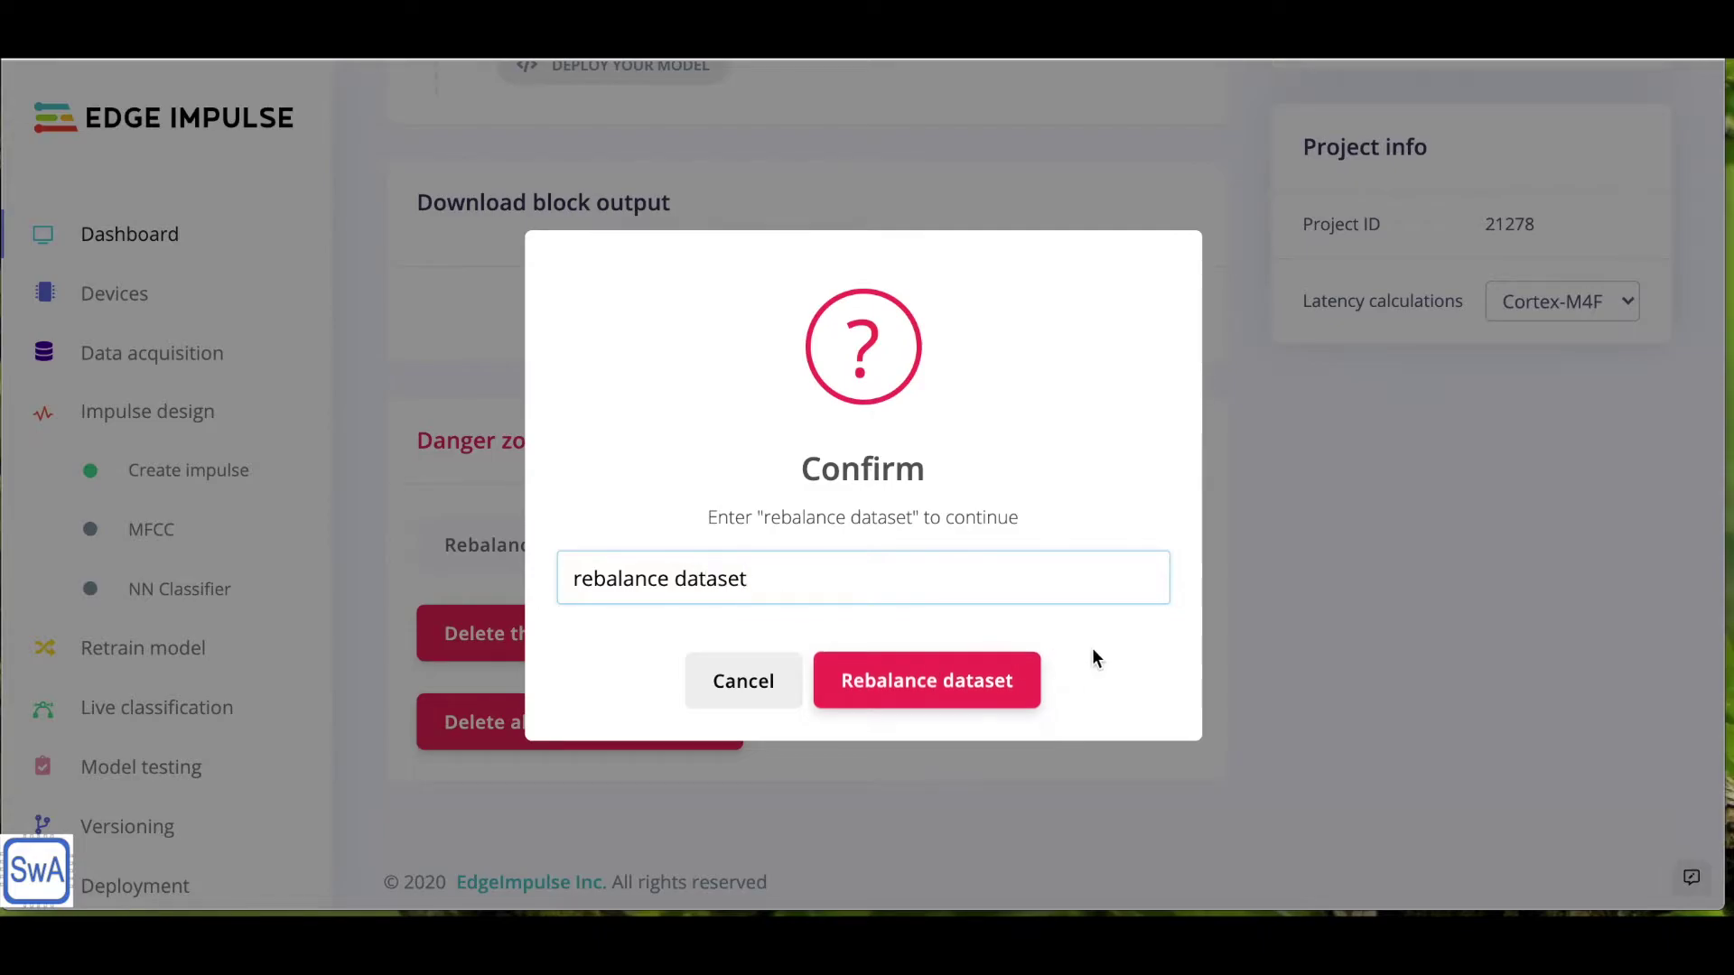
{"action": "left_click", "coordinate": [1002, 680]}
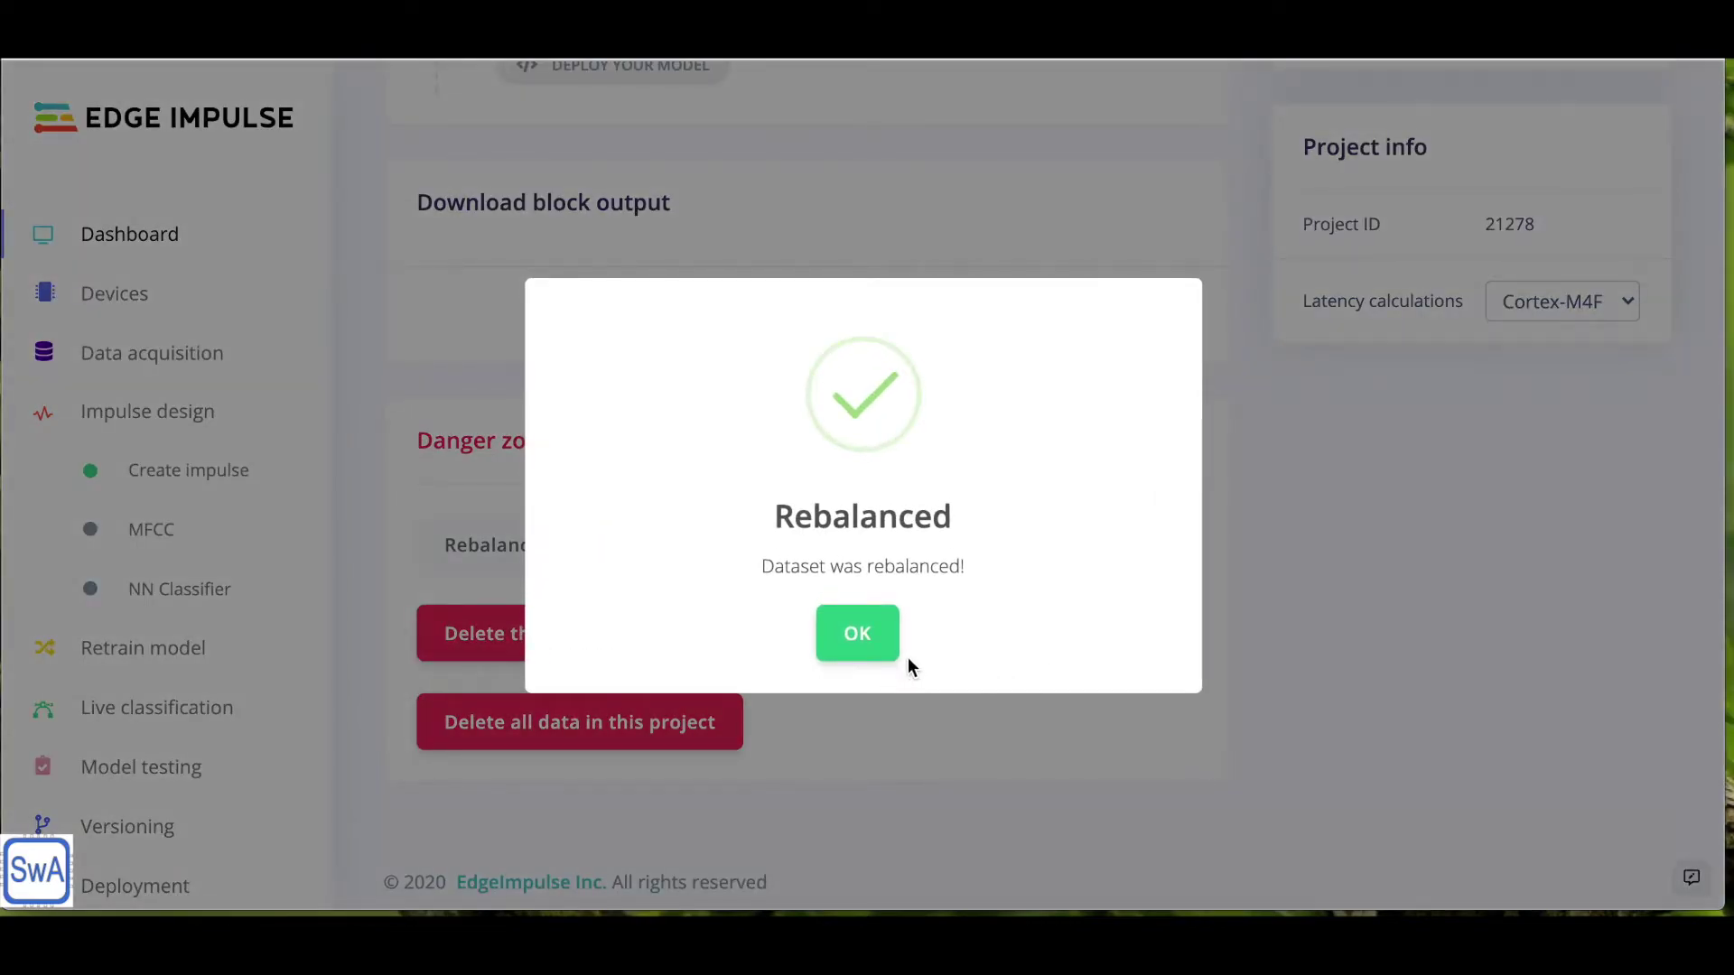
{"action": "left_click", "coordinate": [882, 648]}
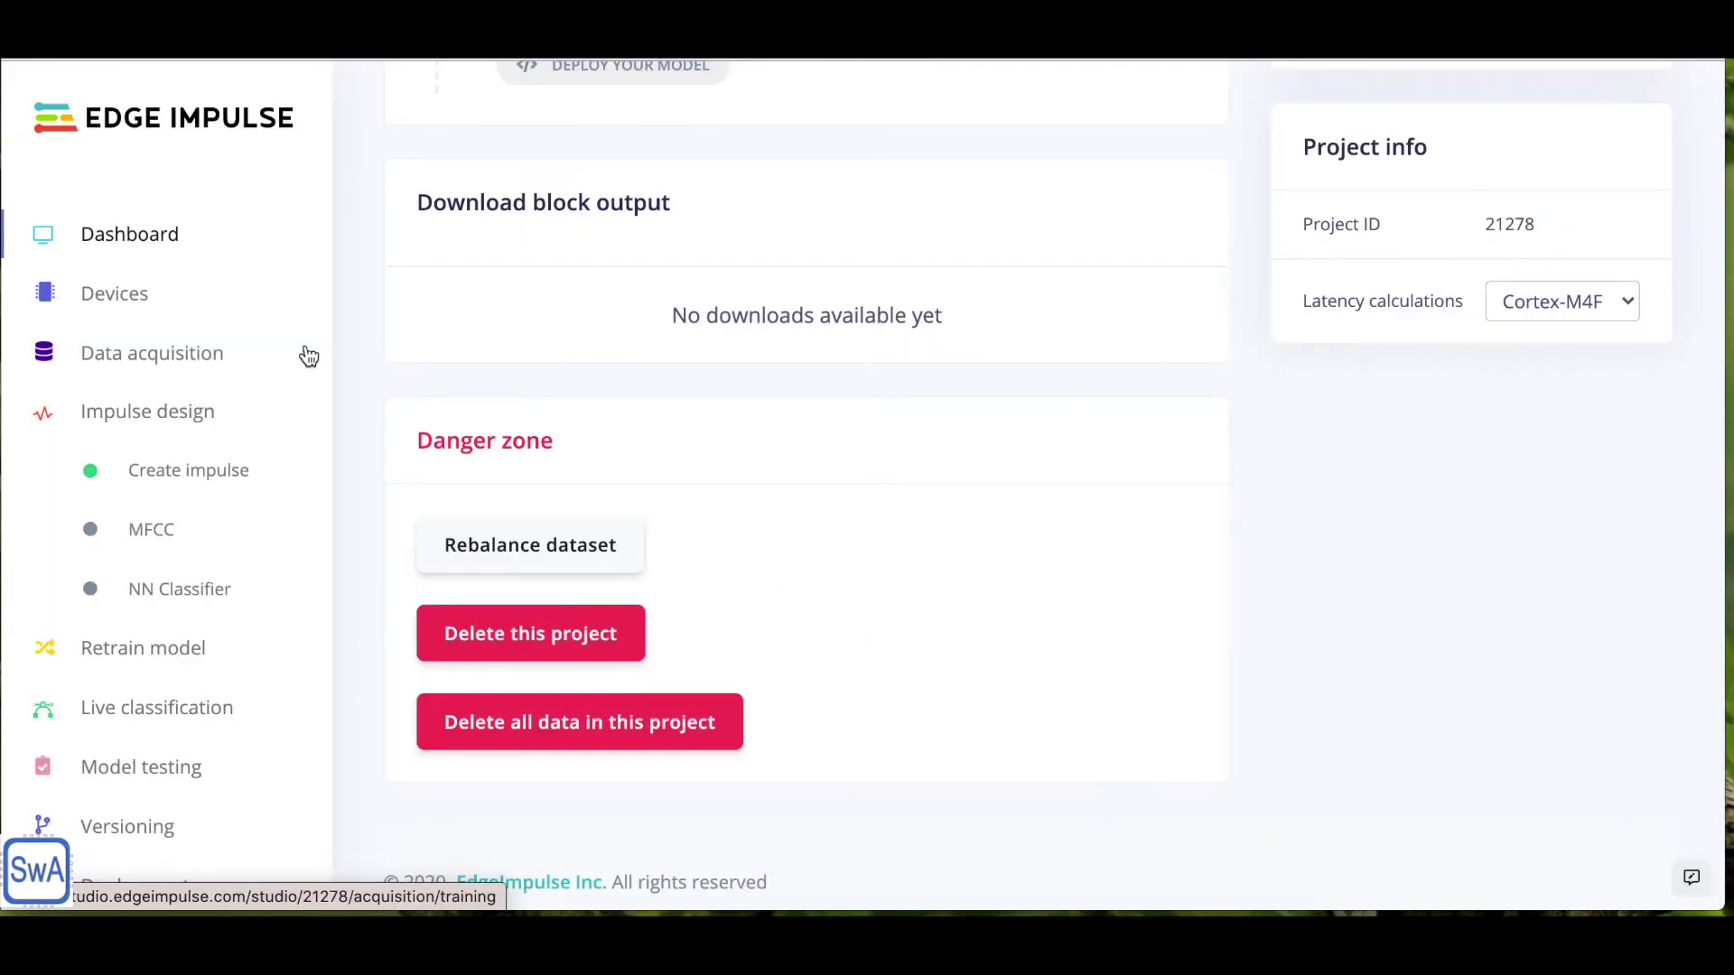
Review the 30m 16s test set, then return to the 1h 58m 18s training set
{"action": "left_click", "coordinate": [186, 360]}
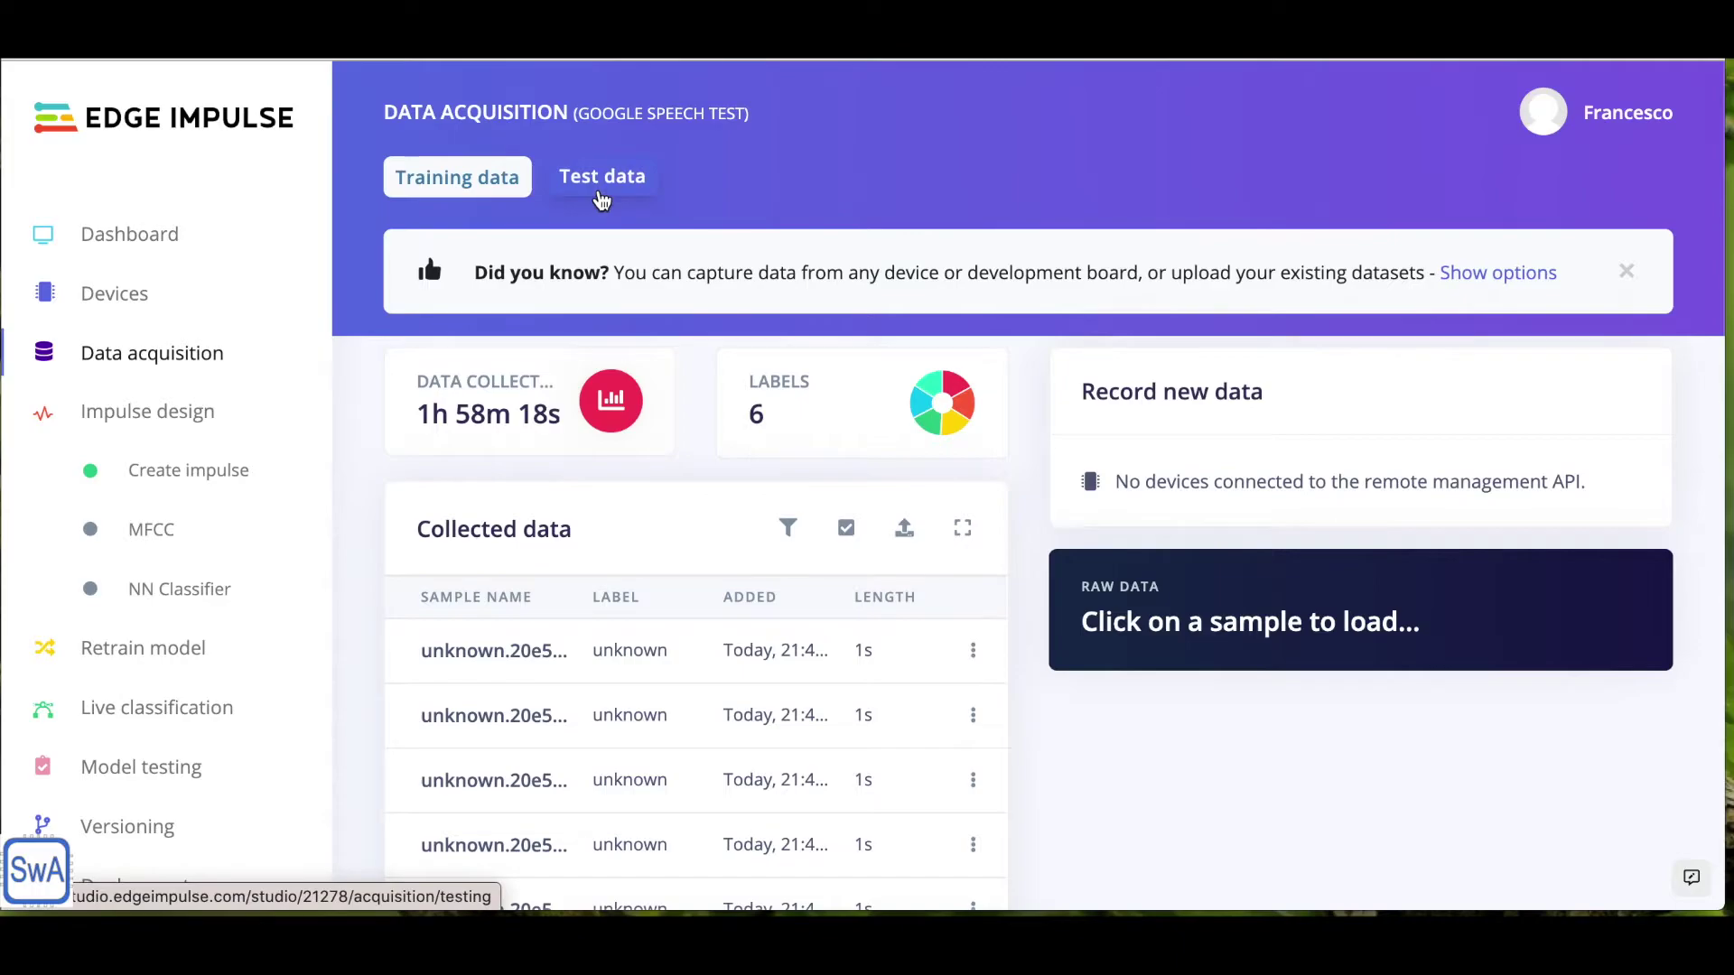
{"action": "left_click", "coordinate": [601, 177]}
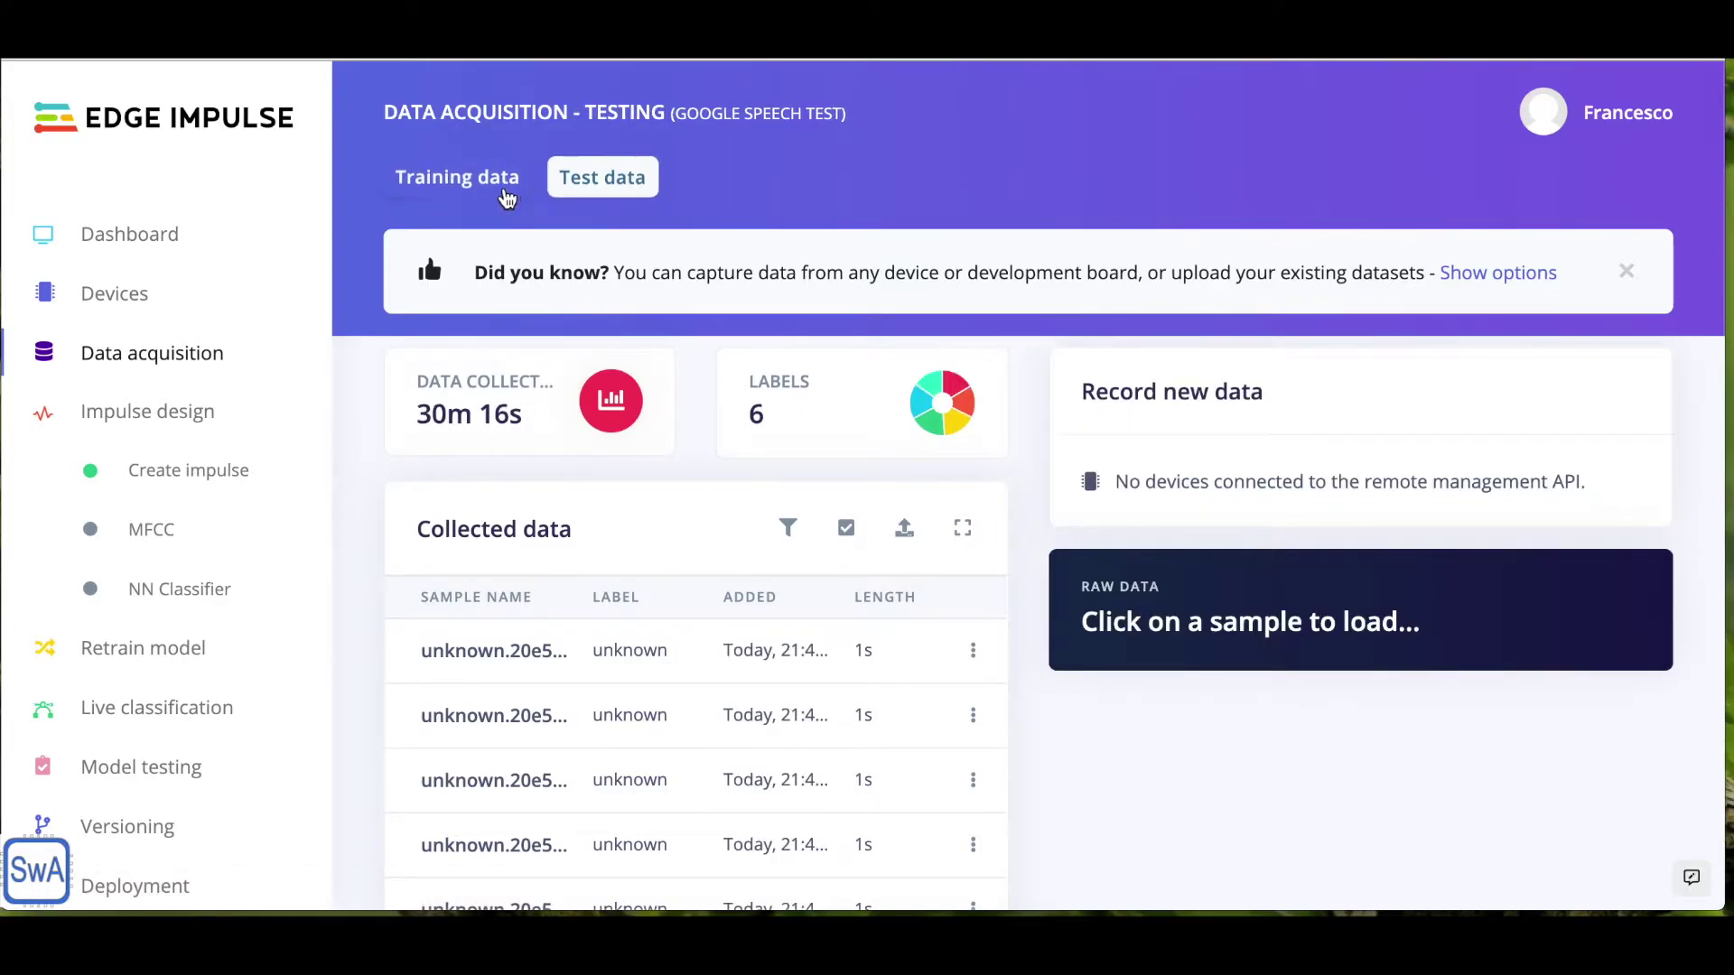
{"action": "left_click", "coordinate": [492, 194]}
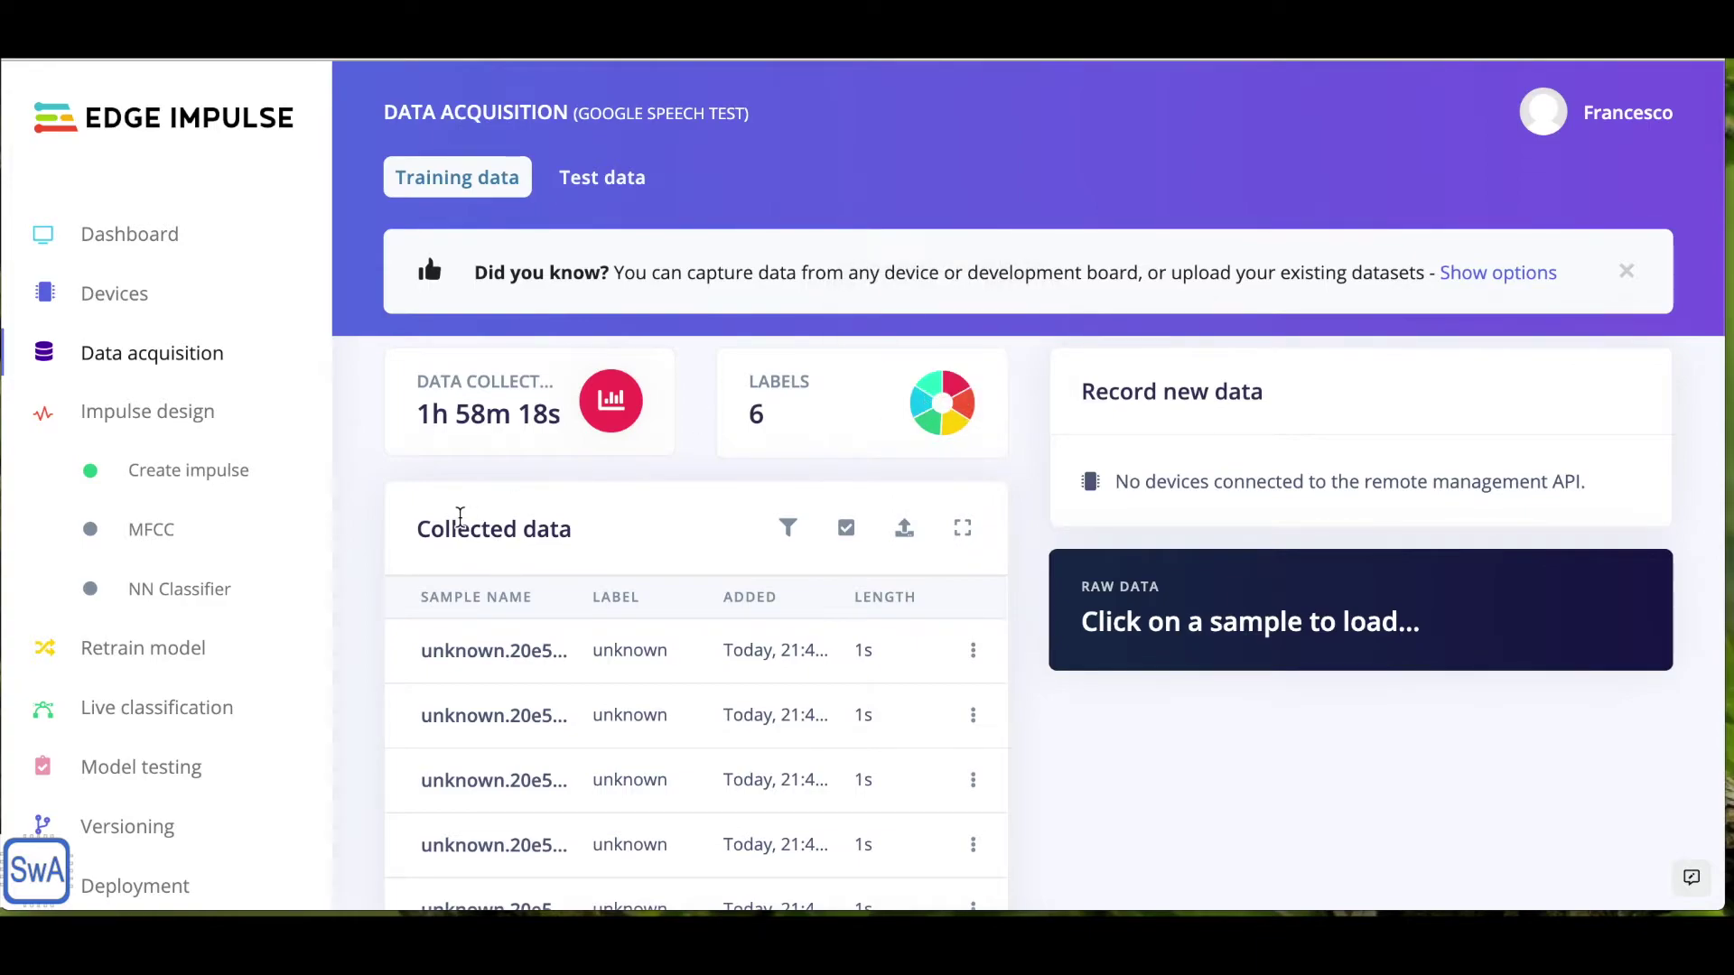
Generate MFCC features for the 7,098 training windows and rotate the 3D feature explorer
{"action": "left_click", "coordinate": [172, 536]}
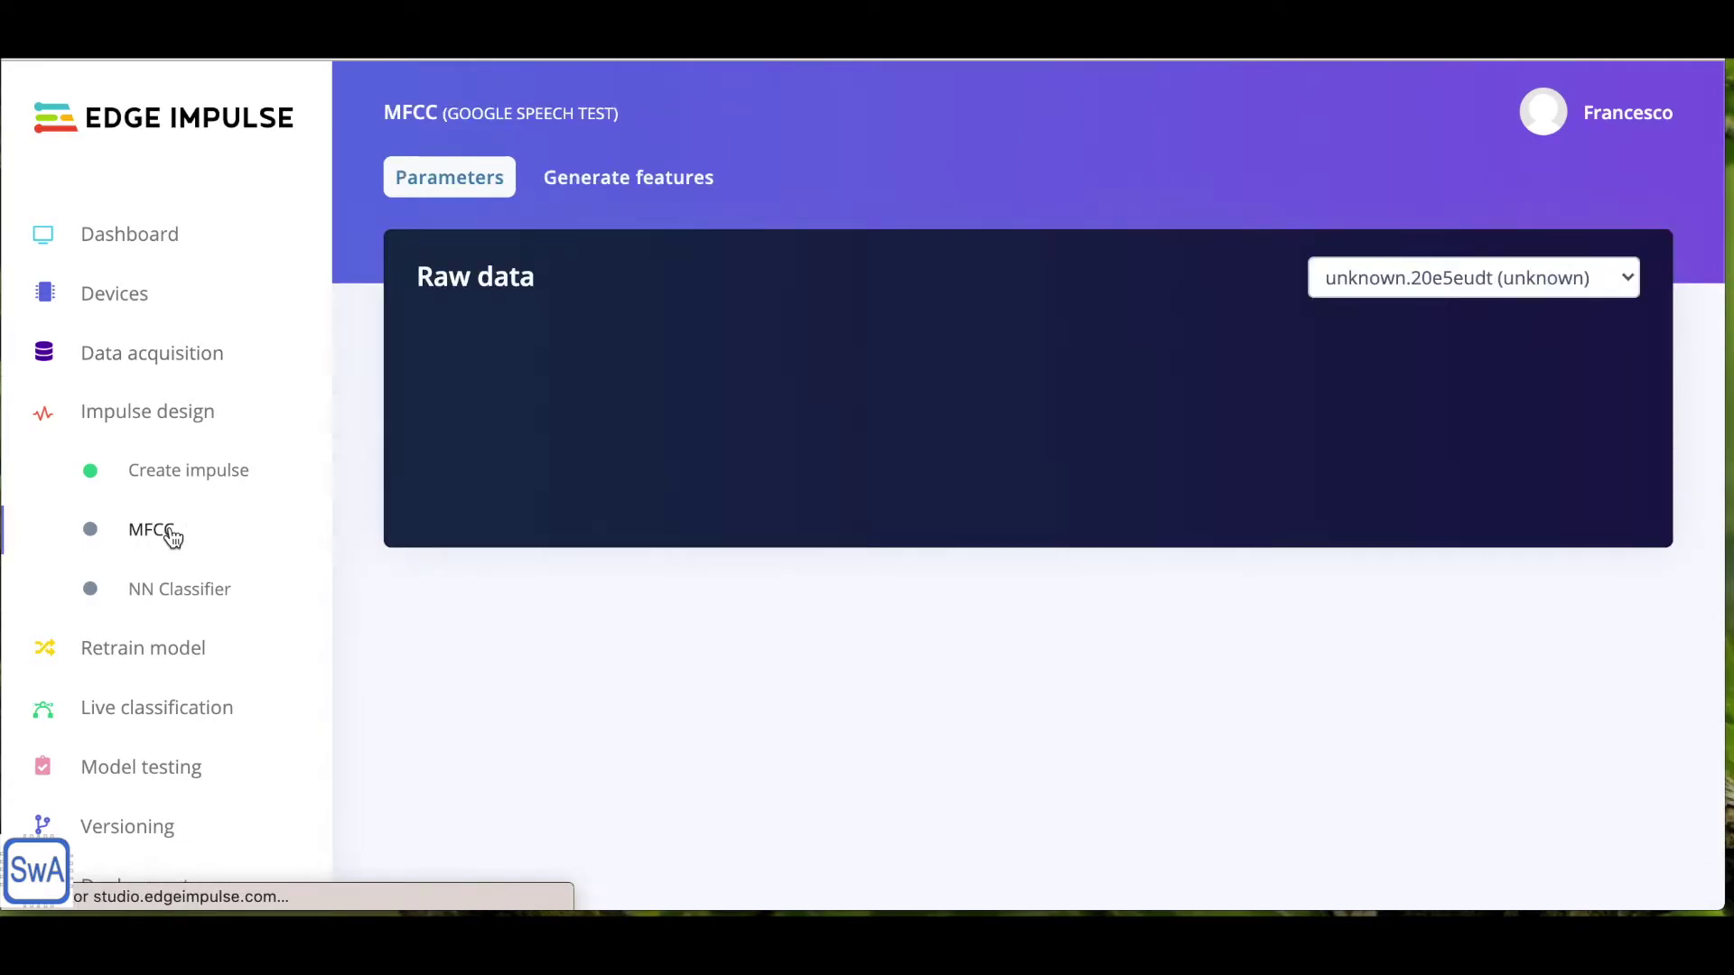
{"action": "left_click", "coordinate": [613, 199]}
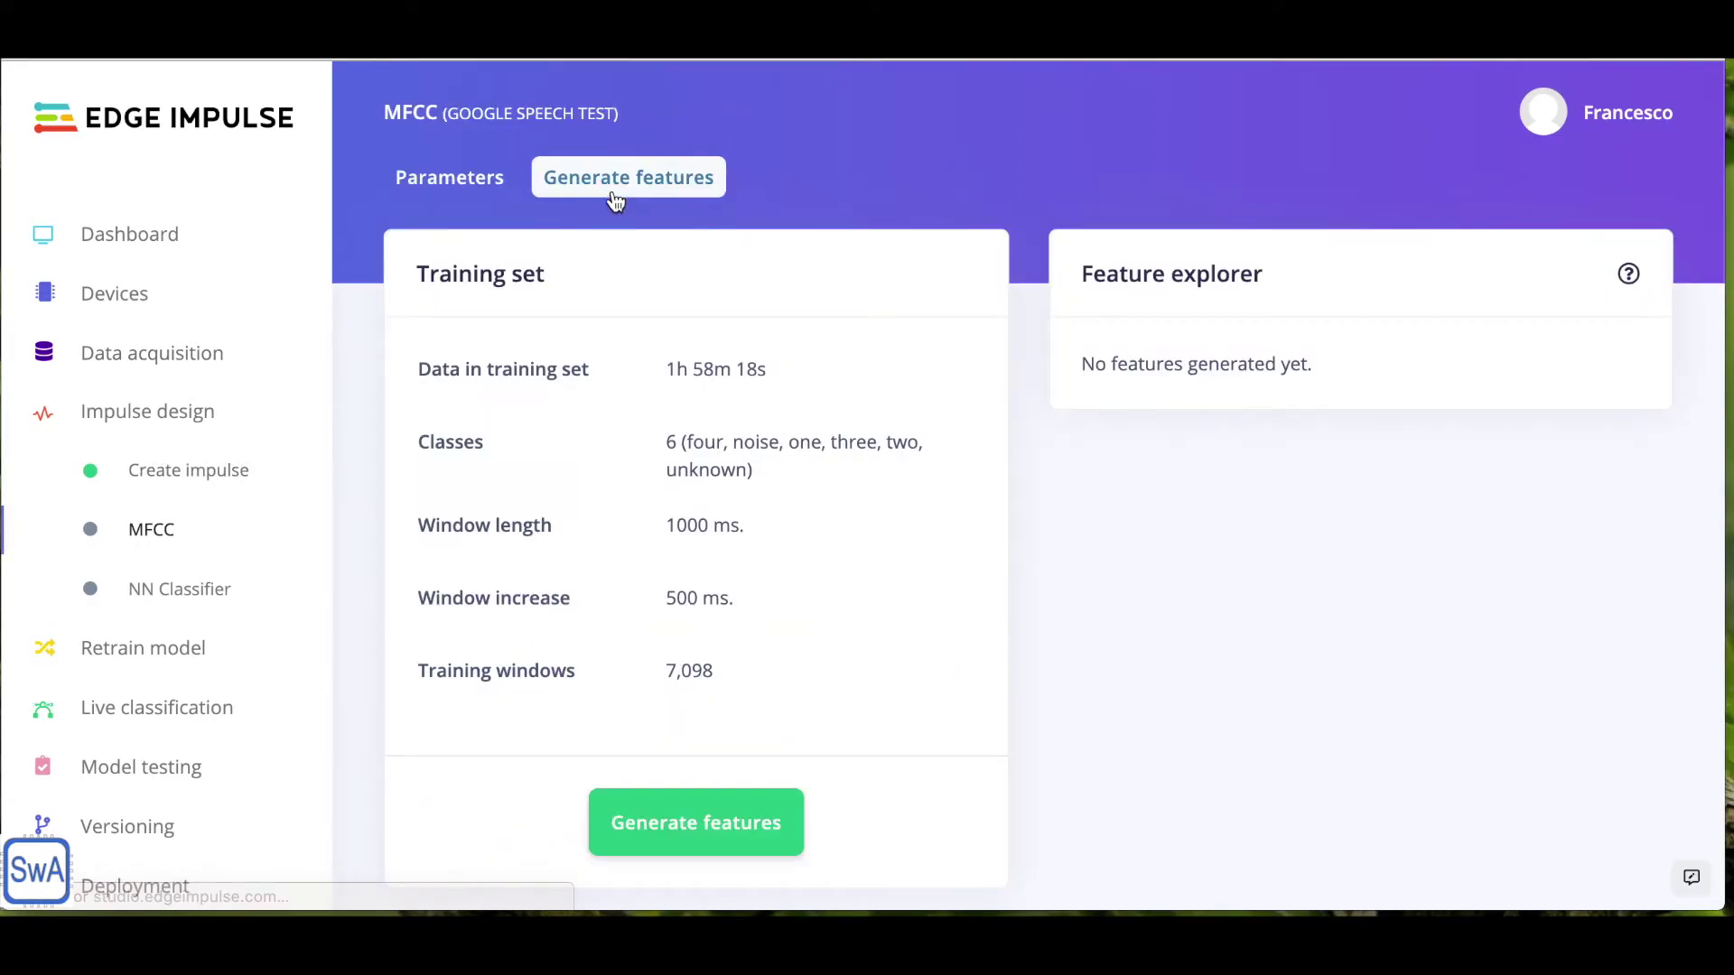
{"action": "left_click", "coordinate": [763, 820]}
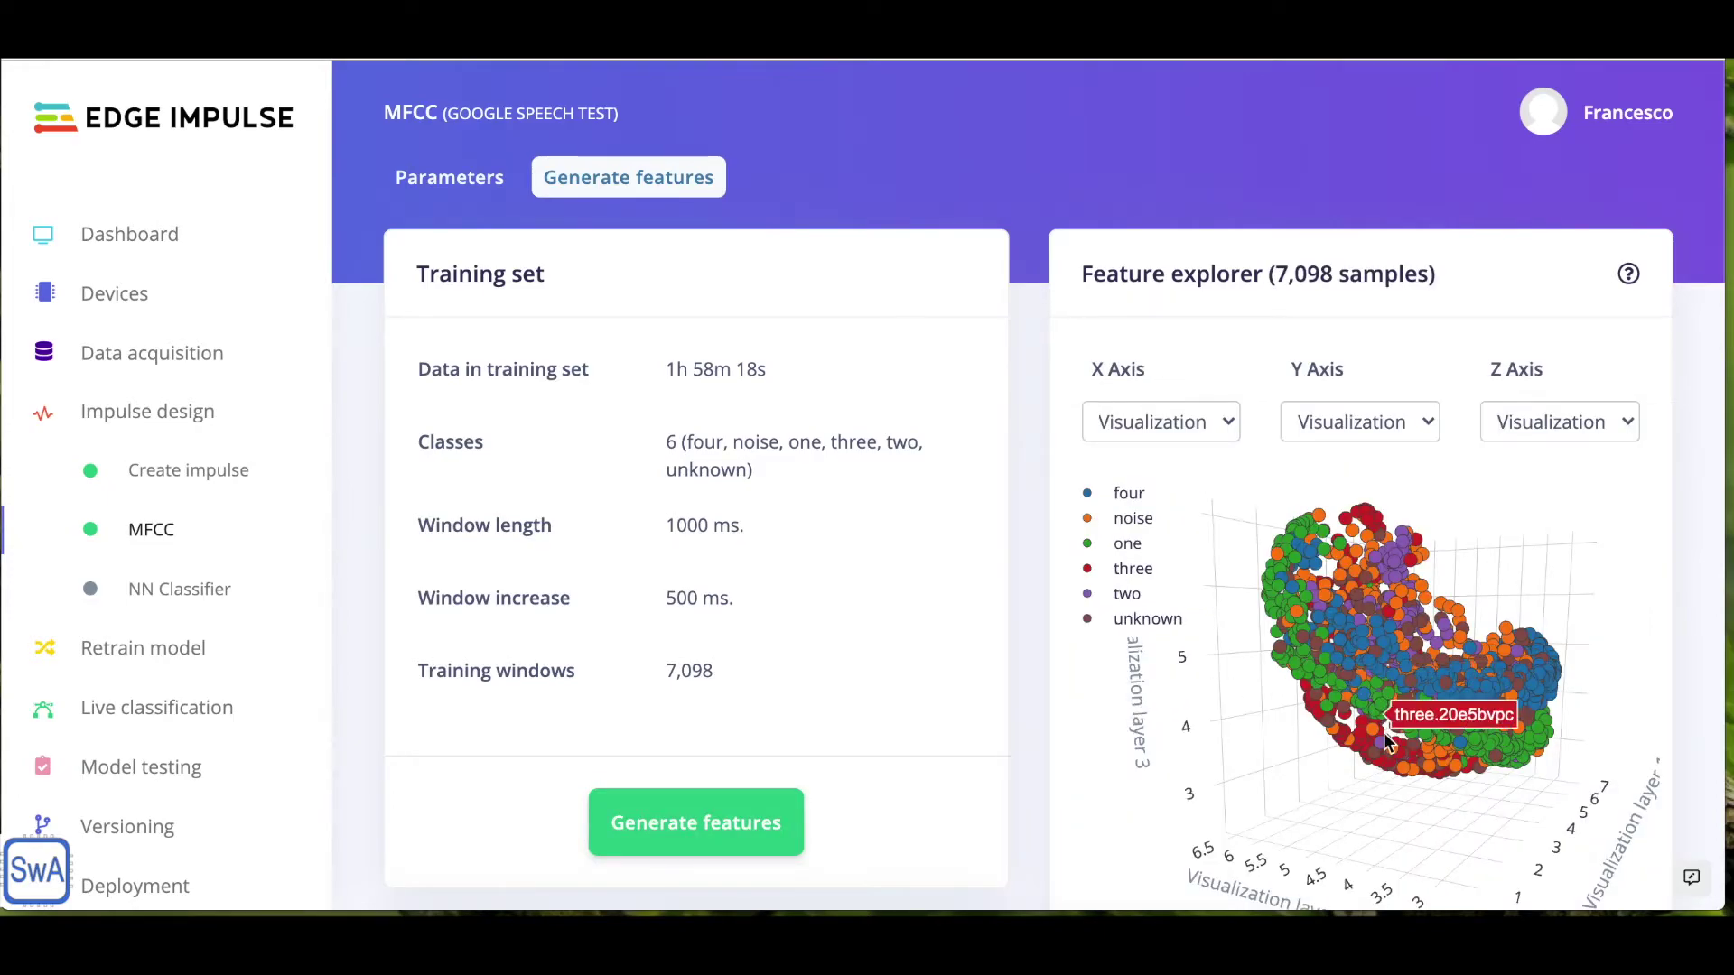
{"action": "mouse_move", "coordinate": [1374, 808]}
{"action": "left_mouse_down"}
{"action": "mouse_move", "coordinate": [1268, 697]}
{"action": "mouse_move", "coordinate": [1324, 673]}
{"action": "mouse_move", "coordinate": [1264, 792]}
{"action": "mouse_move", "coordinate": [1225, 810]}
{"action": "left_mouse_up"}
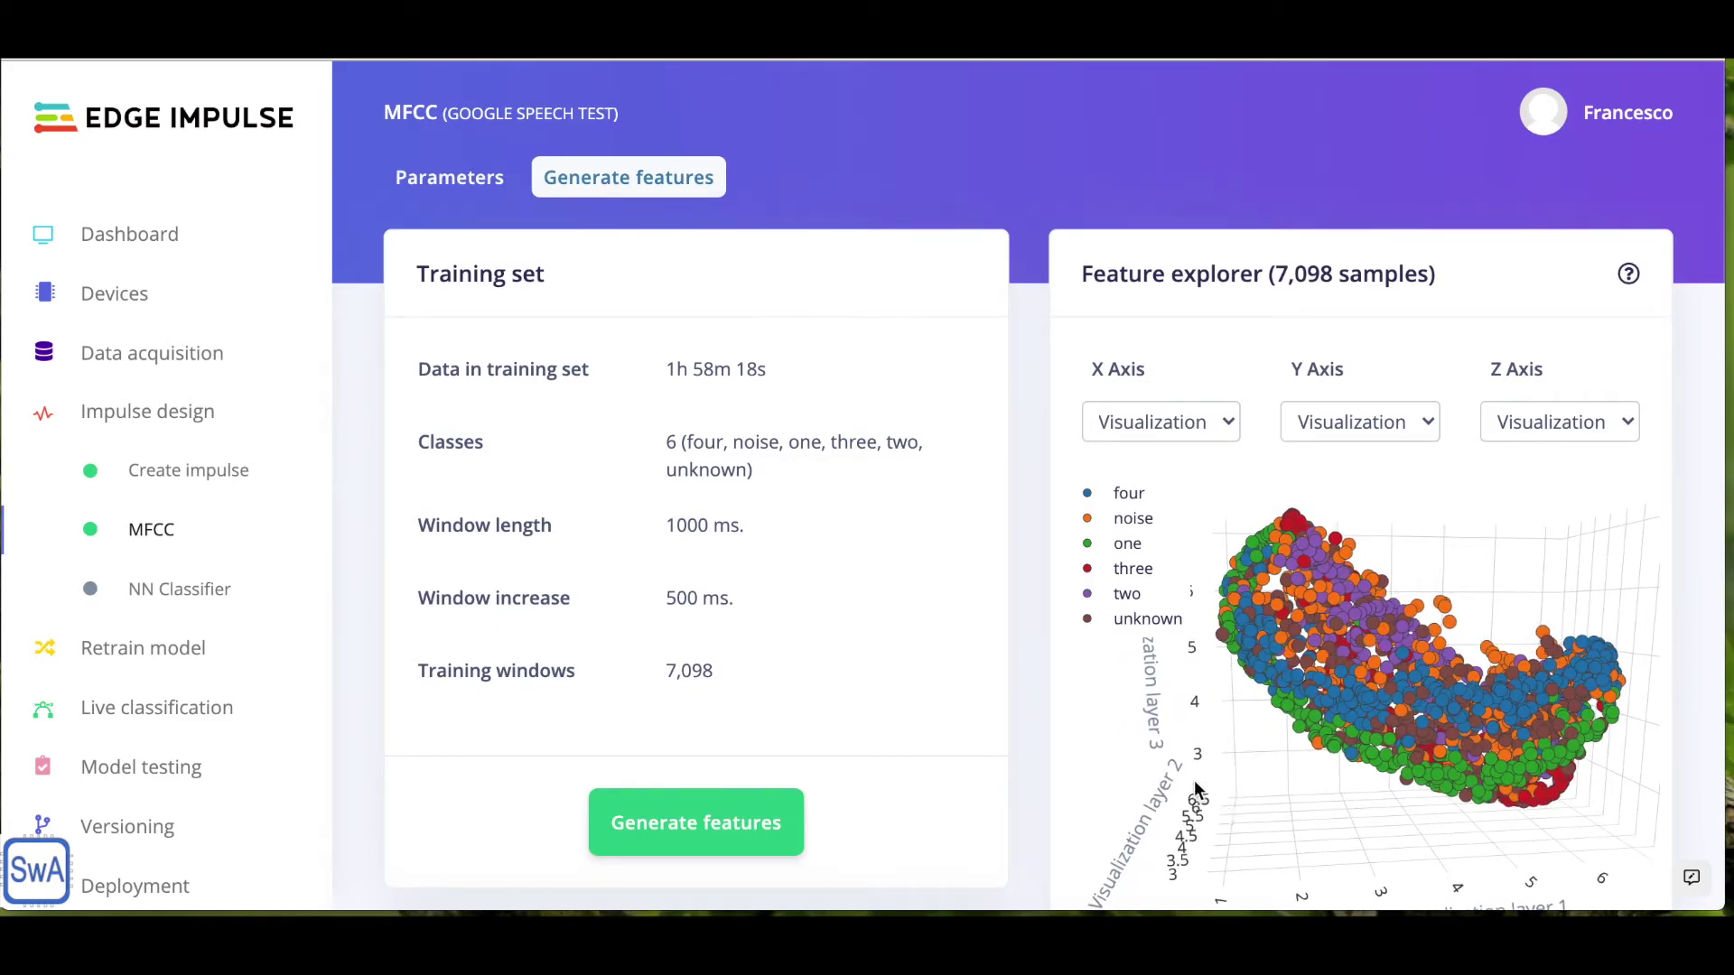
{"action": "left_click", "coordinate": [230, 597]}
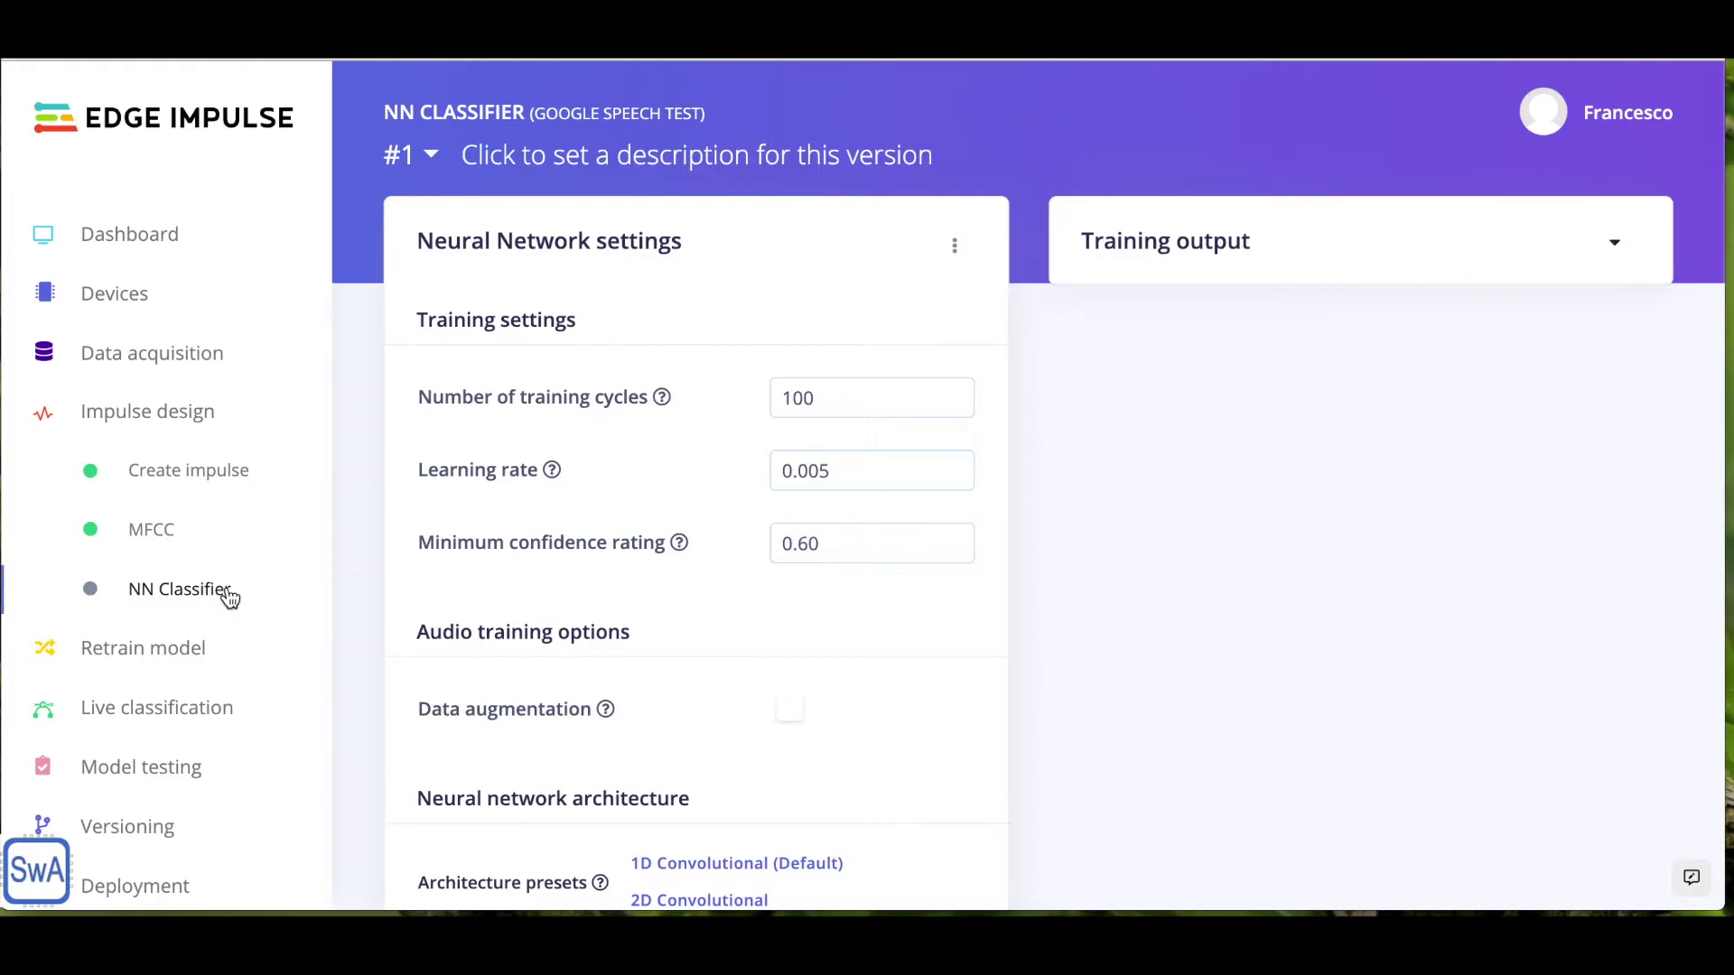
{"action": "scroll", "coordinate": [613, 623], "scroll_direction": "down", "scroll_amount": 3}
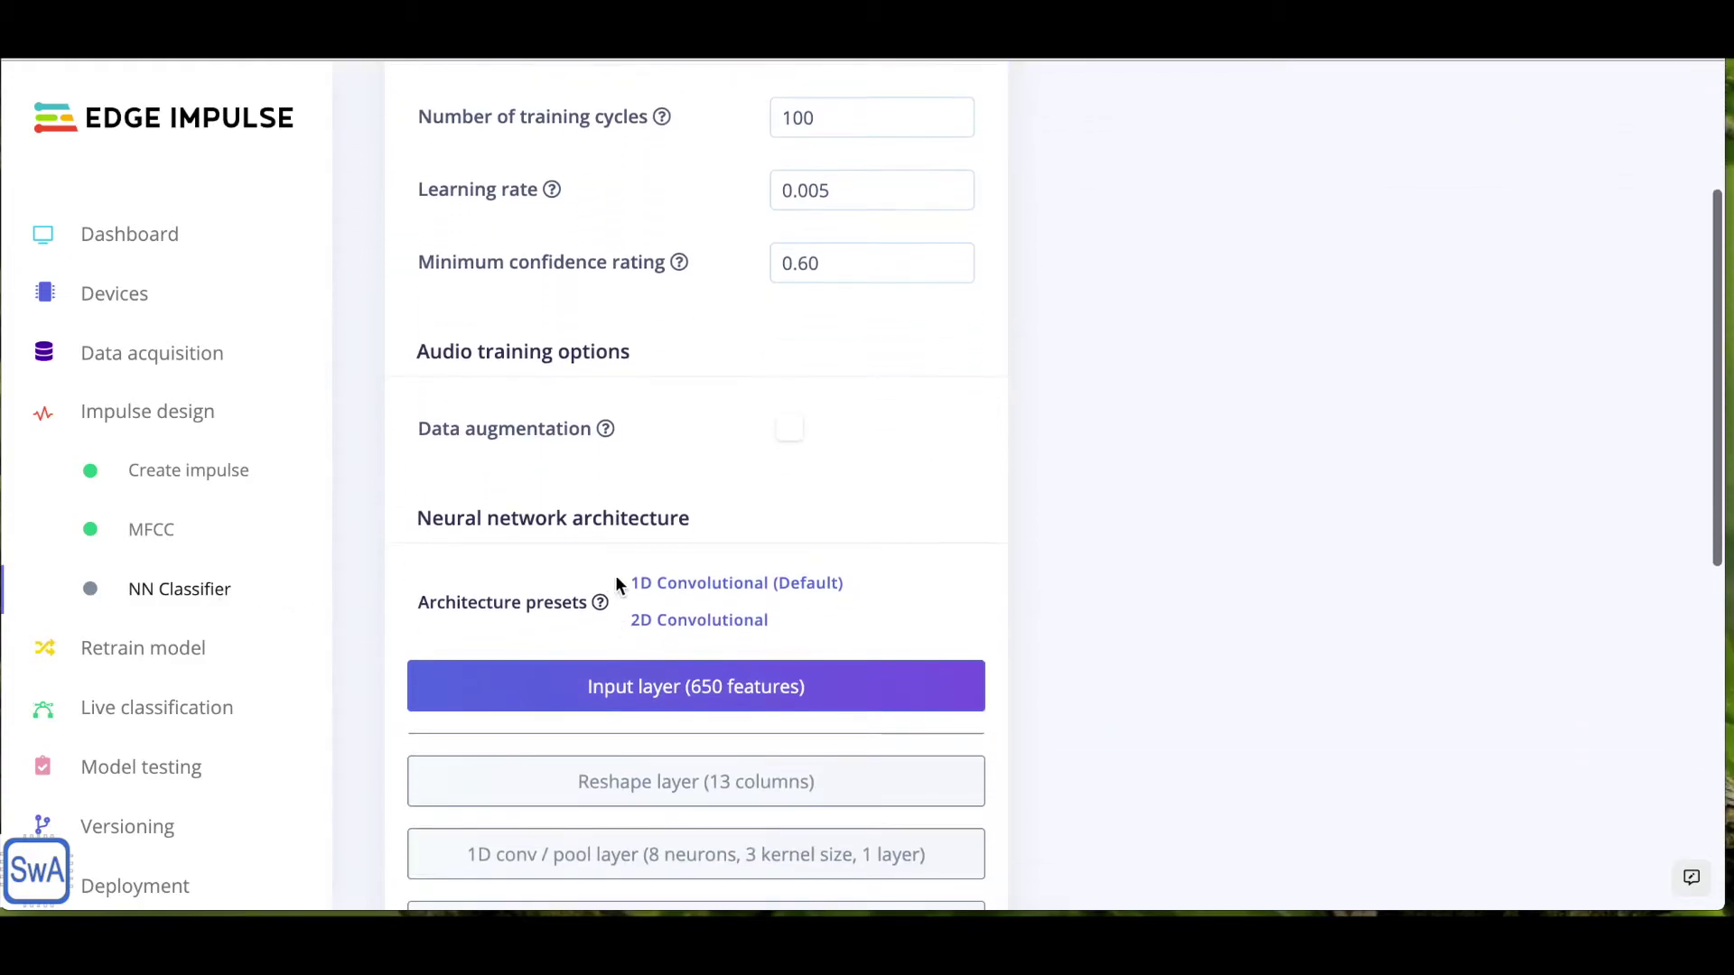
Enable data augmentation for the NN Classifier and start training the 1D convolutional model
{"action": "left_click", "coordinate": [788, 431]}
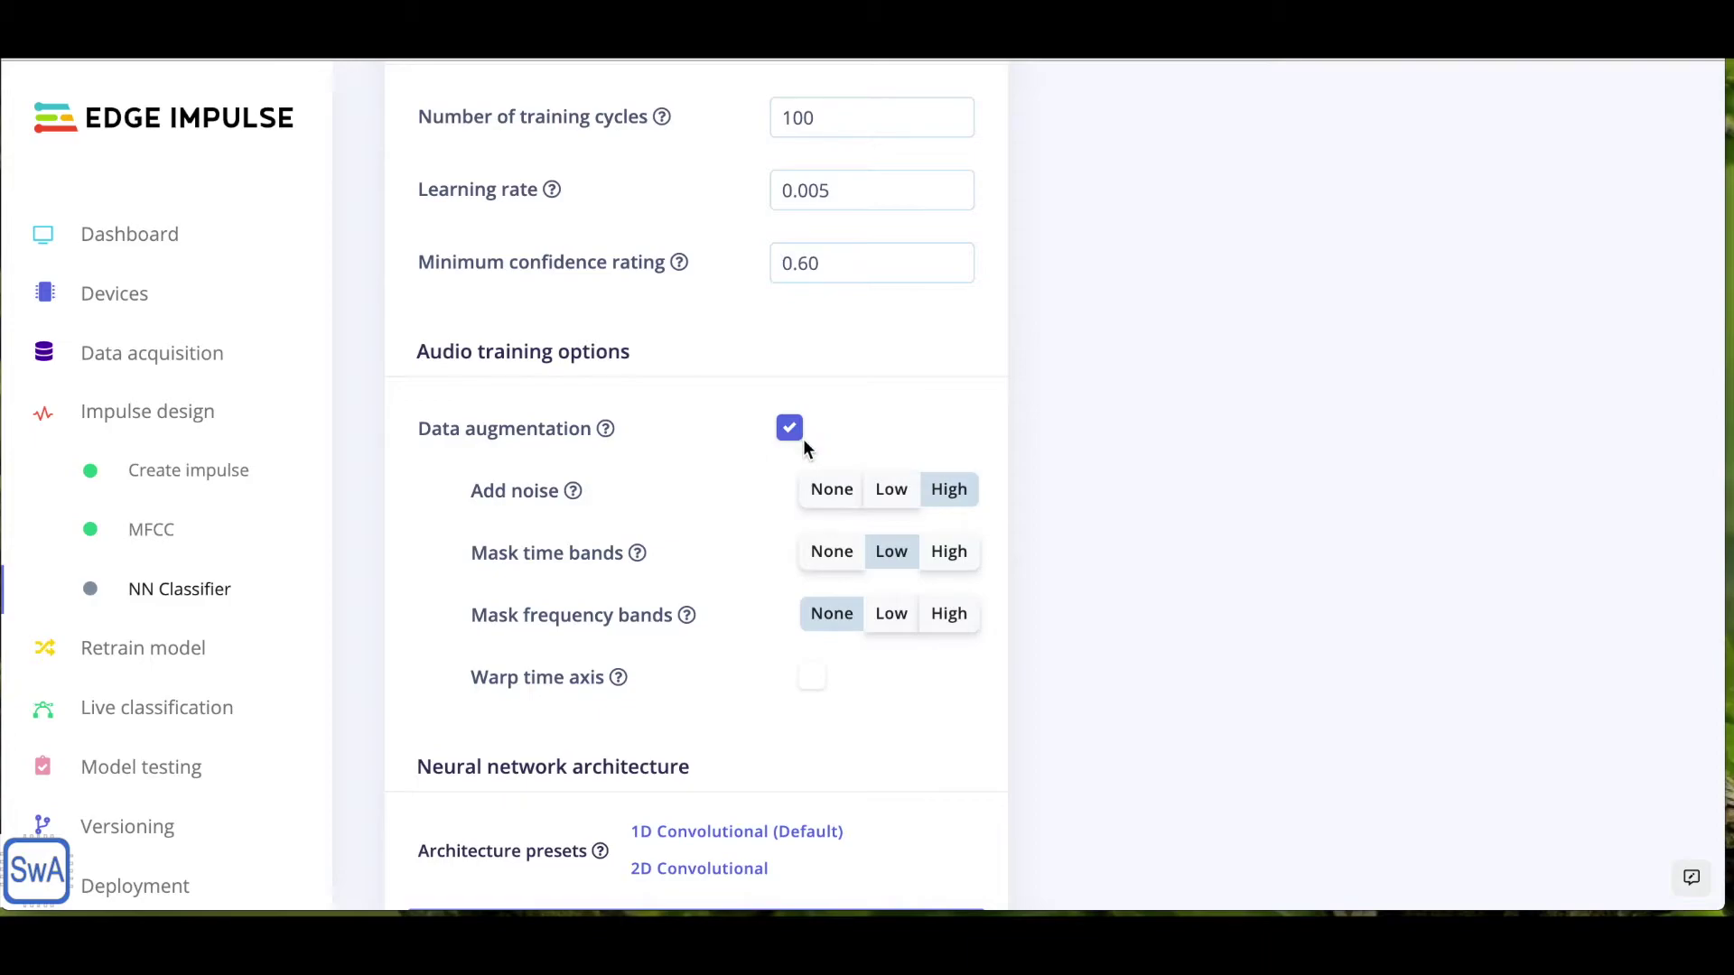
{"action": "scroll", "coordinate": [640, 484], "scroll_direction": "down", "scroll_amount": 2}
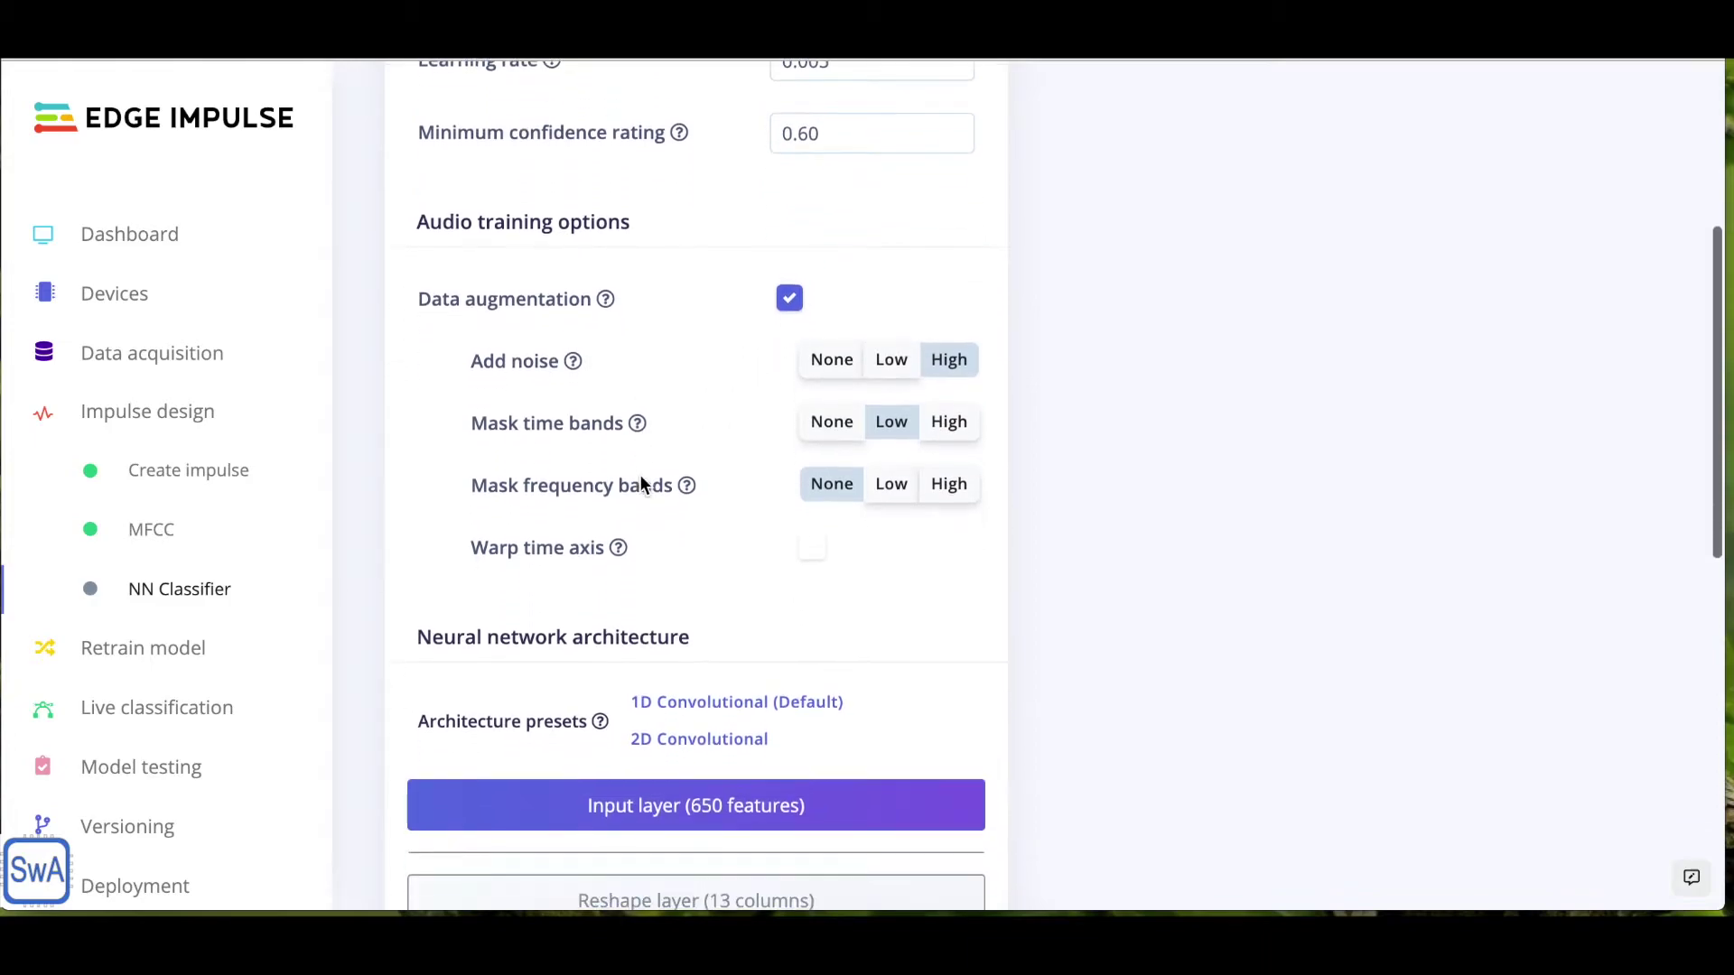
{"action": "scroll", "coordinate": [640, 483], "scroll_direction": "down", "scroll_amount": 2}
{"action": "scroll", "coordinate": [639, 484], "scroll_direction": "down", "scroll_amount": 2}
{"action": "scroll", "coordinate": [641, 484], "scroll_direction": "down", "scroll_amount": 2}
{"action": "scroll", "coordinate": [641, 484], "scroll_direction": "down", "scroll_amount": 1}
{"action": "scroll", "coordinate": [641, 483], "scroll_direction": "down", "scroll_amount": 1}
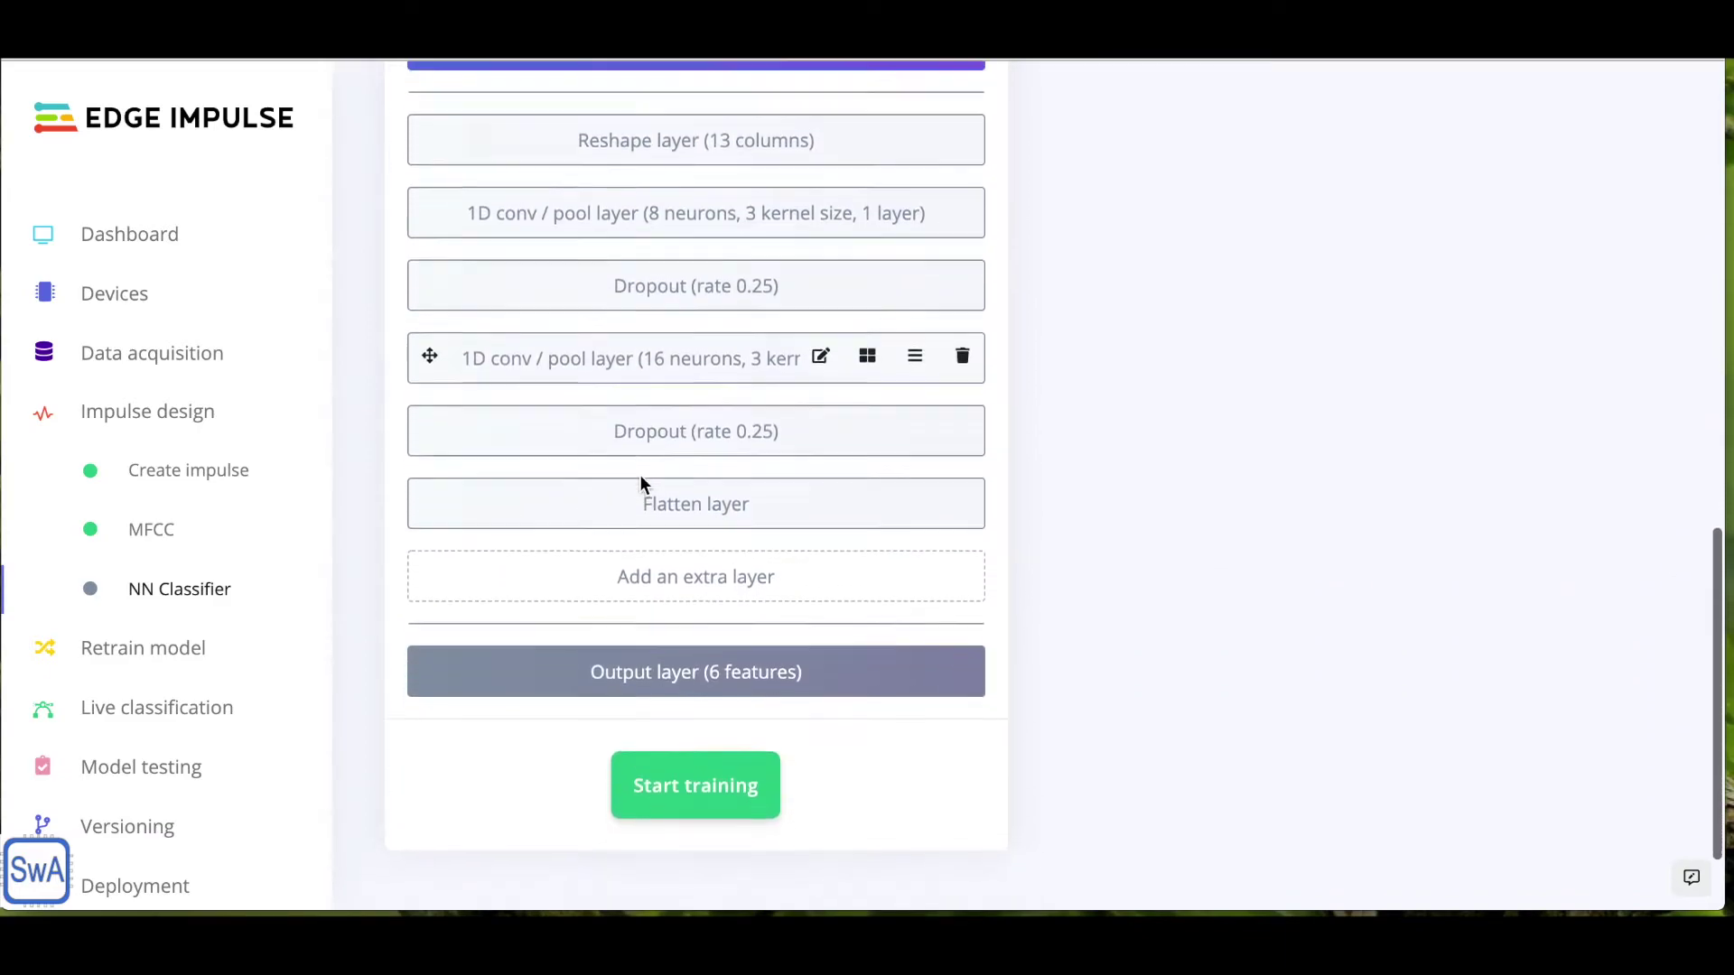
{"action": "left_click", "coordinate": [676, 777]}
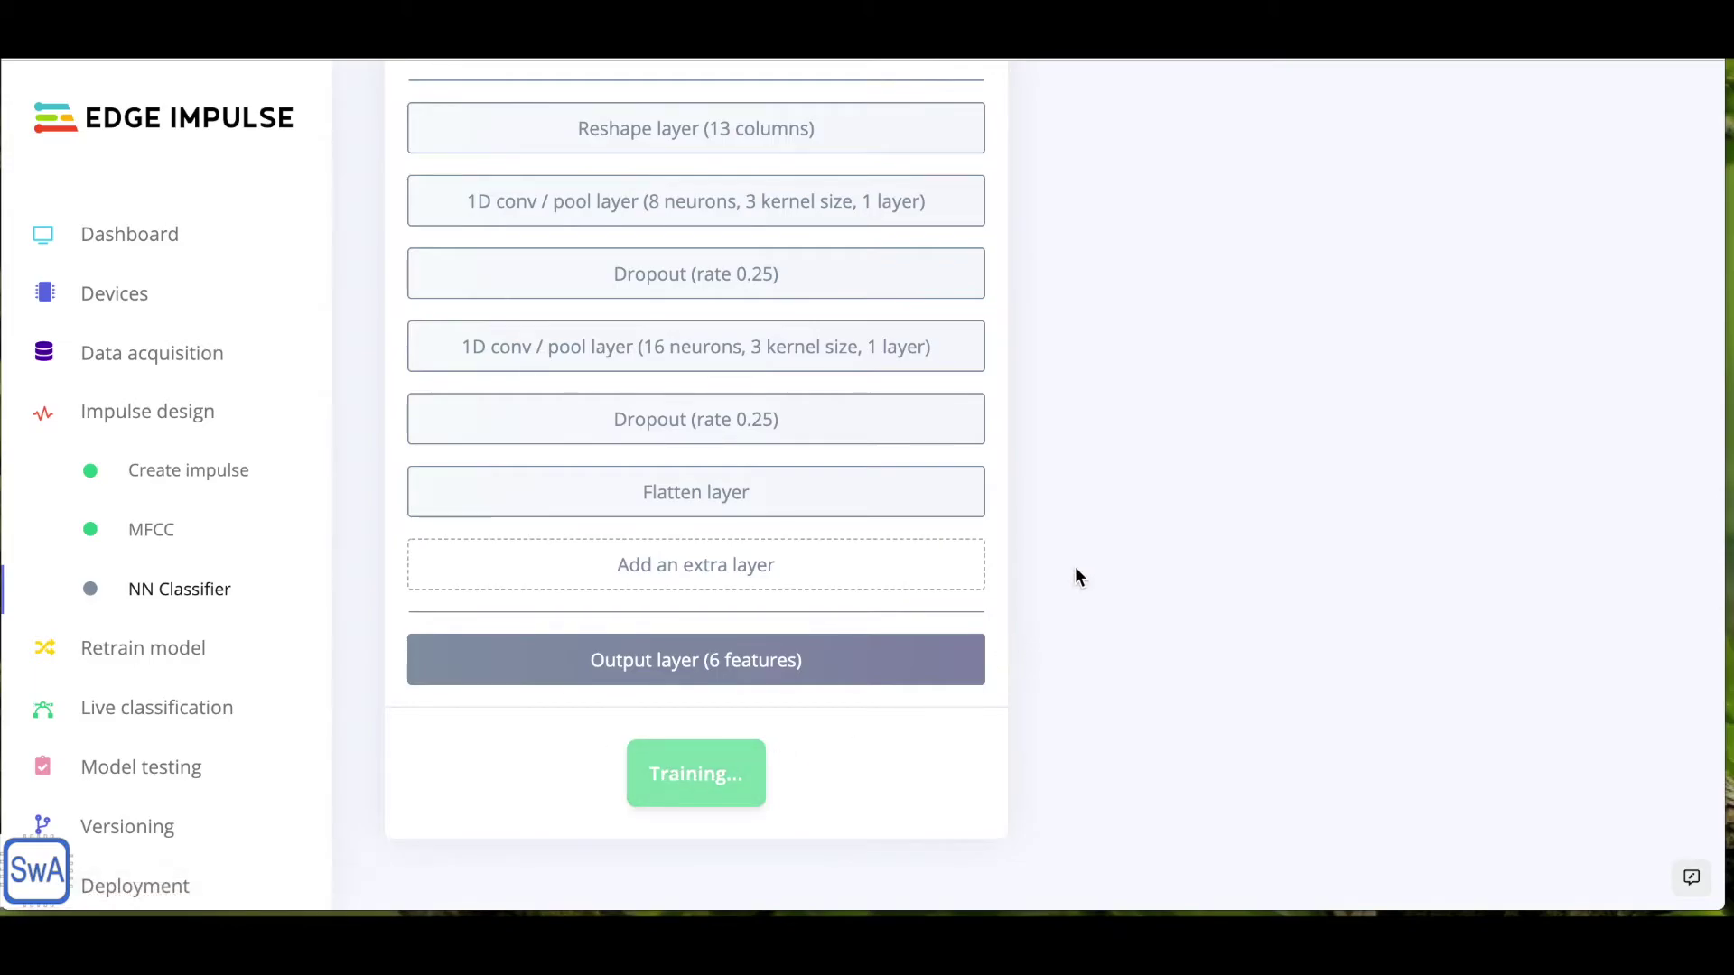
{"action": "scroll", "coordinate": [1073, 577], "scroll_direction": "up", "scroll_amount": 6}
{"action": "scroll", "coordinate": [1077, 577], "scroll_direction": "up", "scroll_amount": 3}
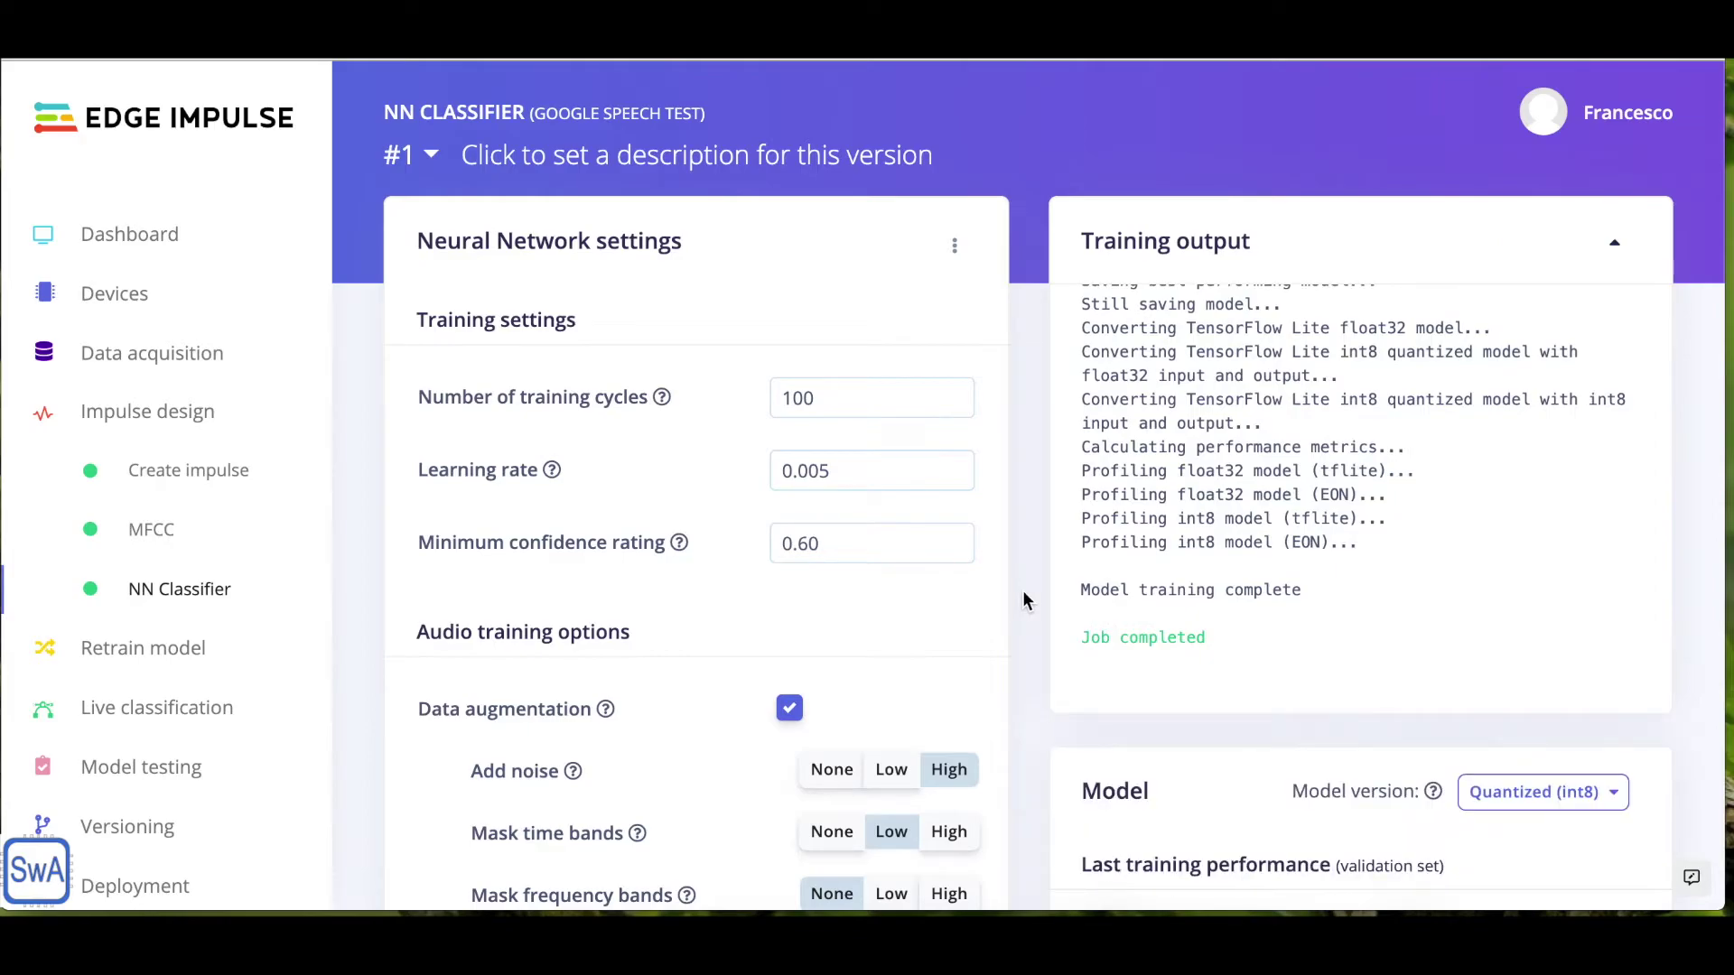
{"action": "scroll", "coordinate": [1056, 599], "scroll_direction": "down", "scroll_amount": 2}
{"action": "scroll", "coordinate": [1054, 606], "scroll_direction": "down", "scroll_amount": 1}
{"action": "scroll", "coordinate": [1053, 605], "scroll_direction": "down", "scroll_amount": 1}
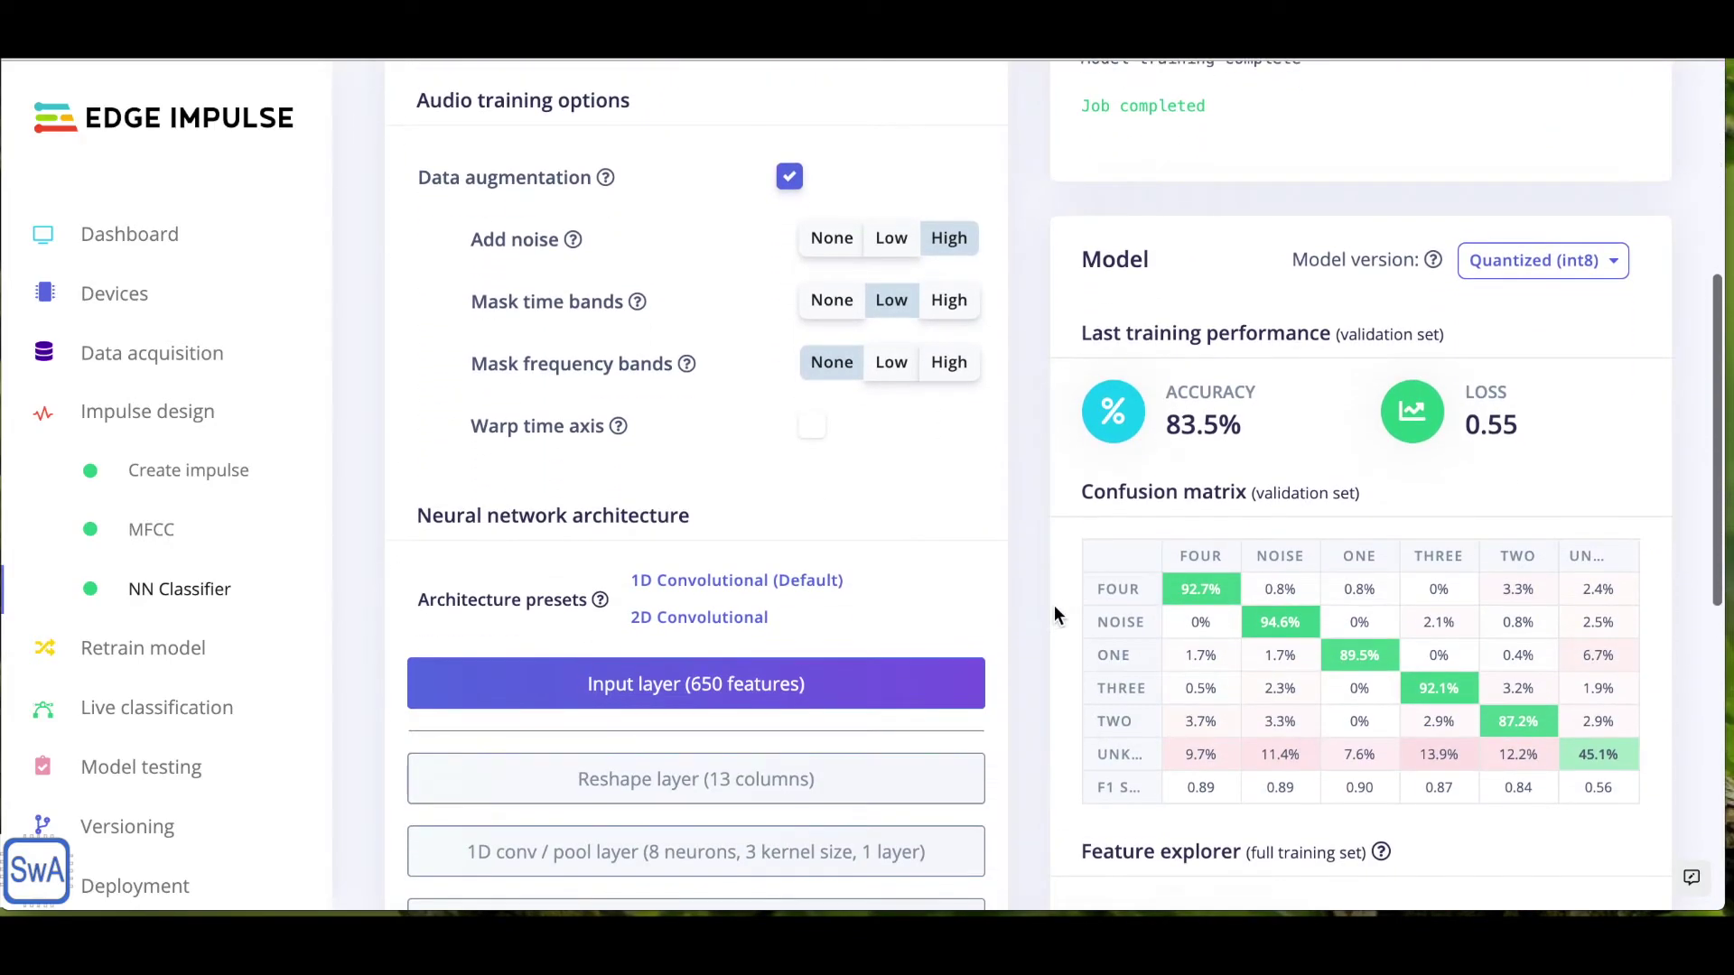
{"action": "scroll", "coordinate": [1054, 609], "scroll_direction": "down", "scroll_amount": 1}
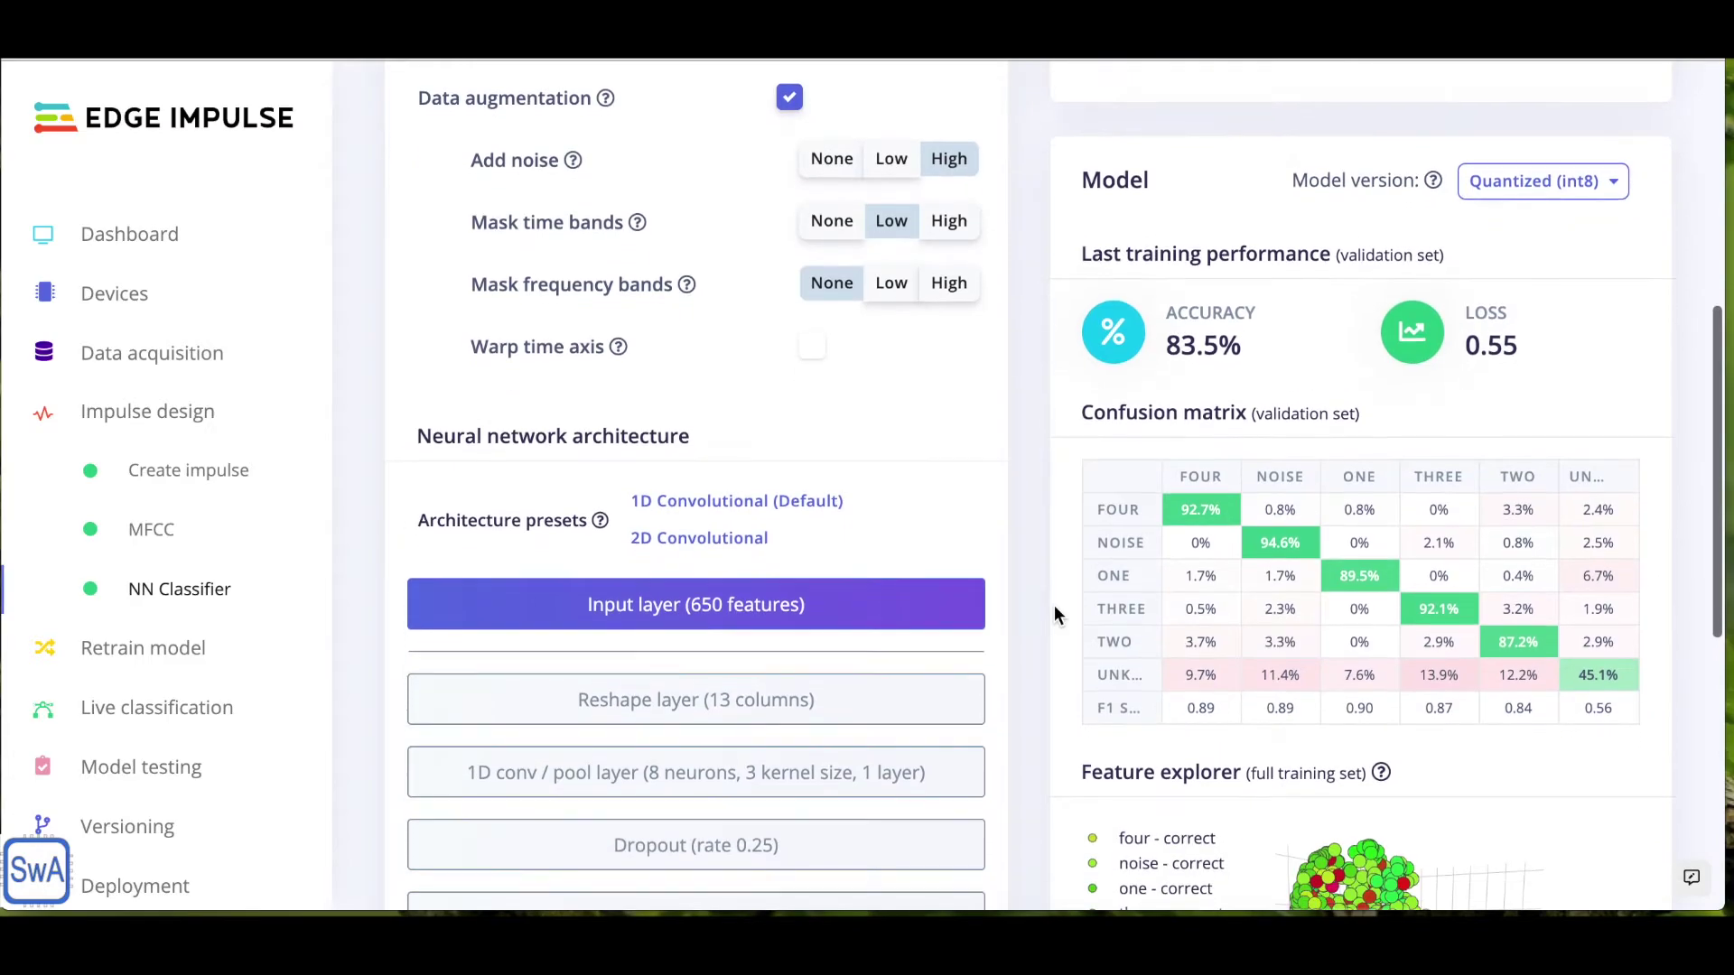
{"action": "scroll", "coordinate": [1054, 615], "scroll_direction": "down", "scroll_amount": 1}
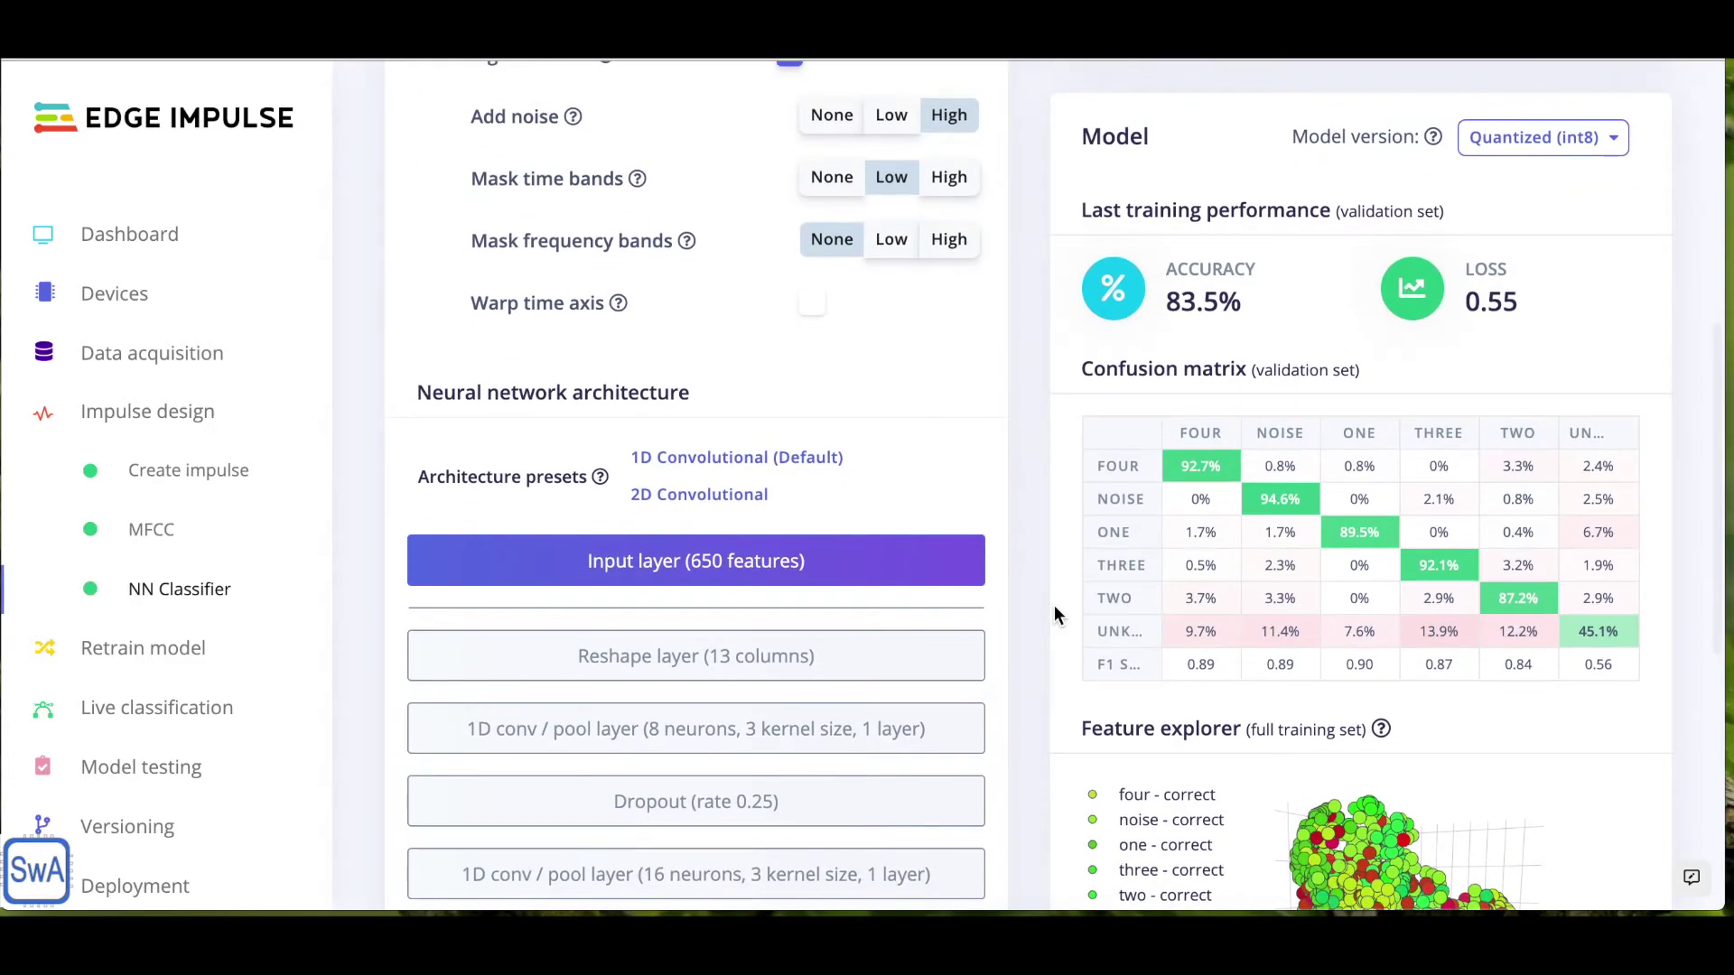
{"action": "scroll", "coordinate": [1054, 606], "scroll_direction": "down", "scroll_amount": 1}
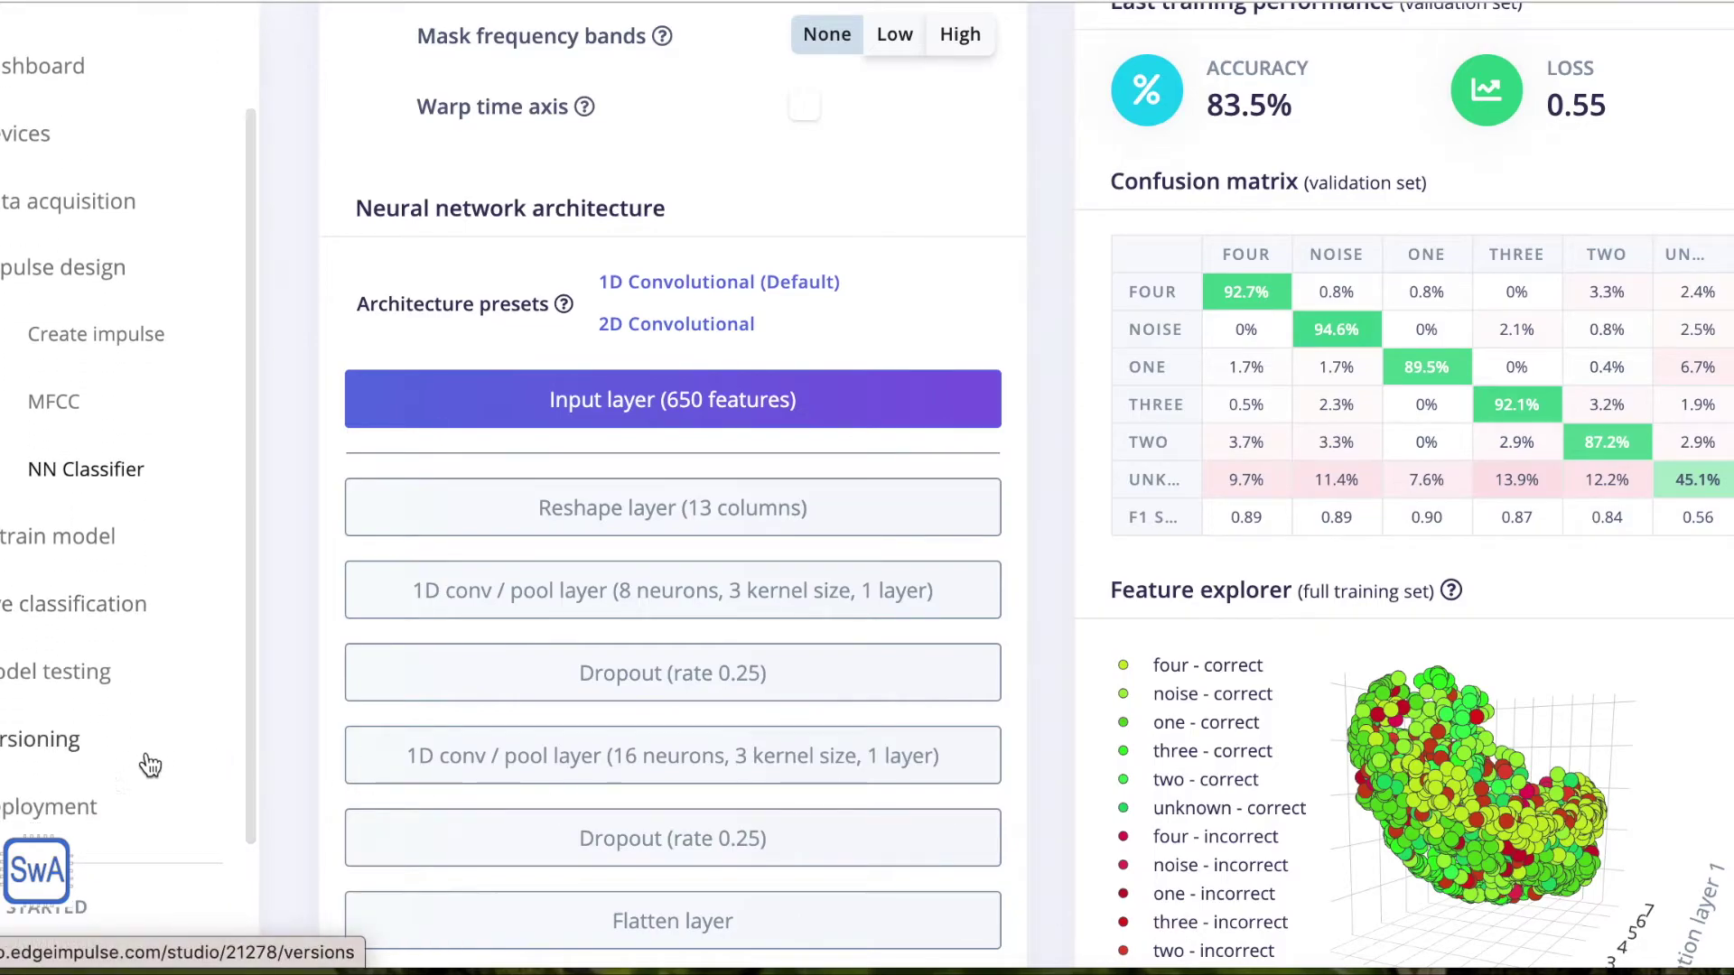
Move to the Deployment page once training reports 83.5% accuracy and 0.55 loss
{"action": "left_click", "coordinate": [90, 815]}
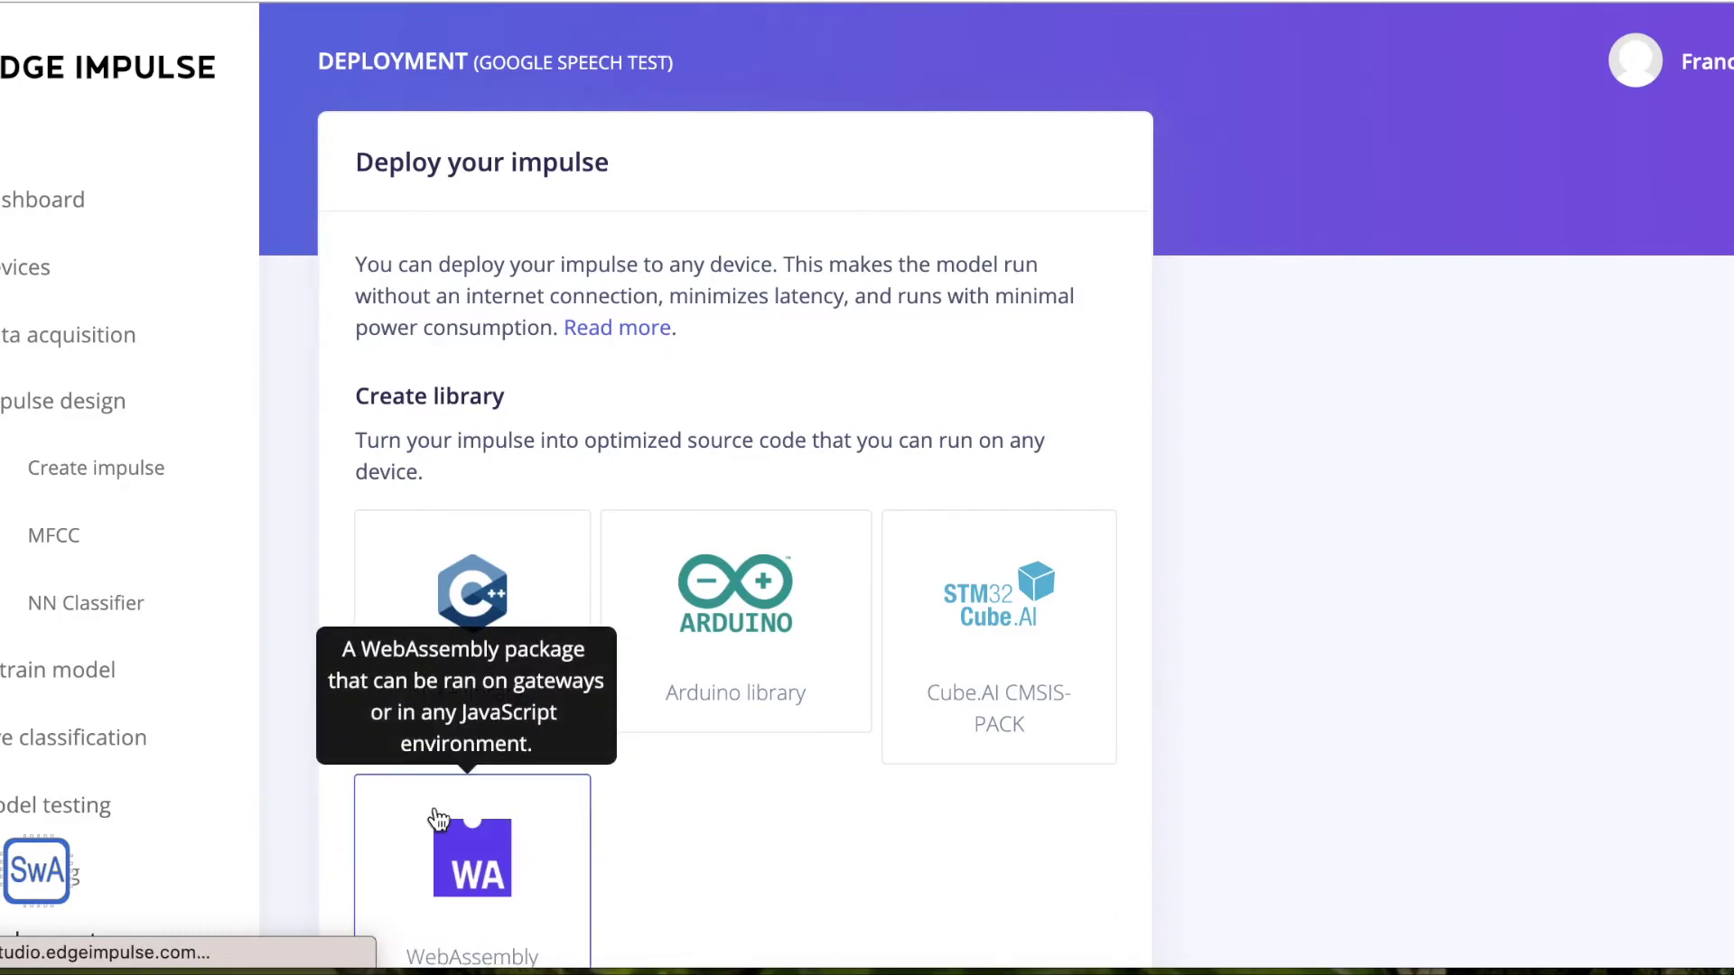
Target an Arduino library and compare optimizations: int8 at 72.52% versus float32 at 72.96%
{"action": "left_click", "coordinate": [729, 705]}
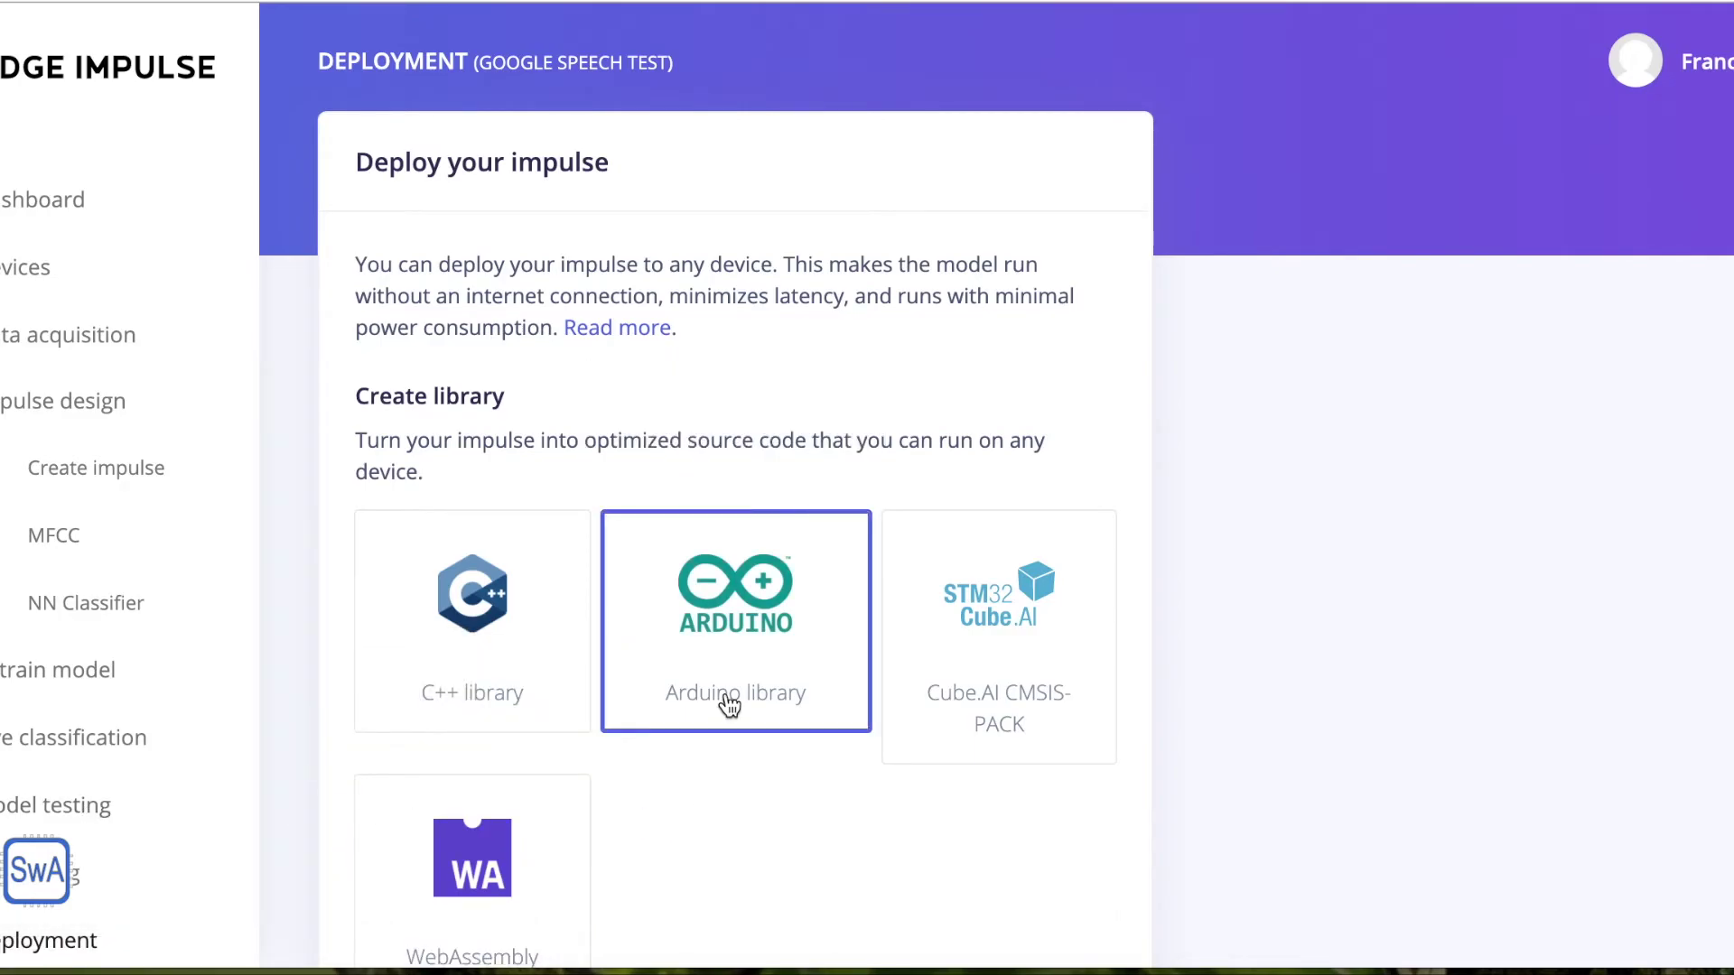
{"action": "scroll", "coordinate": [765, 381], "scroll_direction": "down", "scroll_amount": 2}
{"action": "scroll", "coordinate": [764, 386], "scroll_direction": "down", "scroll_amount": 2}
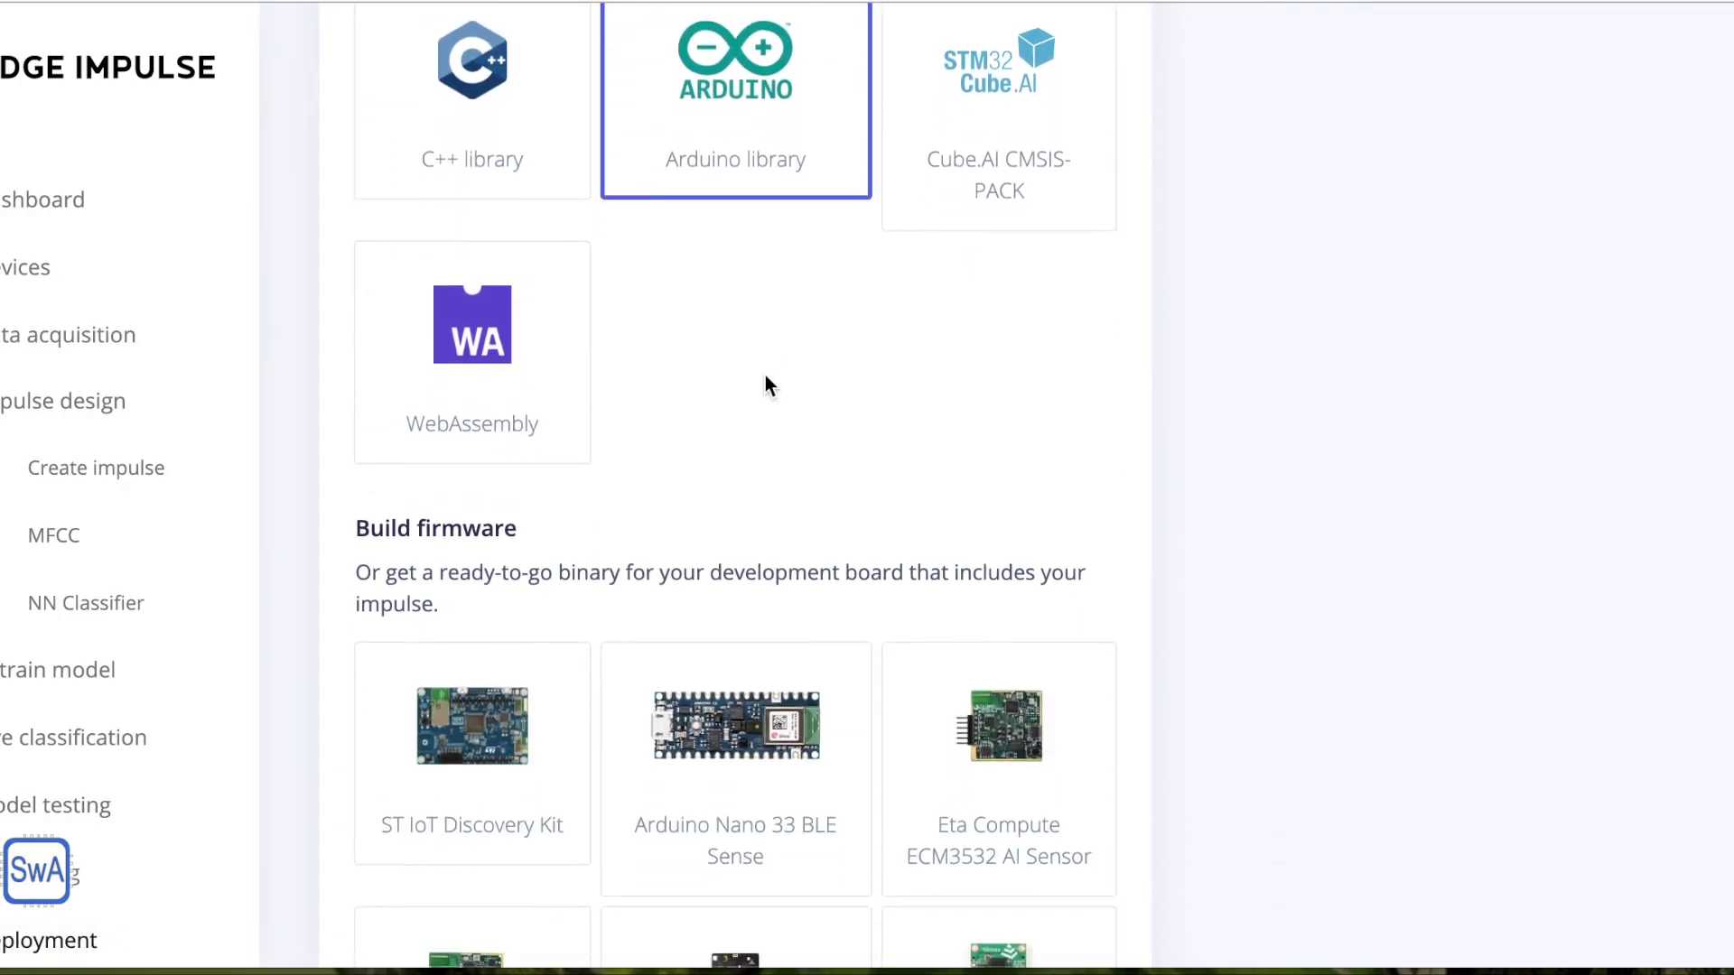
{"action": "scroll", "coordinate": [764, 385], "scroll_direction": "down", "scroll_amount": 3}
{"action": "scroll", "coordinate": [766, 387], "scroll_direction": "down", "scroll_amount": 3}
{"action": "scroll", "coordinate": [766, 386], "scroll_direction": "down", "scroll_amount": 2}
{"action": "scroll", "coordinate": [765, 386], "scroll_direction": "down", "scroll_amount": 2}
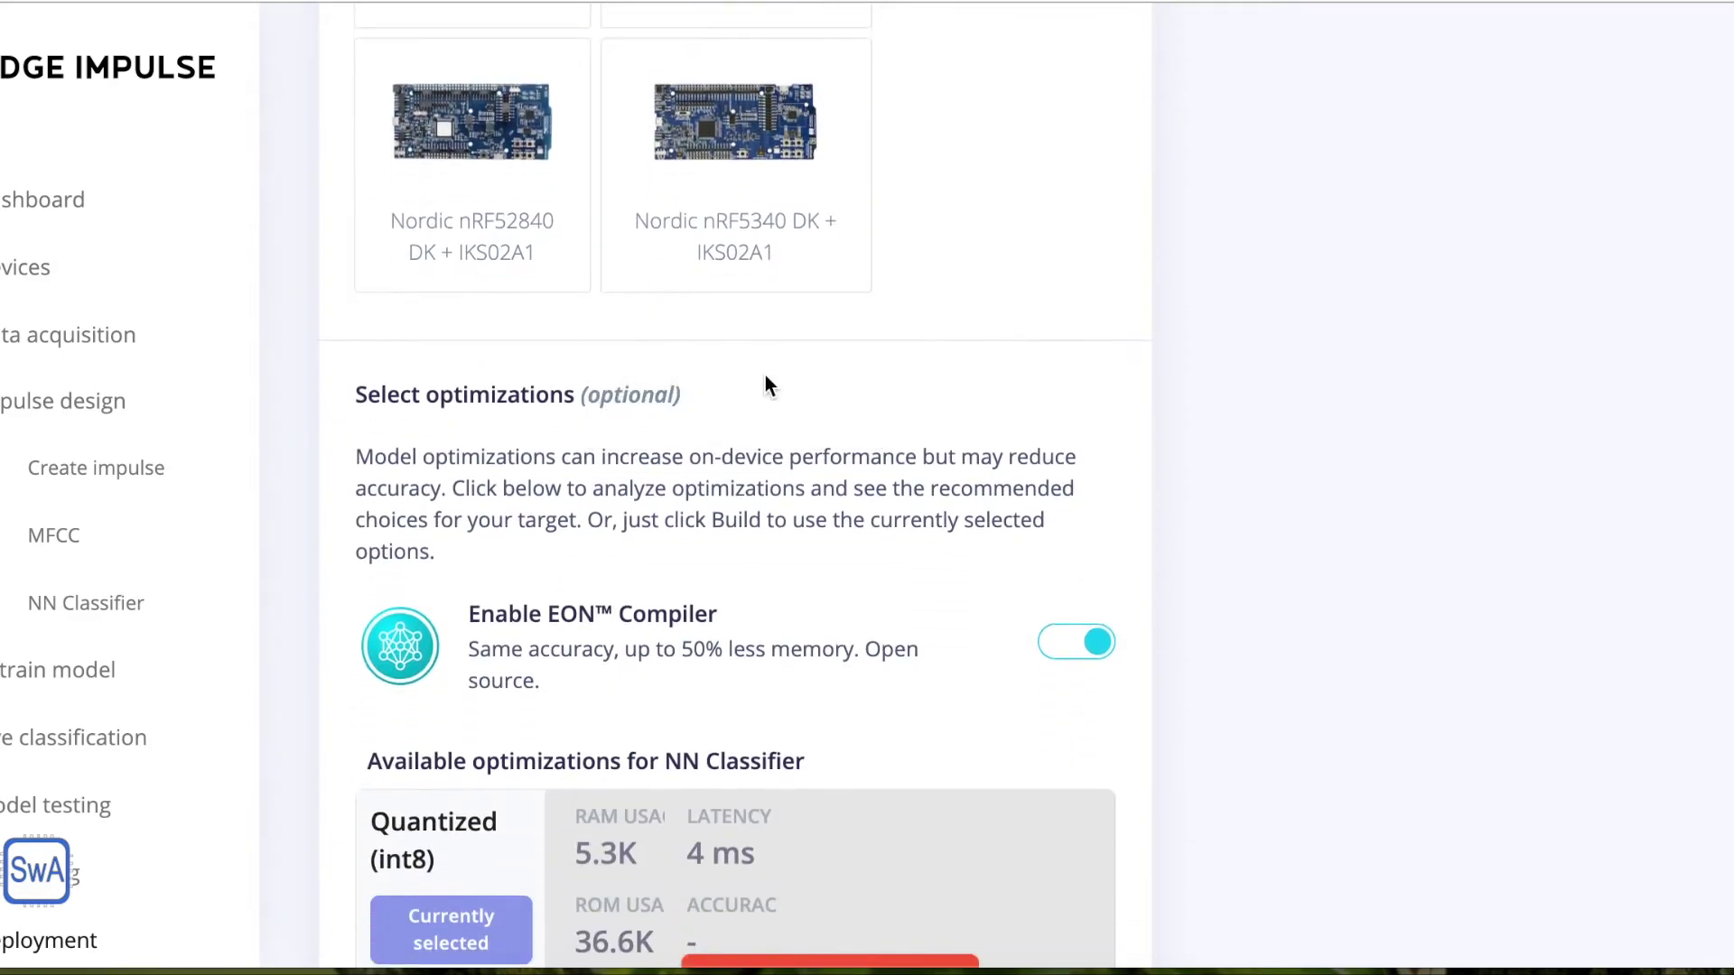
{"action": "scroll", "coordinate": [765, 387], "scroll_direction": "down", "scroll_amount": 2}
{"action": "scroll", "coordinate": [765, 386], "scroll_direction": "down", "scroll_amount": 2}
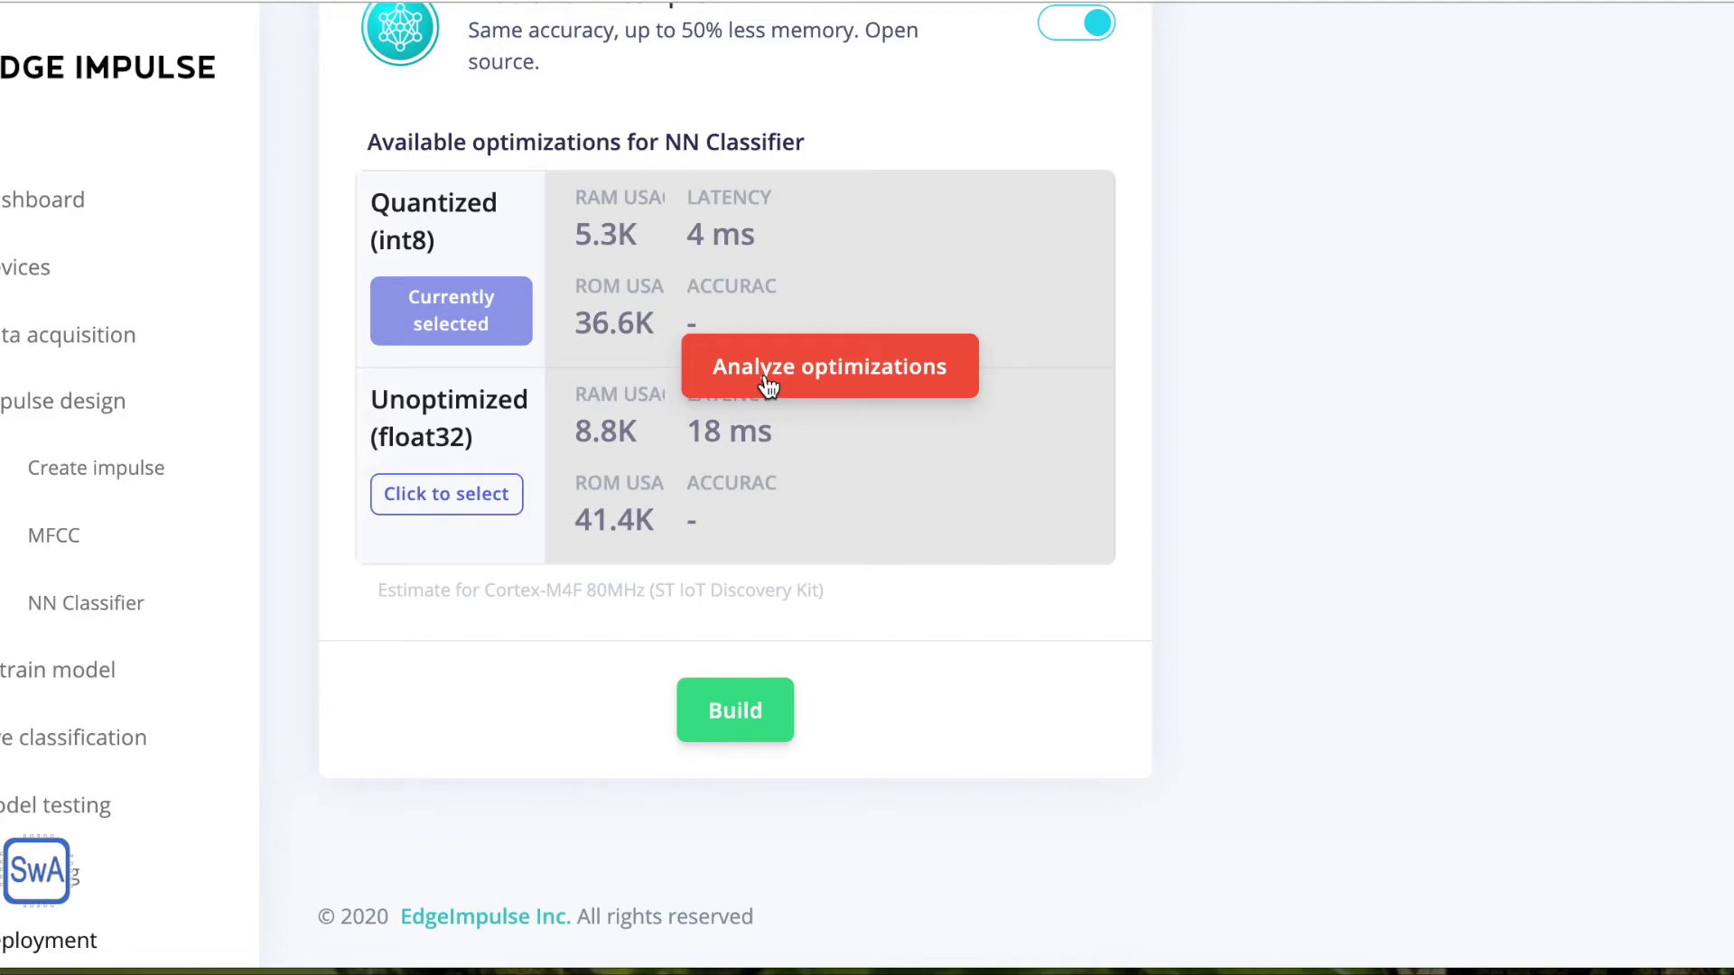
{"action": "left_click", "coordinate": [766, 386]}
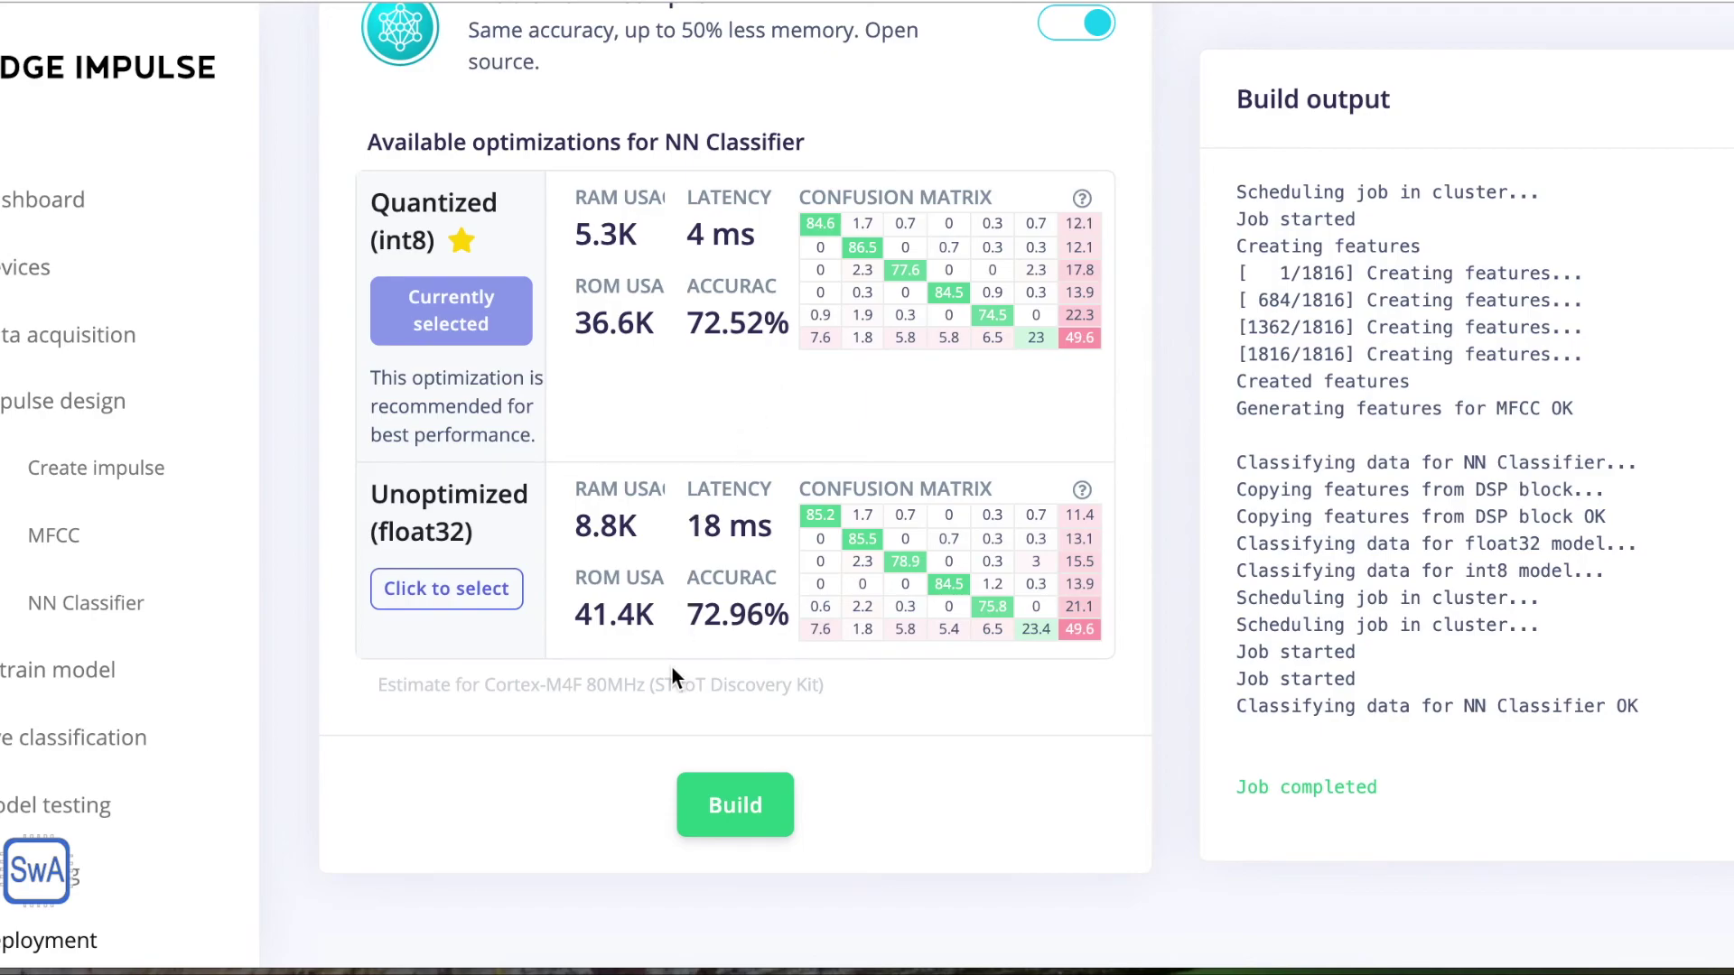
Build the Arduino library and save its zip archive to the Desktop
{"action": "left_click", "coordinate": [709, 805]}
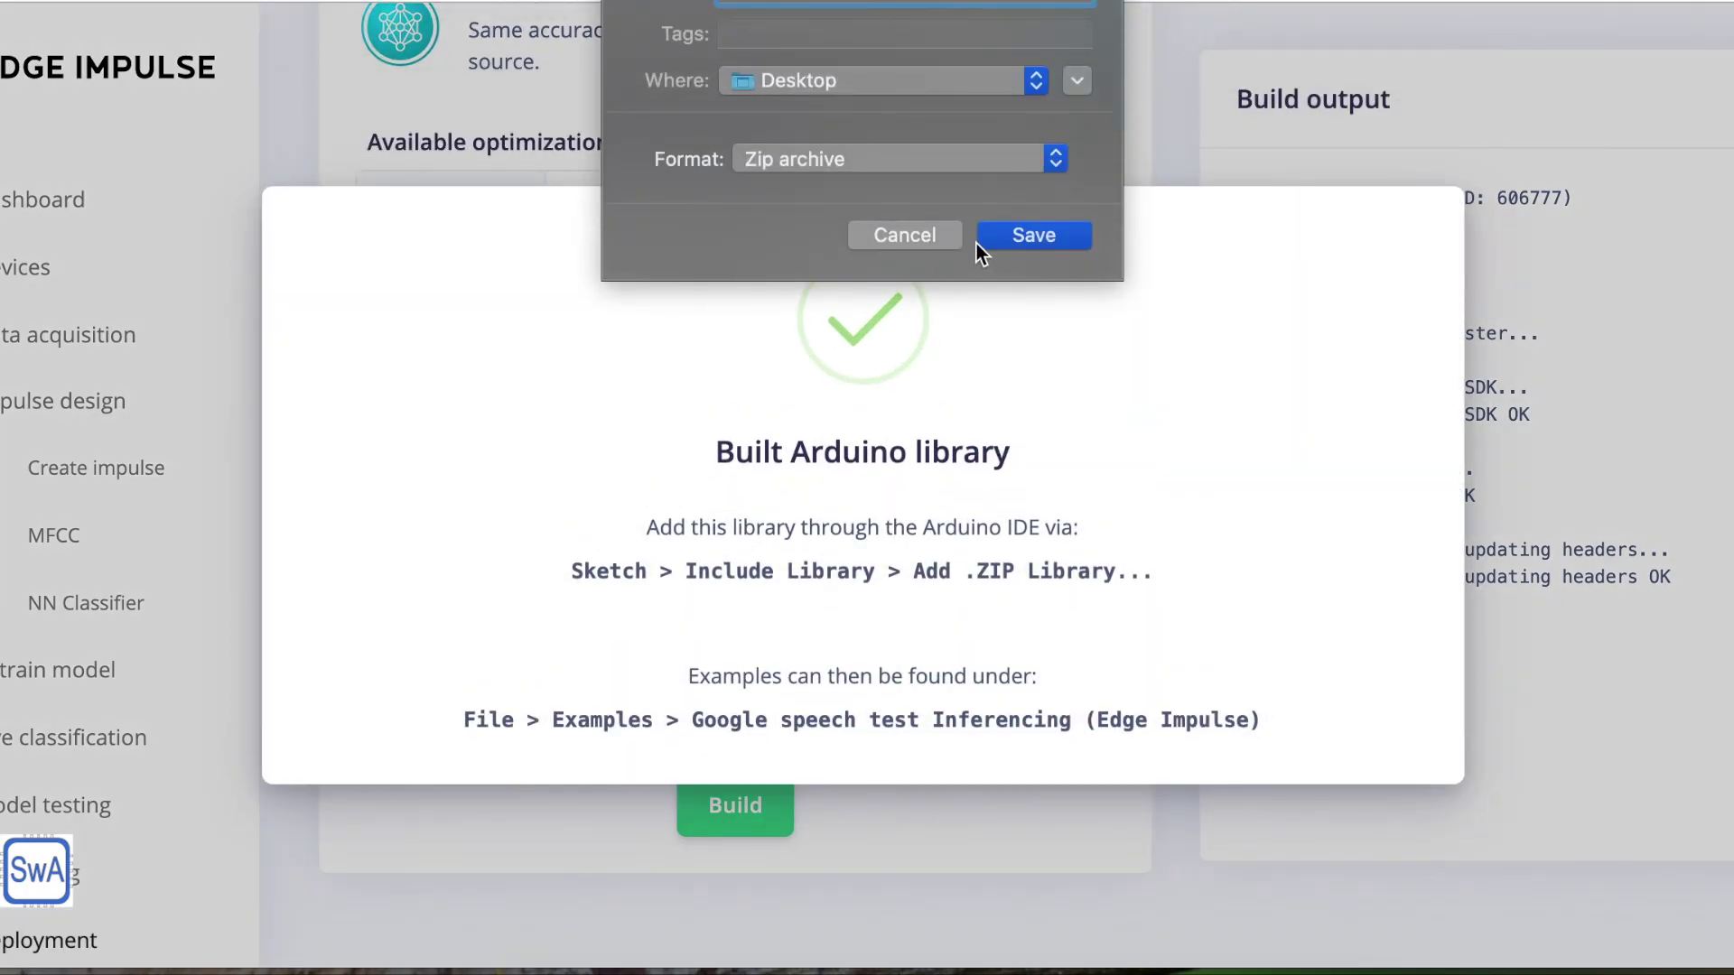
{"action": "left_click", "coordinate": [1010, 228]}
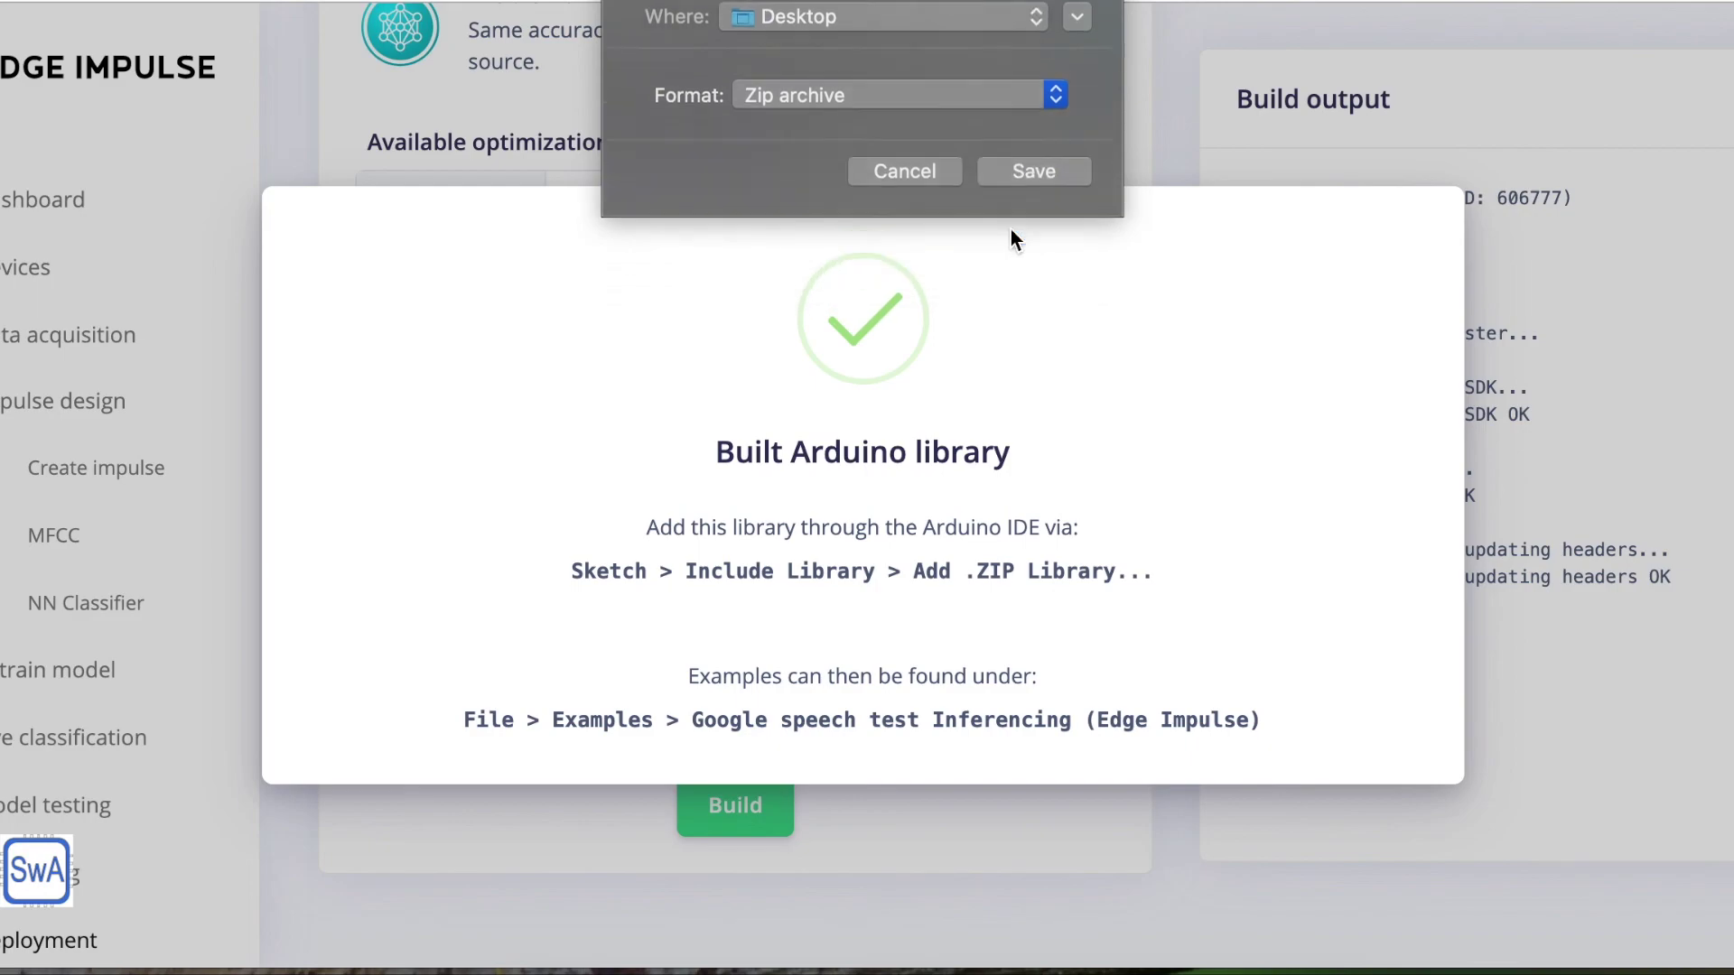